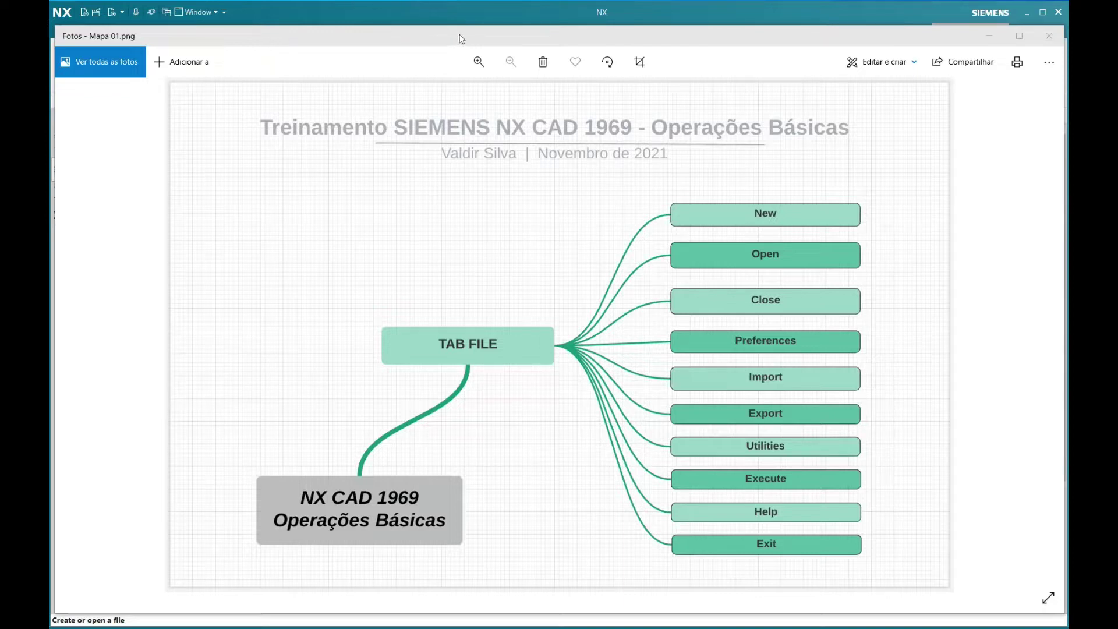
Switch to NX and open the STEP file Part01.stp from the Modelo-01 folder, replacing the existing Part01_stp.prt.
click(471, 24)
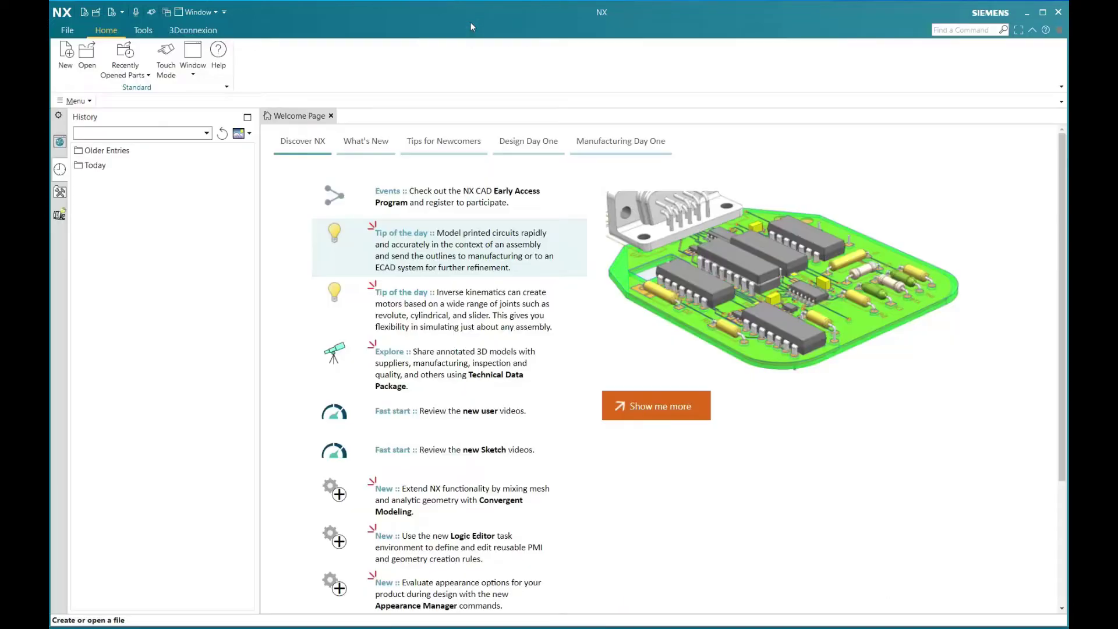
click(87, 55)
click(195, 99)
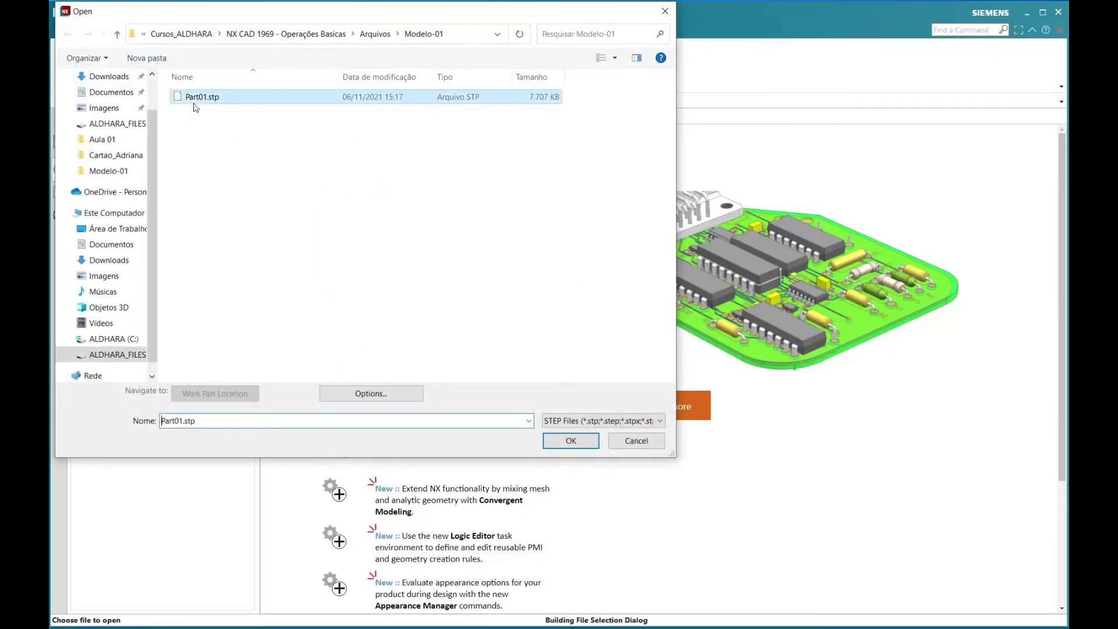
click(567, 446)
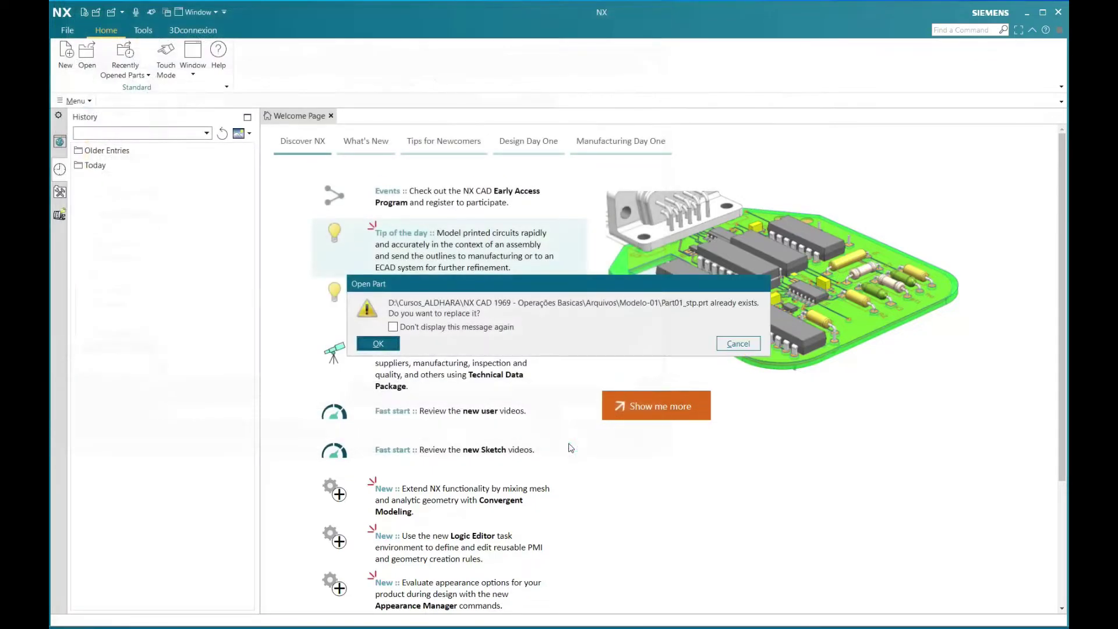
click(377, 343)
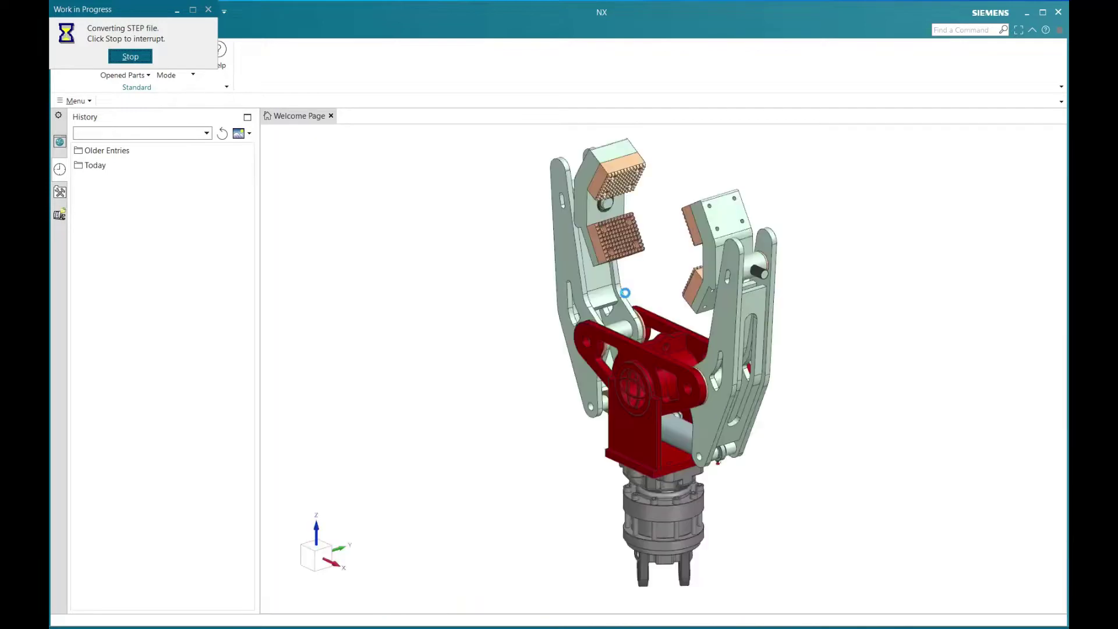
middle_drag(386, 306, 504, 289)
scroll(504, 290, up, 3)
scroll(504, 289, down, 2)
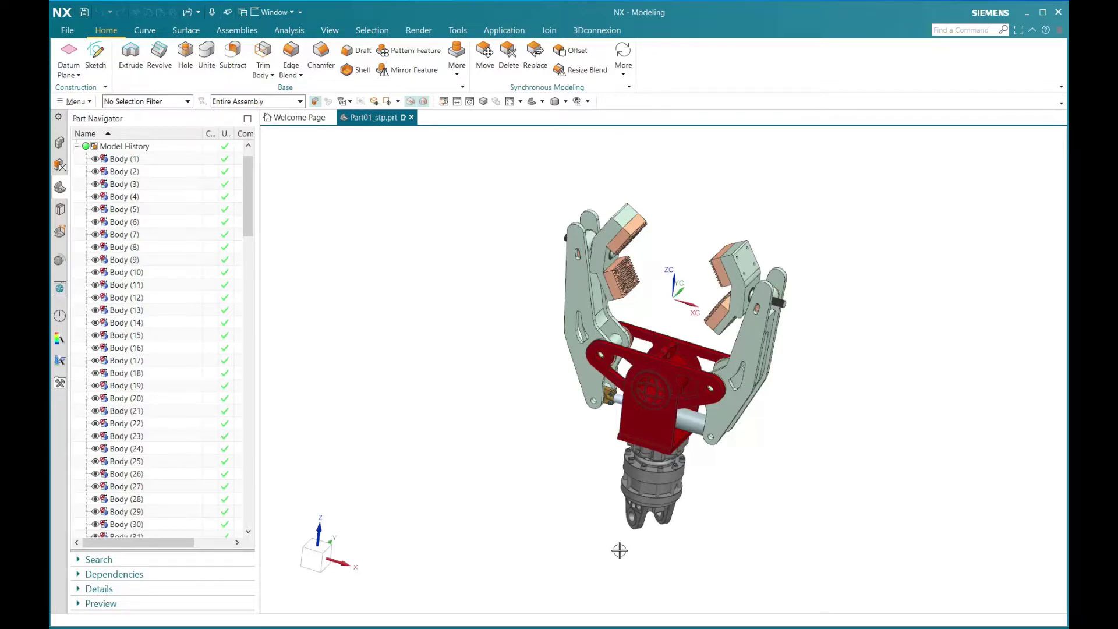
key(alt+Tab)
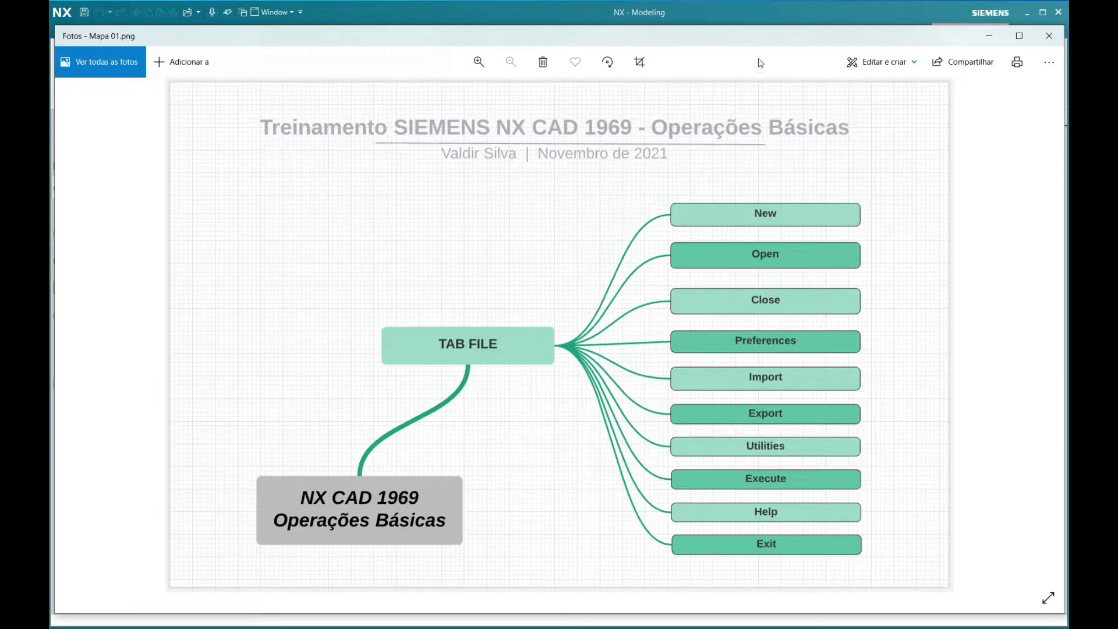
key(alt+Tab)
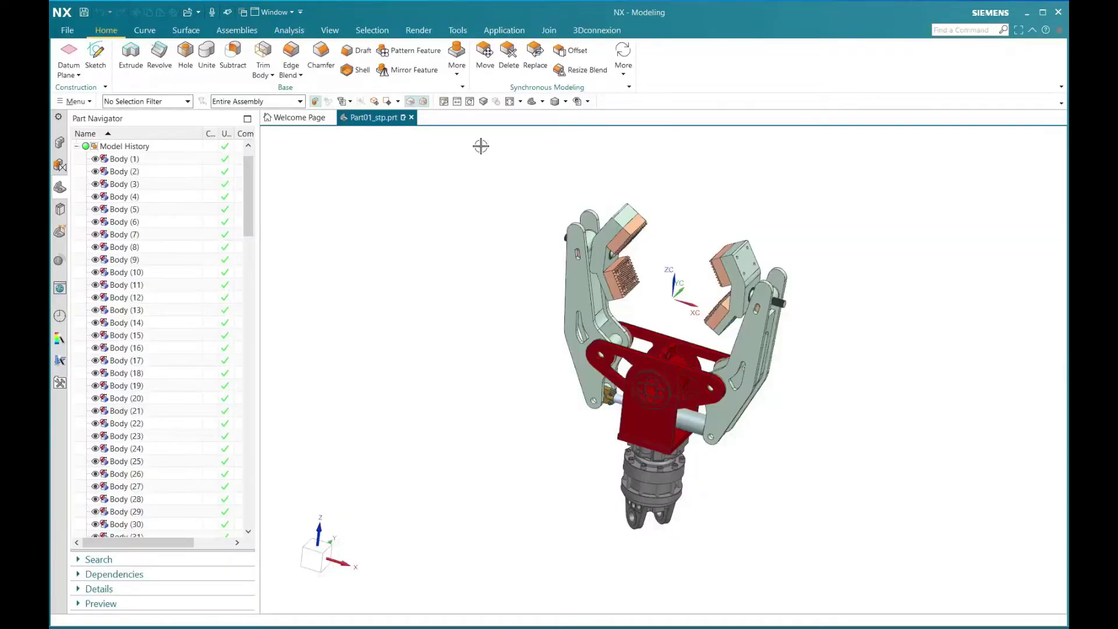
Review the General, Freeform, Convergent, Analysis, Edit, Simulation and Update settings in the Modeling Preferences.
click(67, 31)
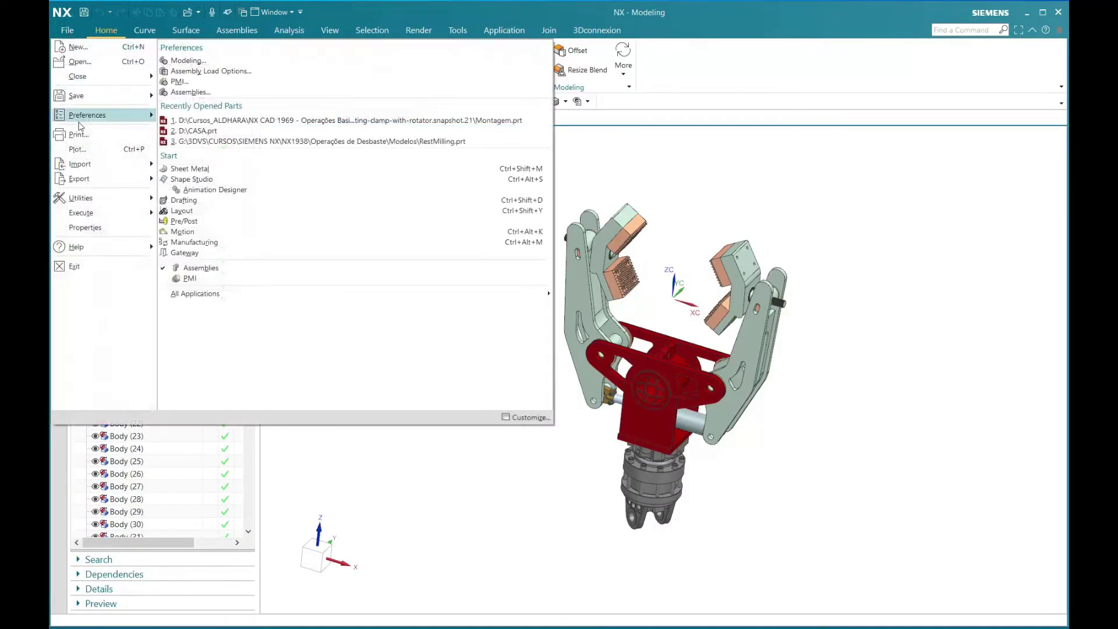
mouse_move(106, 116)
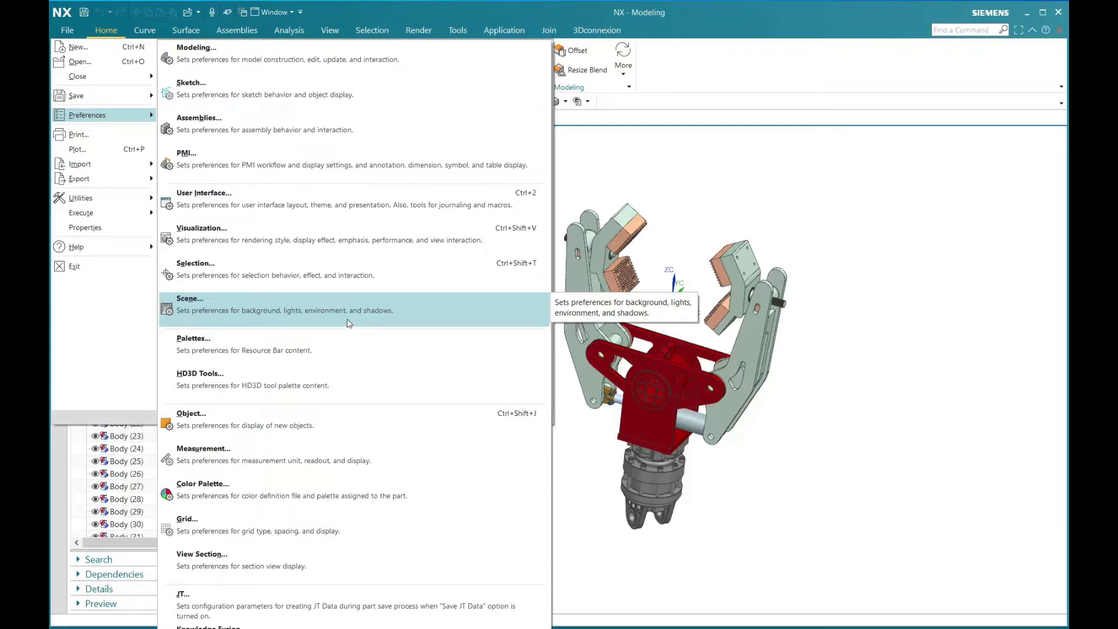
click(213, 69)
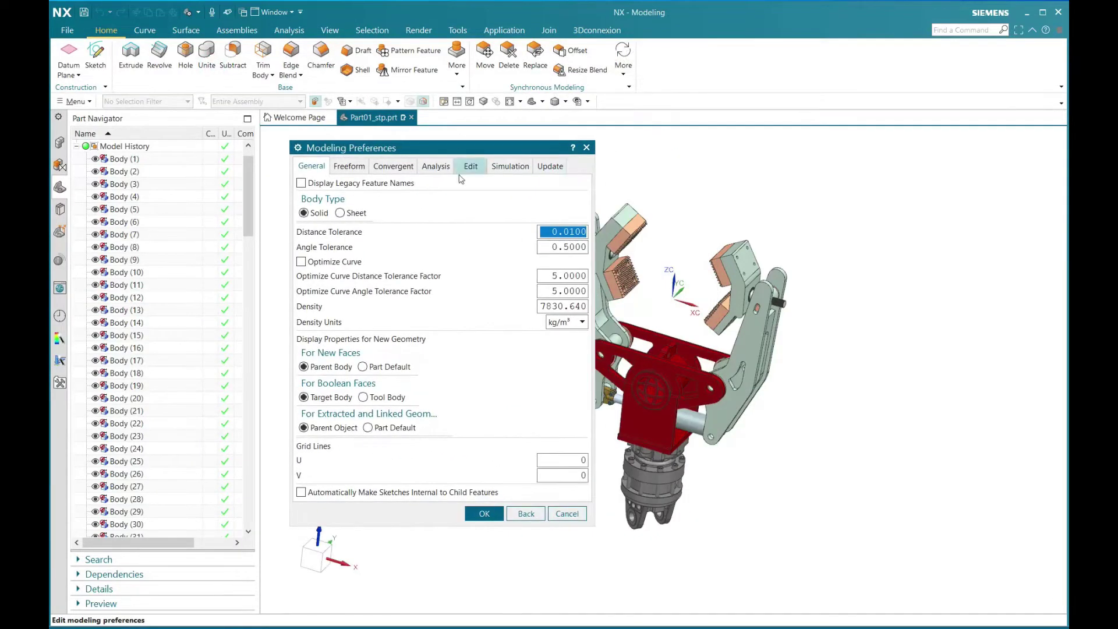
click(349, 166)
click(393, 166)
click(434, 169)
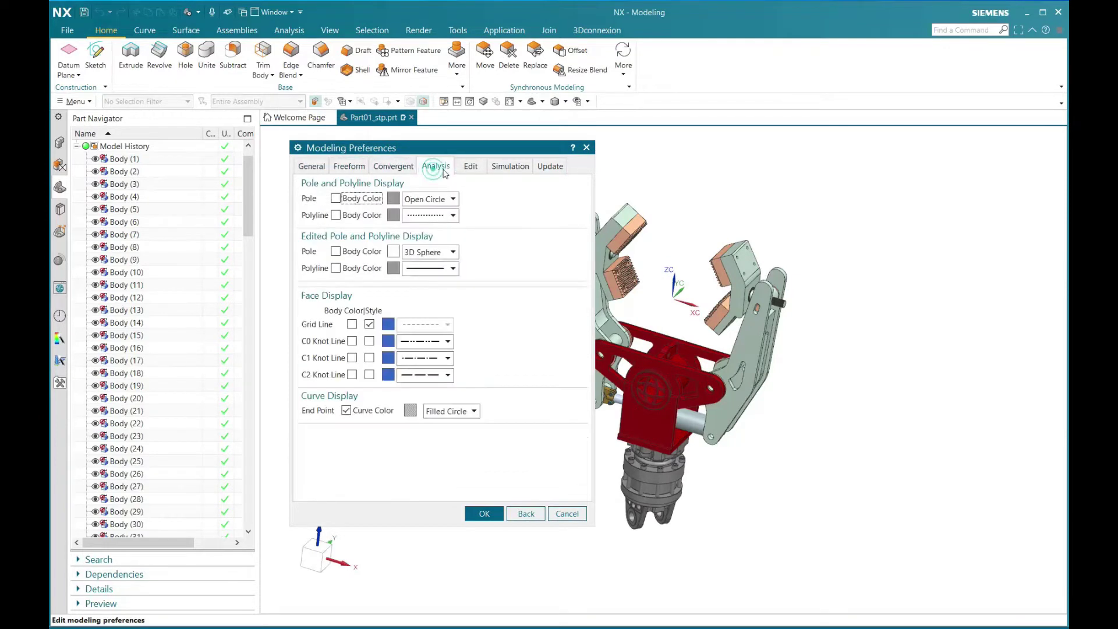
click(471, 167)
click(509, 167)
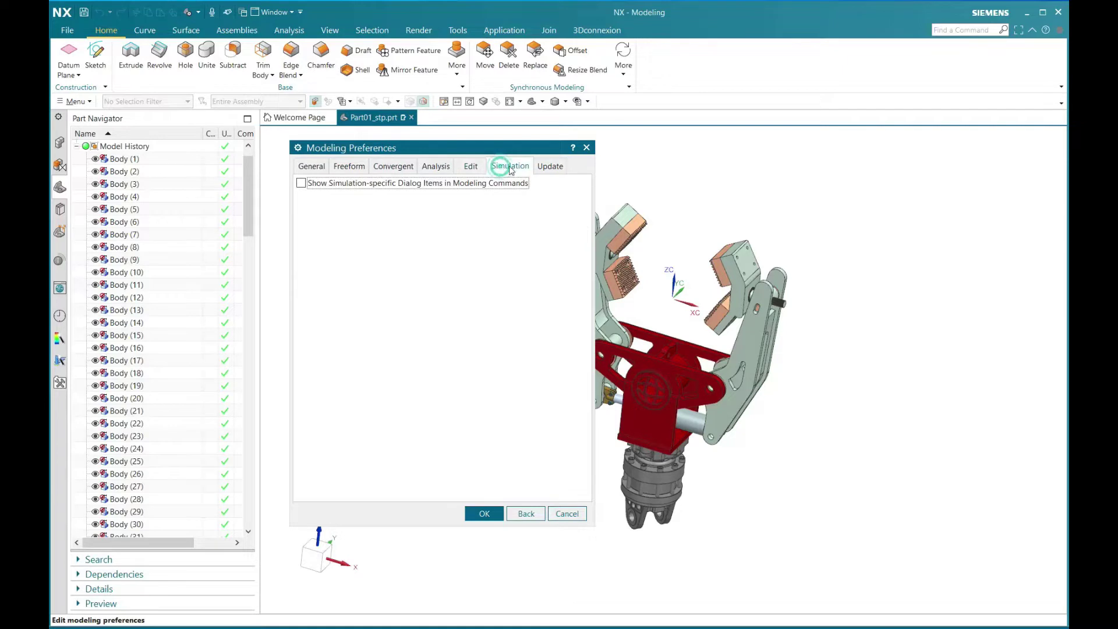
click(550, 166)
click(511, 166)
click(480, 168)
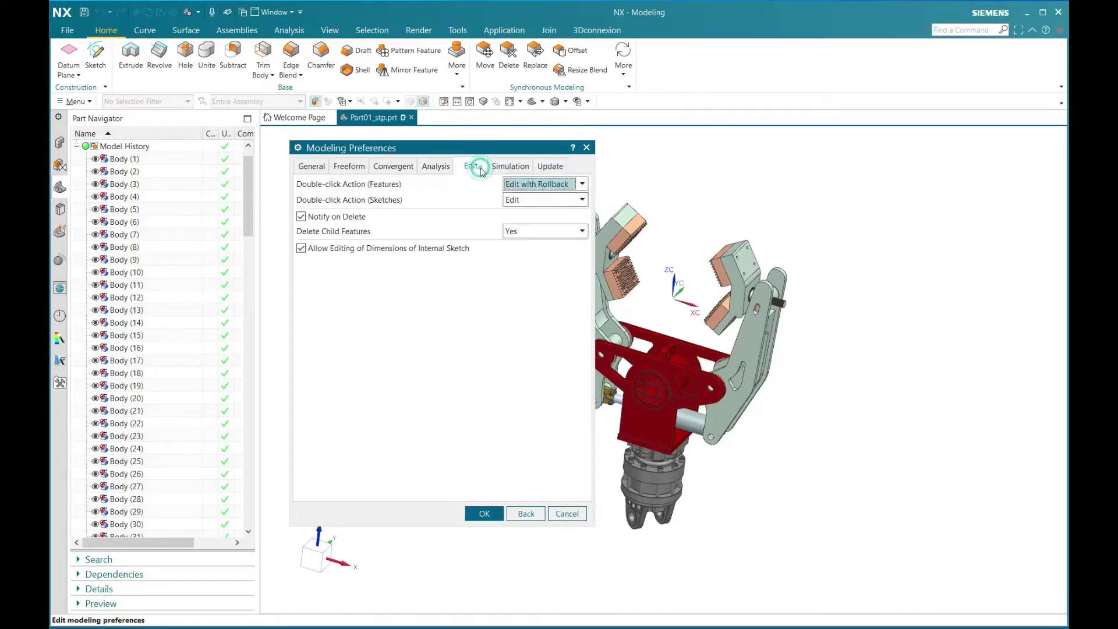
click(435, 167)
click(402, 166)
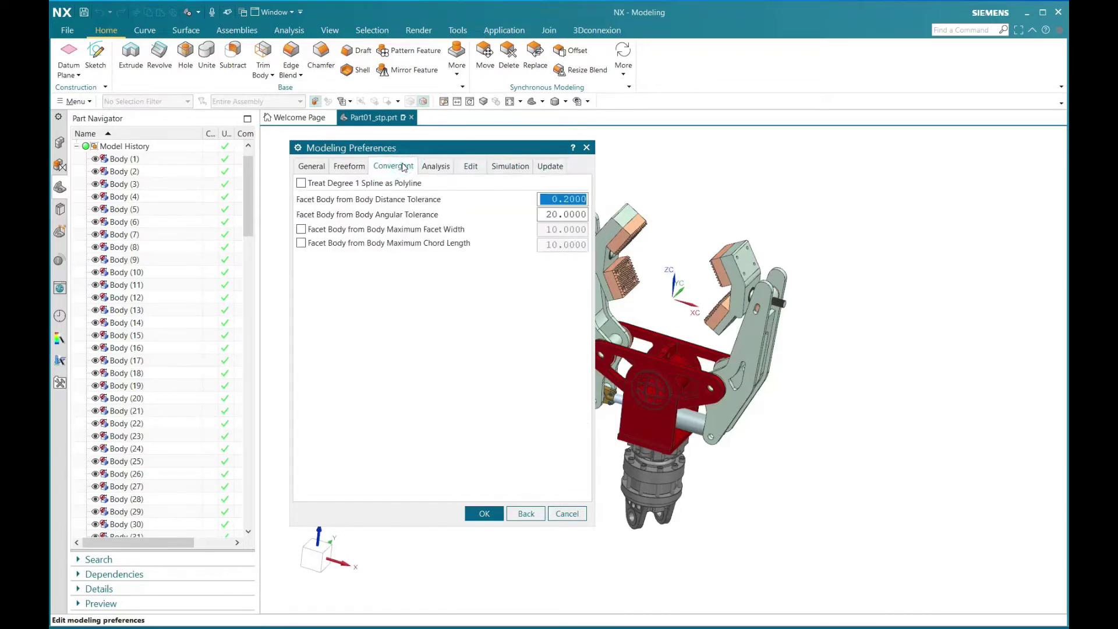
click(346, 168)
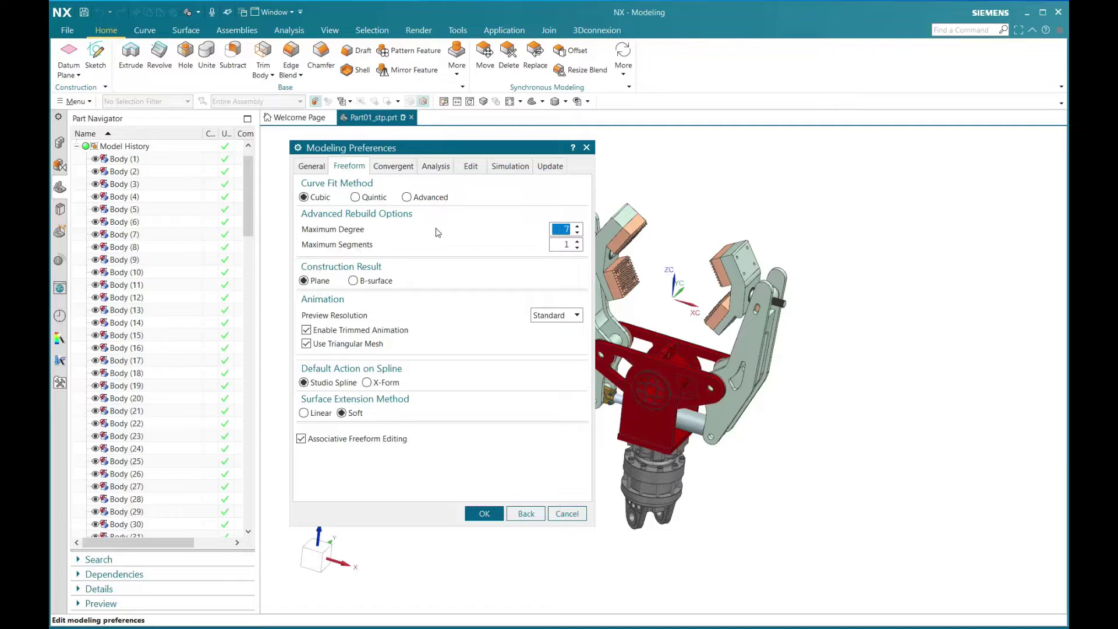
click(312, 167)
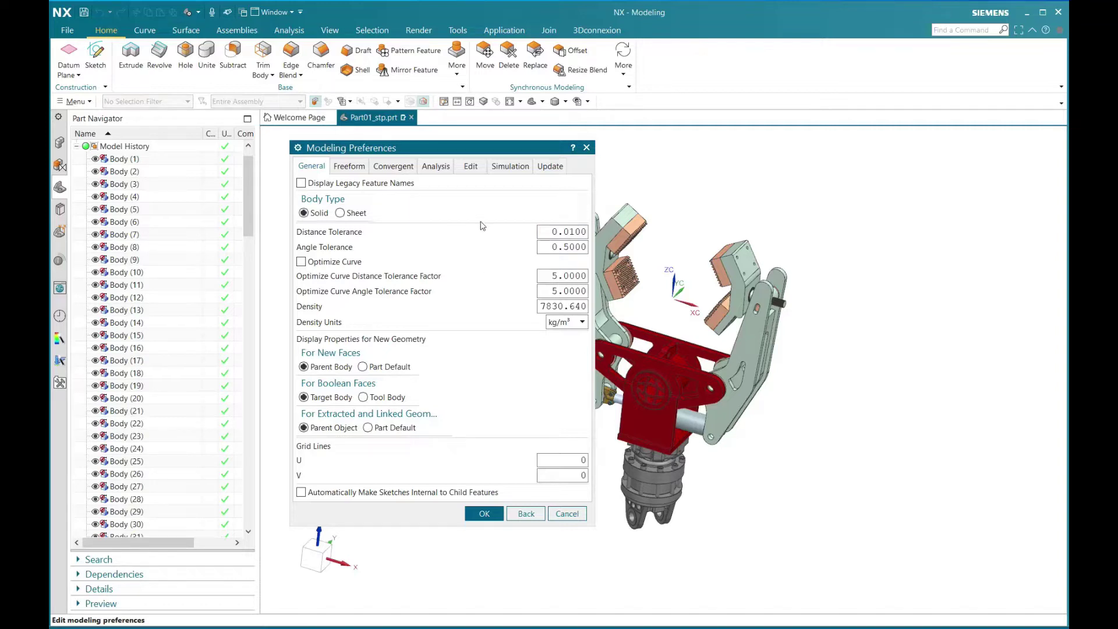
click(485, 515)
Examine the available mouse gestures and selection rules for multi-selection in the Selection Preferences without changing them.
click(65, 30)
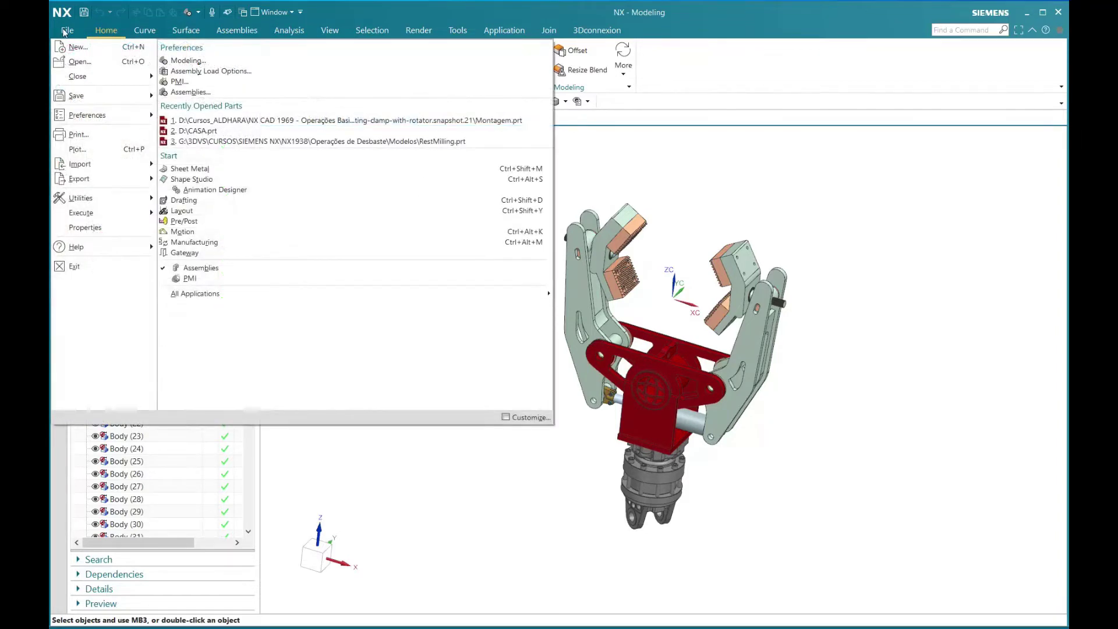
mouse_move(87, 115)
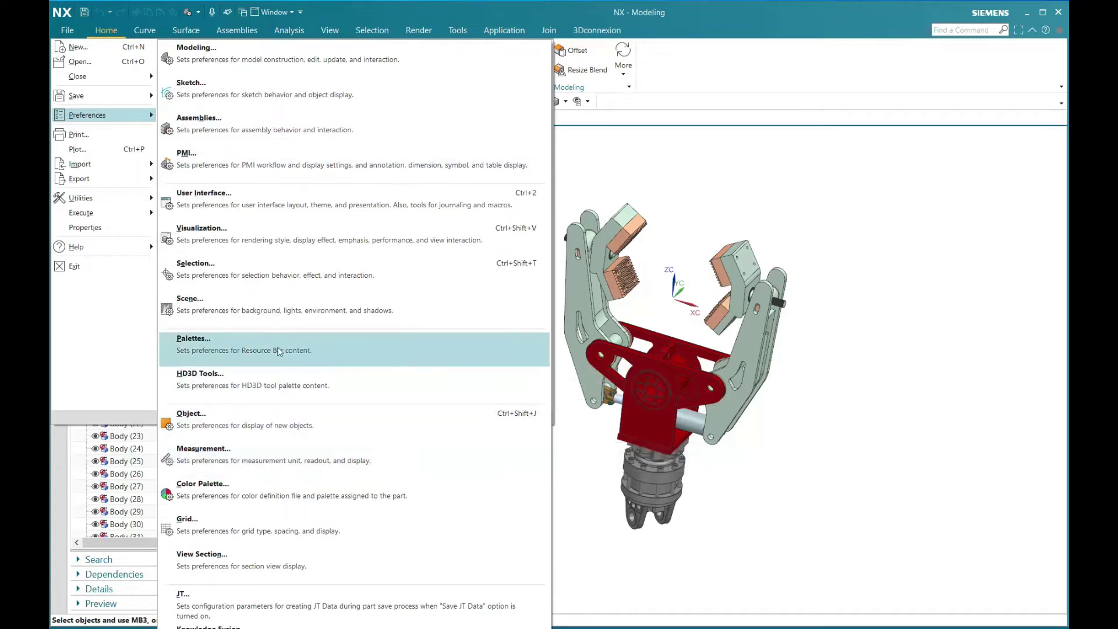
click(232, 277)
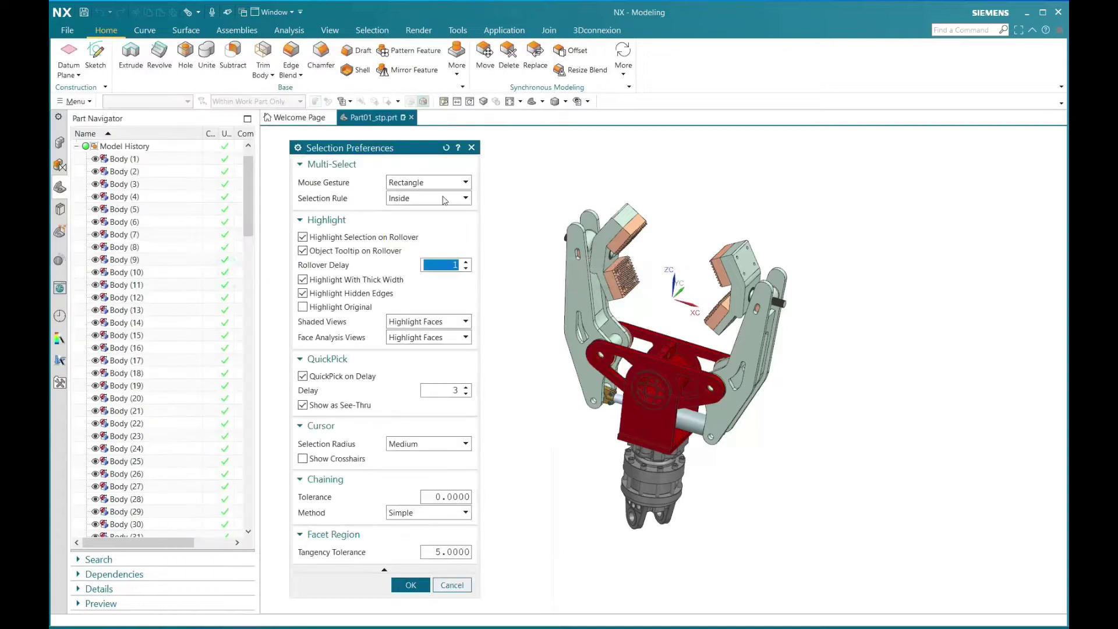
drag(783, 72, 866, 68)
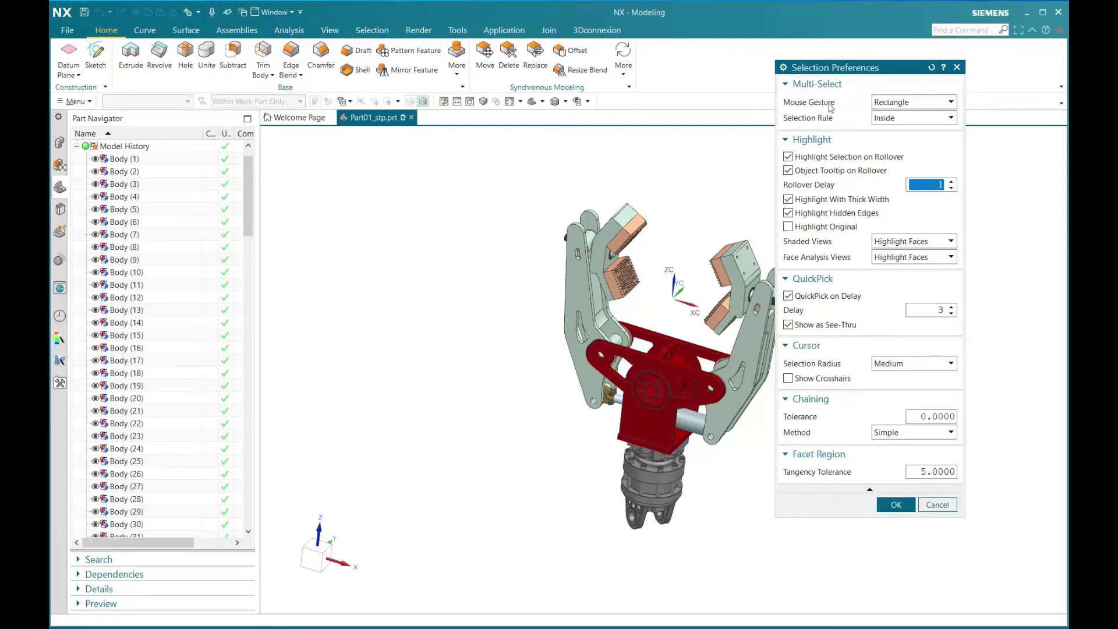
click(893, 104)
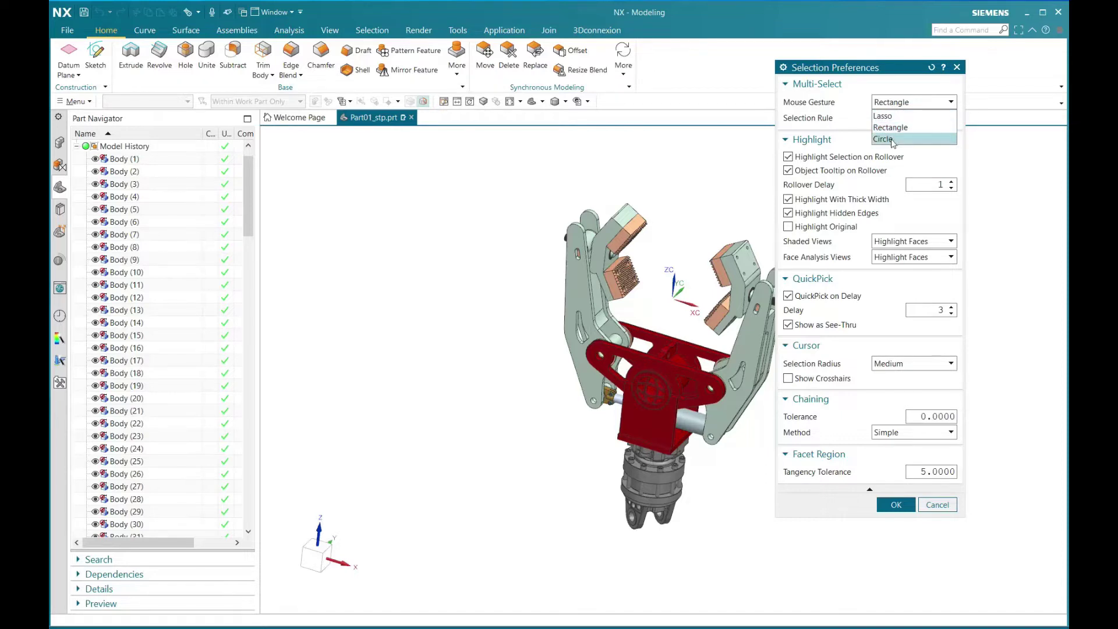
click(843, 100)
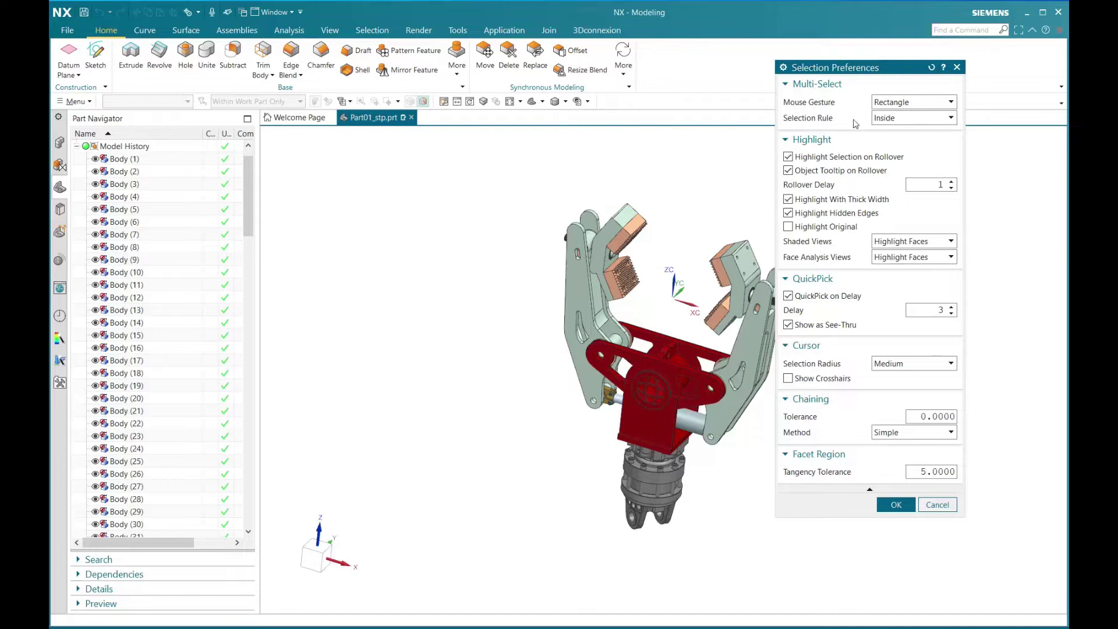
click(884, 120)
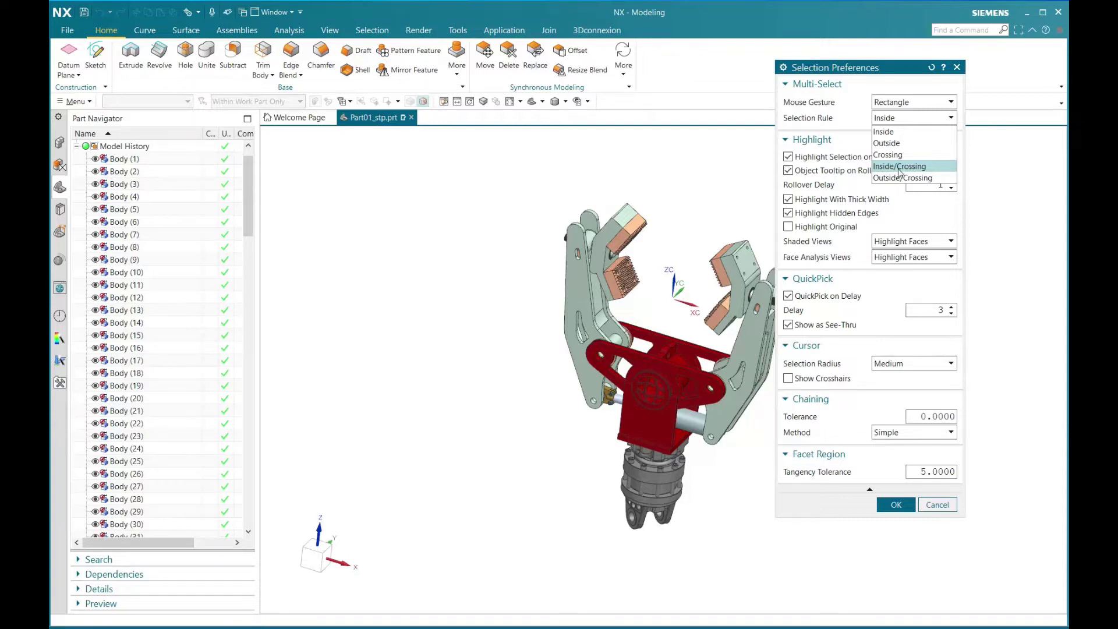
click(846, 115)
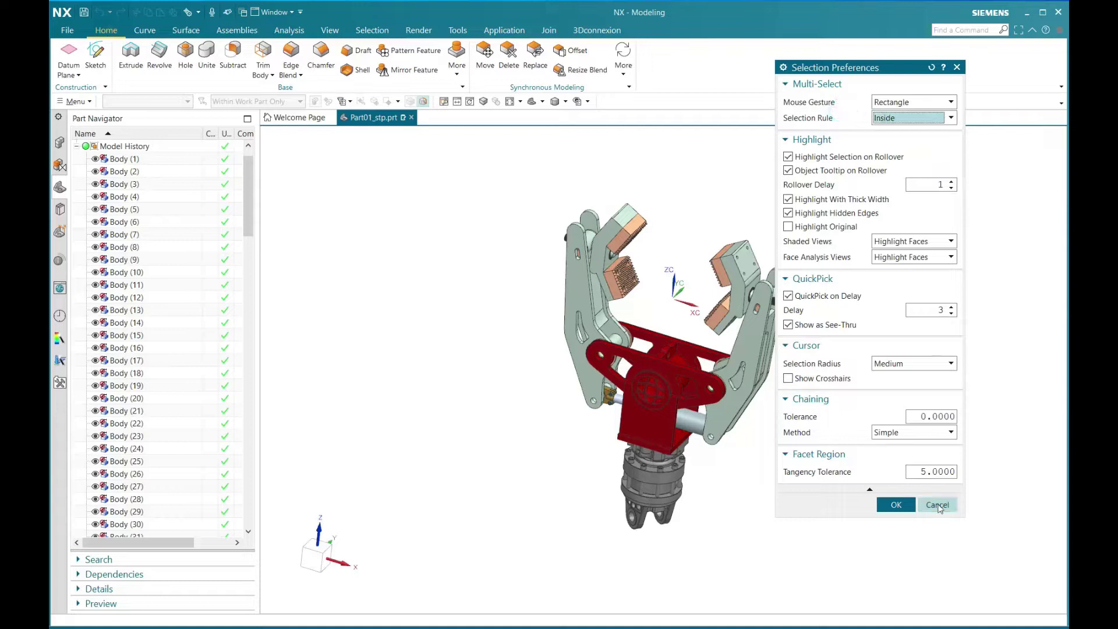
click(937, 505)
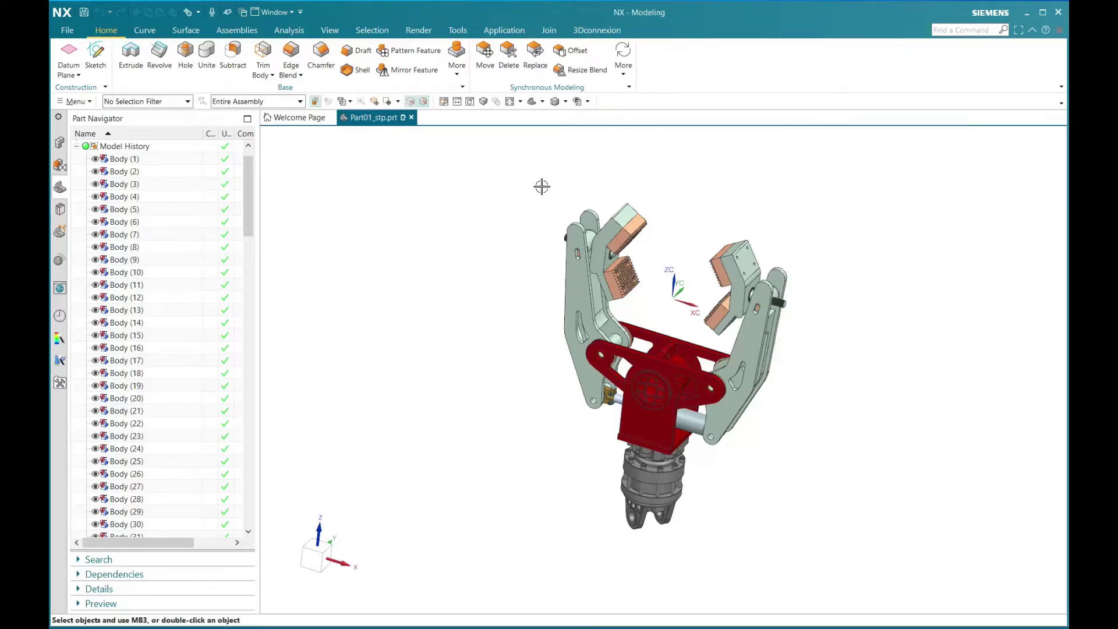
Try a rectangle selection around the upper end of the left gripper arm with the Inside rule, and clear the selection.
click(512, 171)
drag(512, 171, 661, 309)
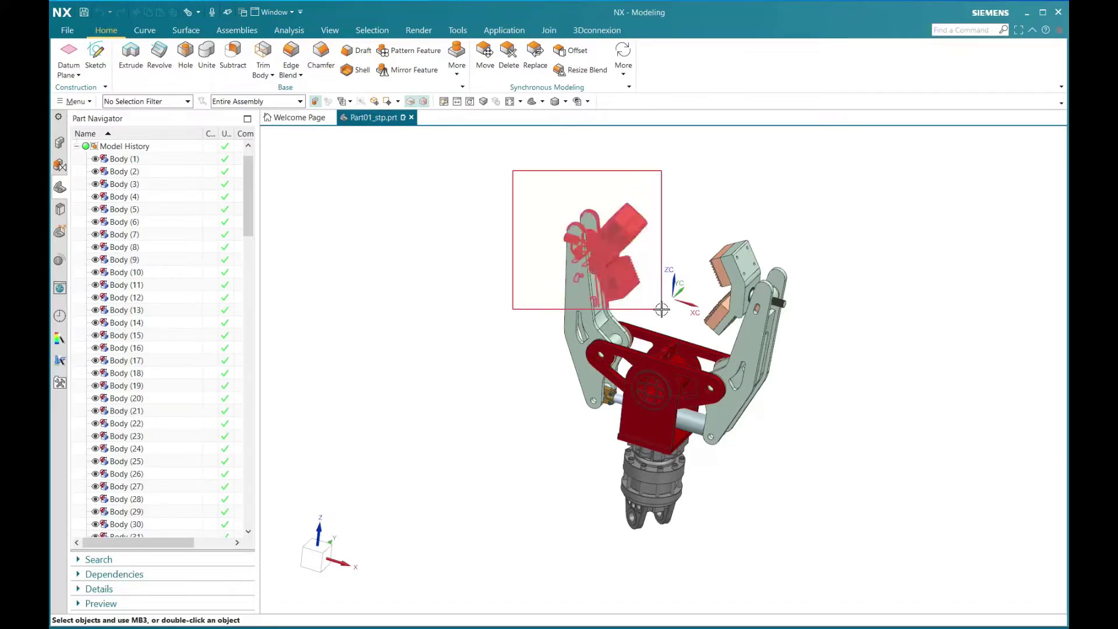
drag(661, 309, 659, 310)
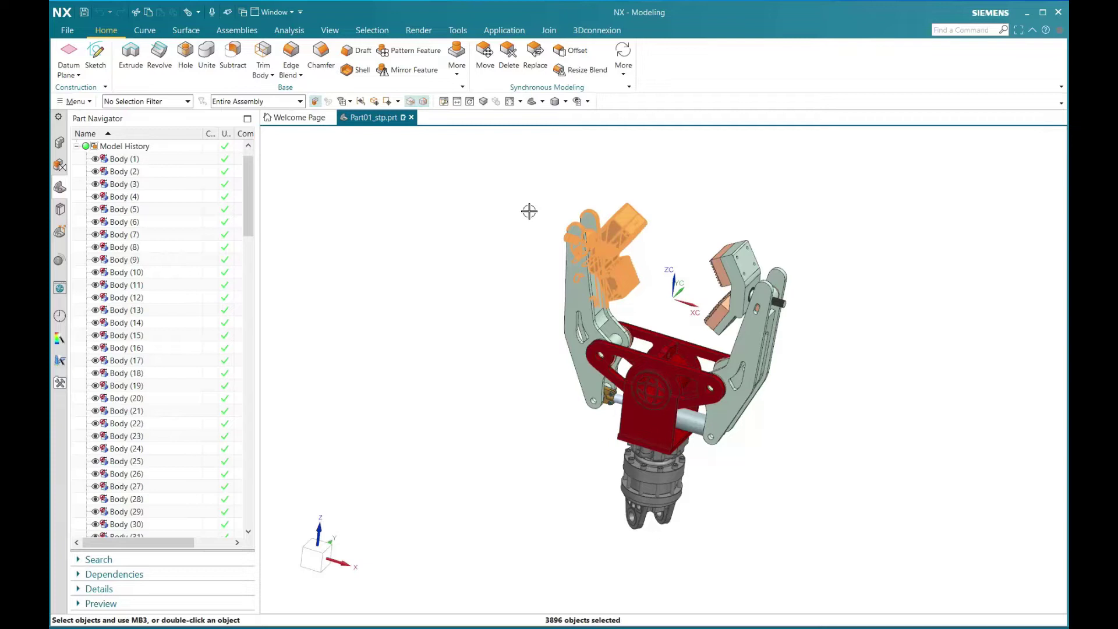
key(Escape)
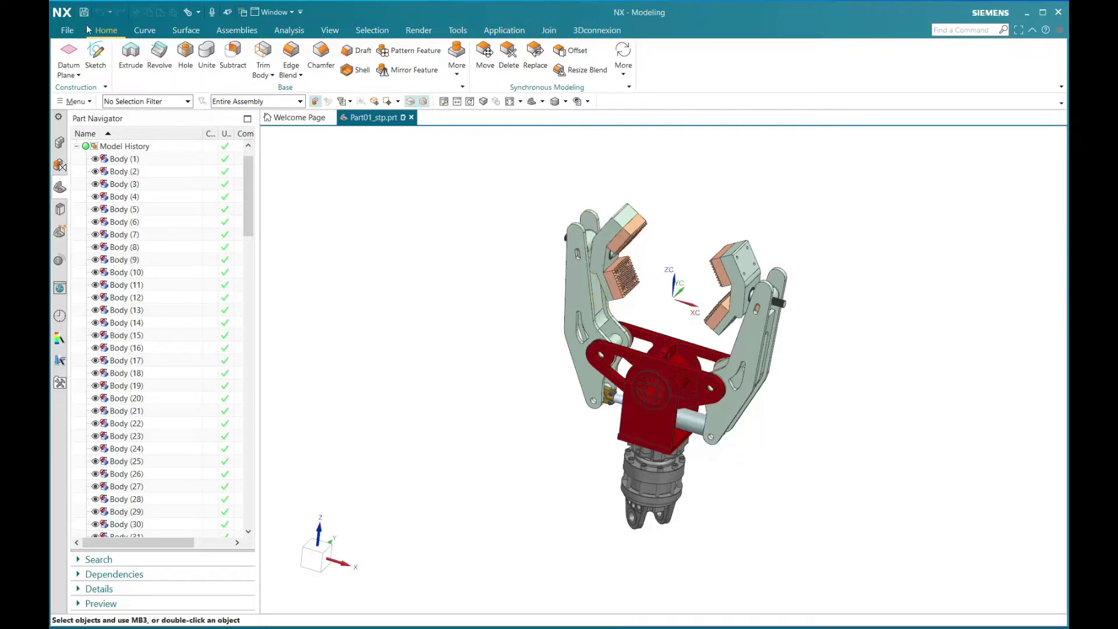
Set the multi-select rule to Inside/Crossing in the Selection Preferences and rectangle-select the upper end of the left gripper arm.
click(68, 31)
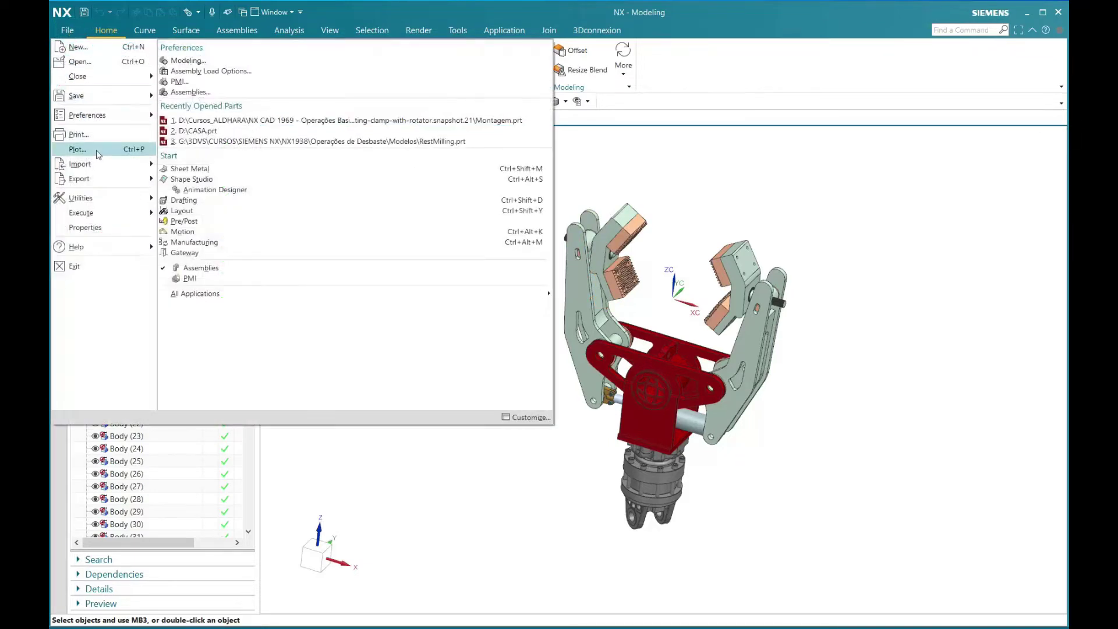
mouse_move(107, 120)
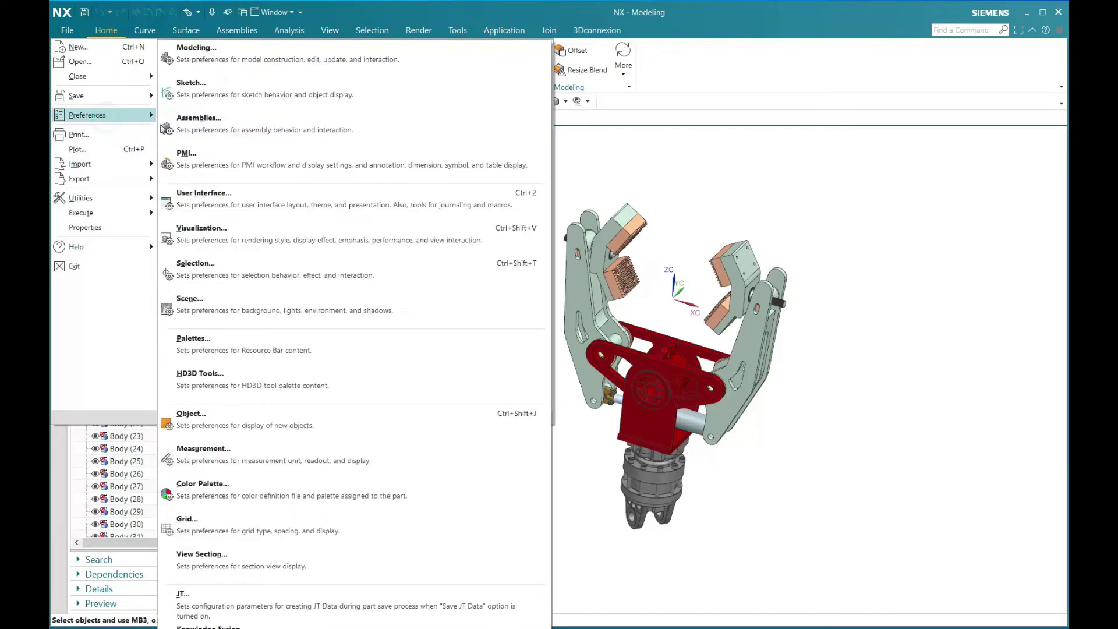
click(193, 259)
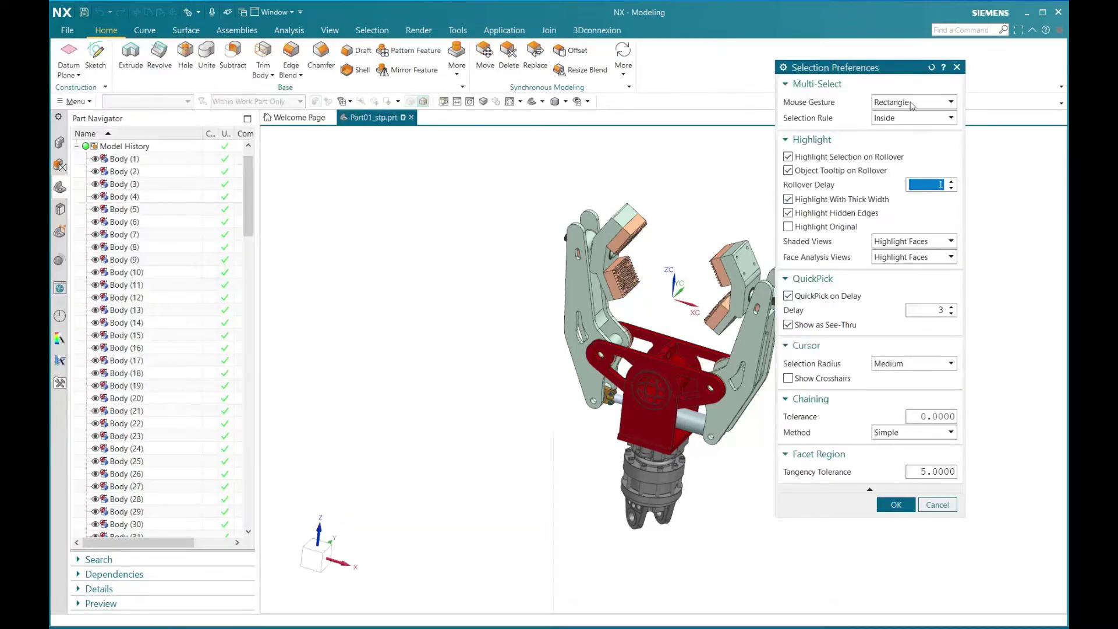
click(911, 104)
click(911, 104)
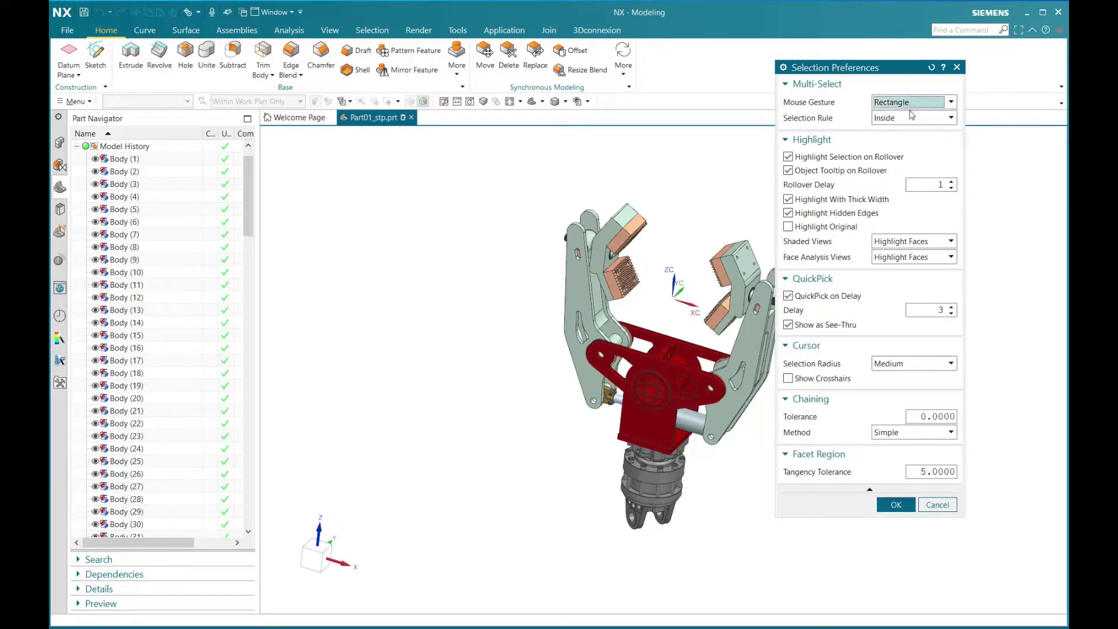
click(904, 119)
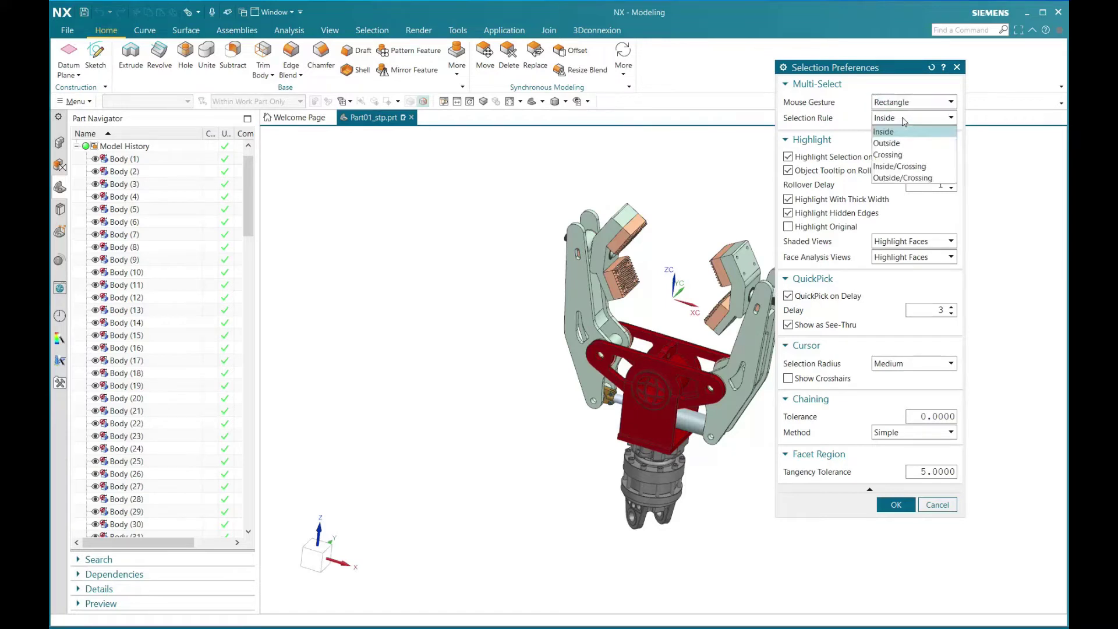
click(903, 169)
click(896, 504)
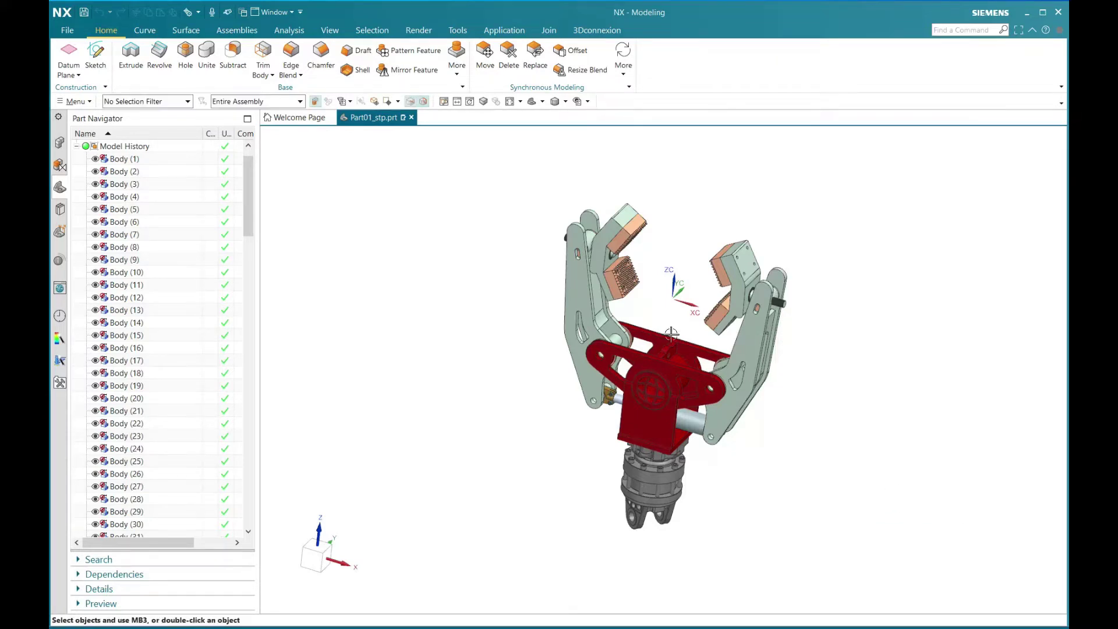
drag(503, 180, 658, 303)
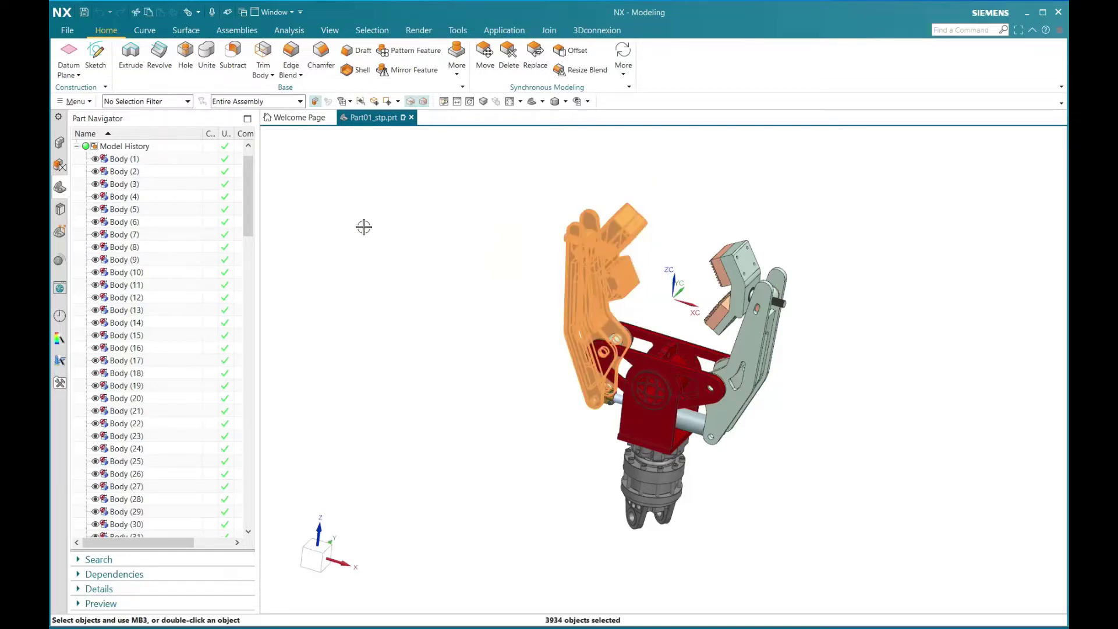
Clear the gripper arm selection and try the Inside multi-select rule in the Selection Preferences, discarding the change.
key(Escape)
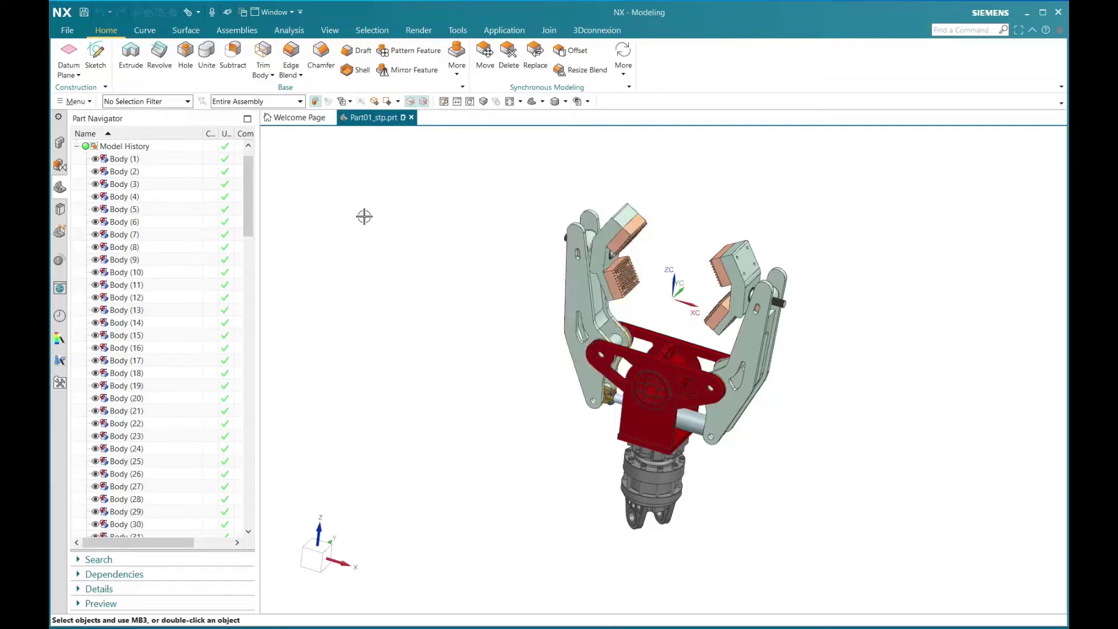
click(67, 30)
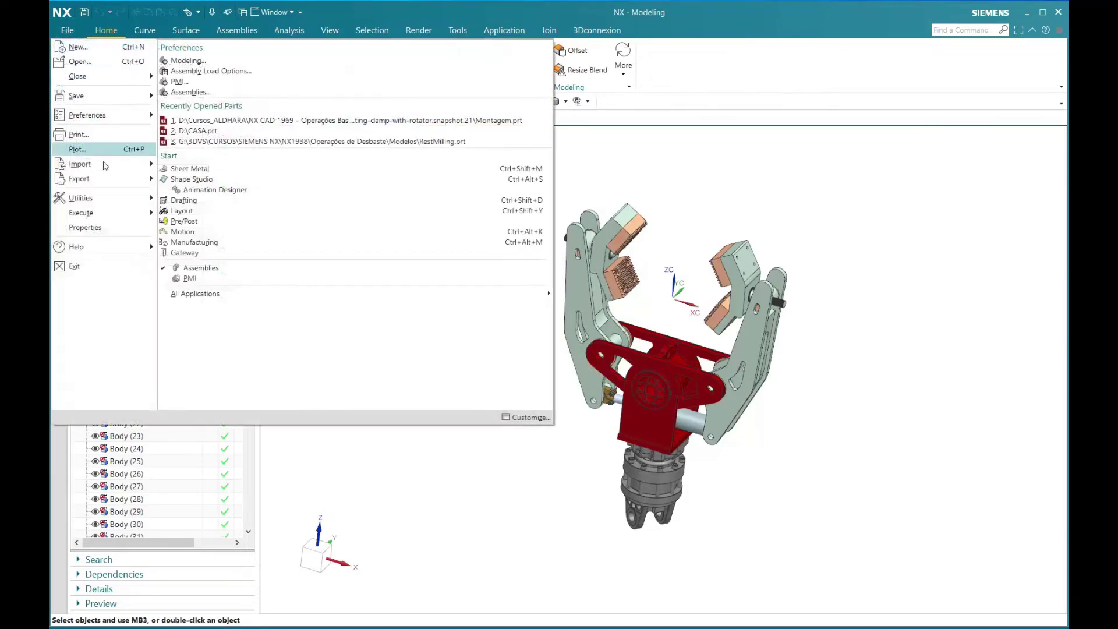
click(112, 115)
click(196, 265)
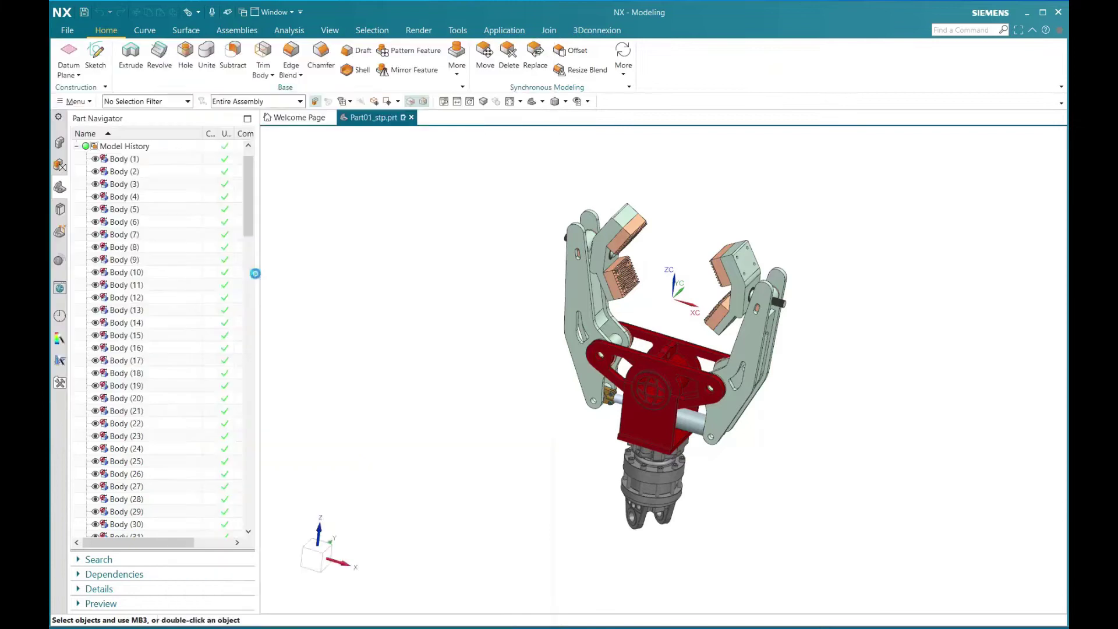
click(907, 119)
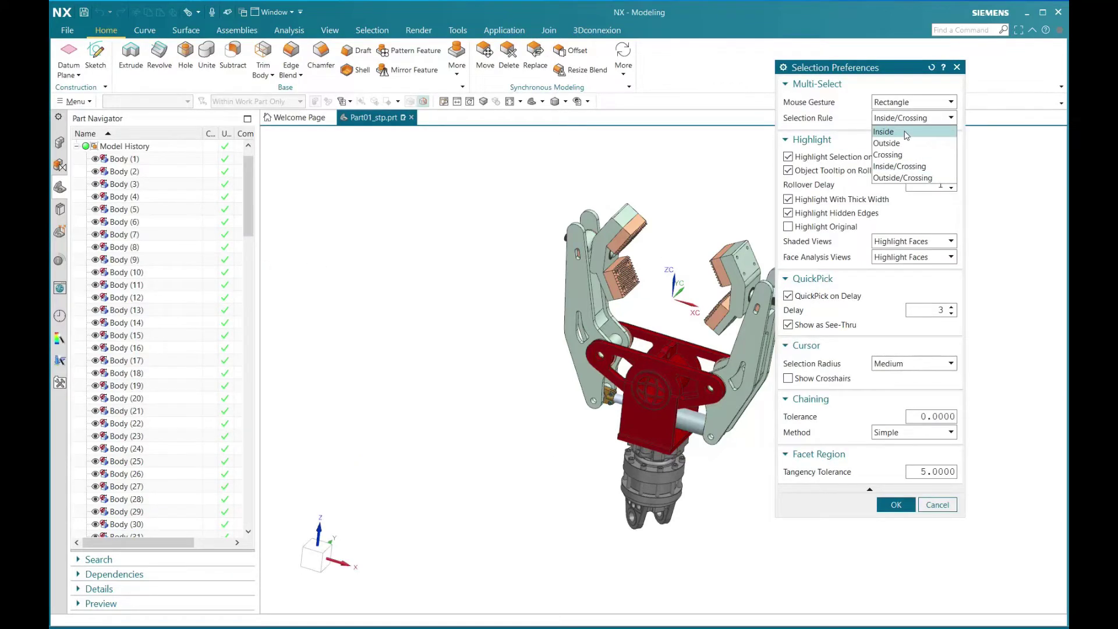
click(906, 133)
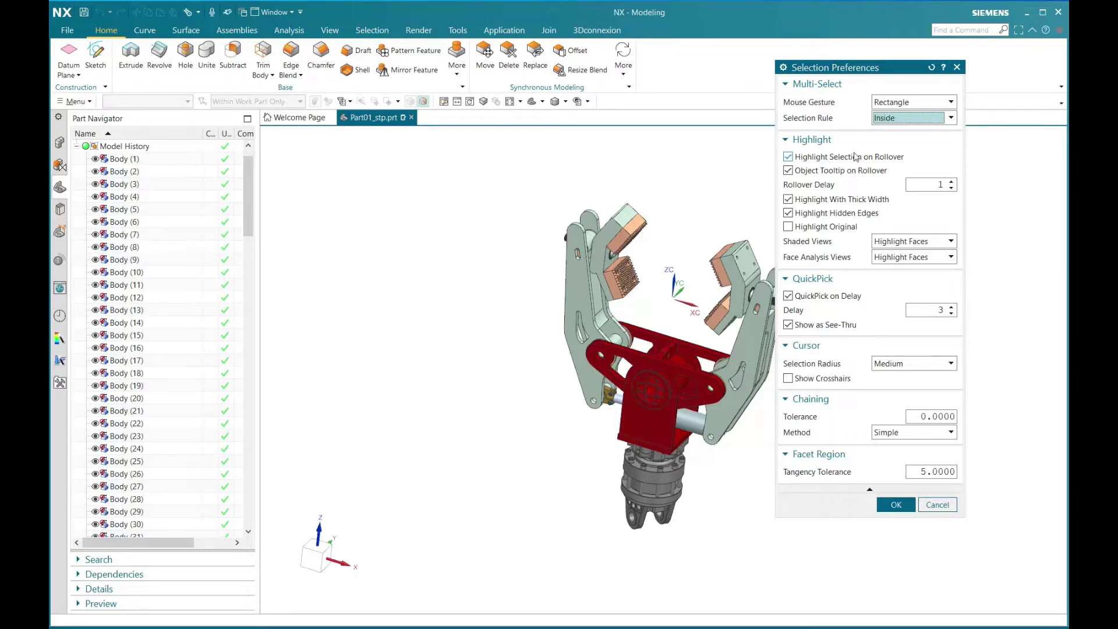
click(938, 505)
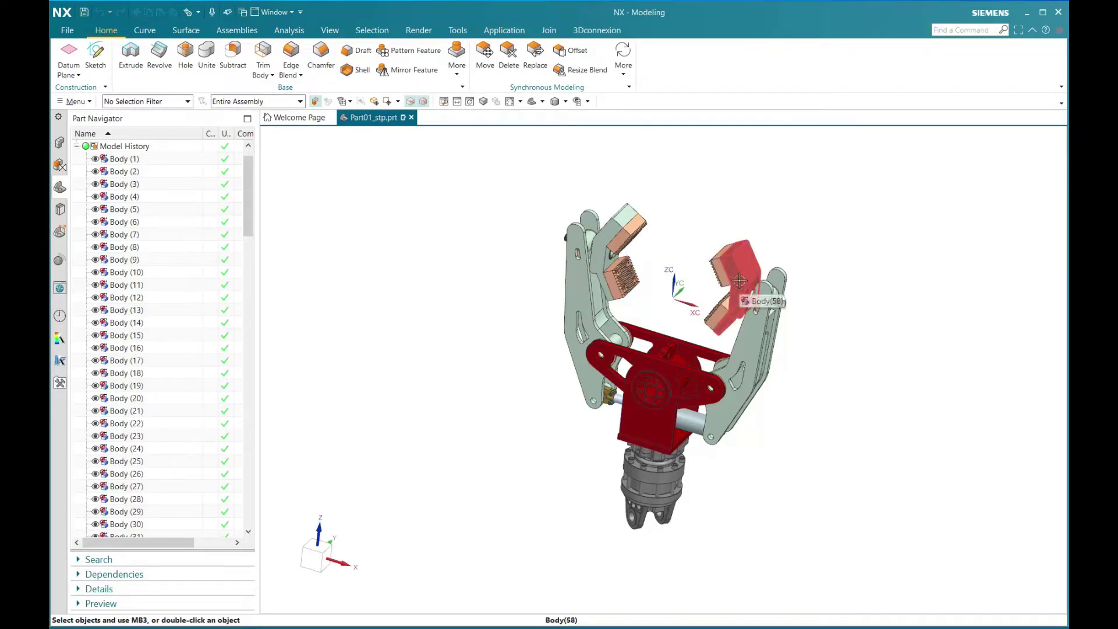
Turn off Highlight Selection on Rollover in the Selection Preferences and check the rollover behaviour on the left gripper's serrated pad.
scroll(672, 268, up, 5)
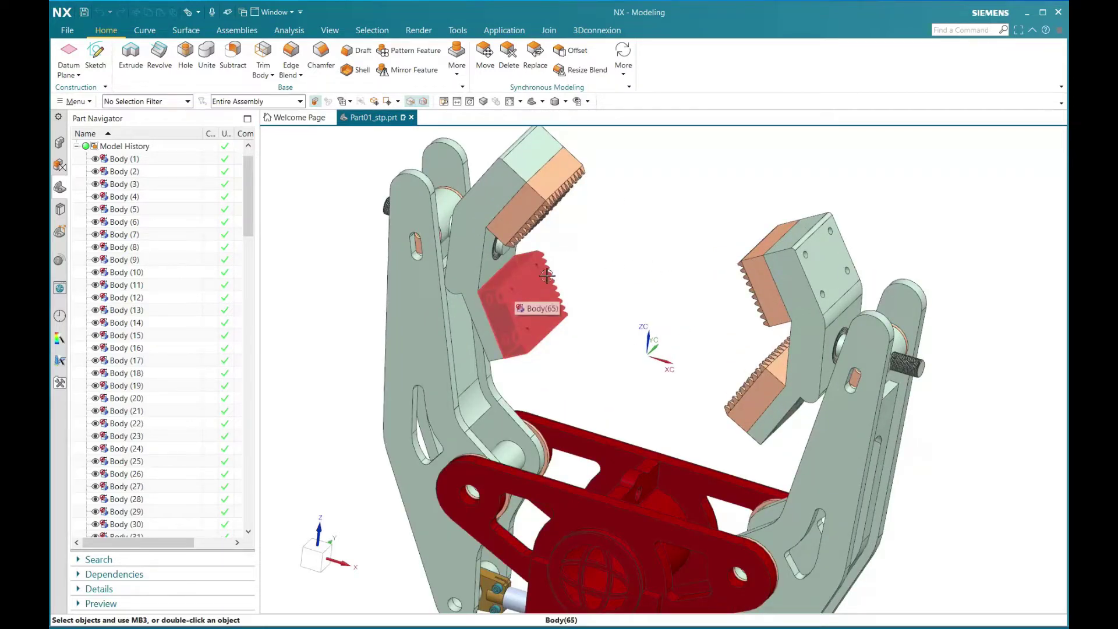
click(64, 31)
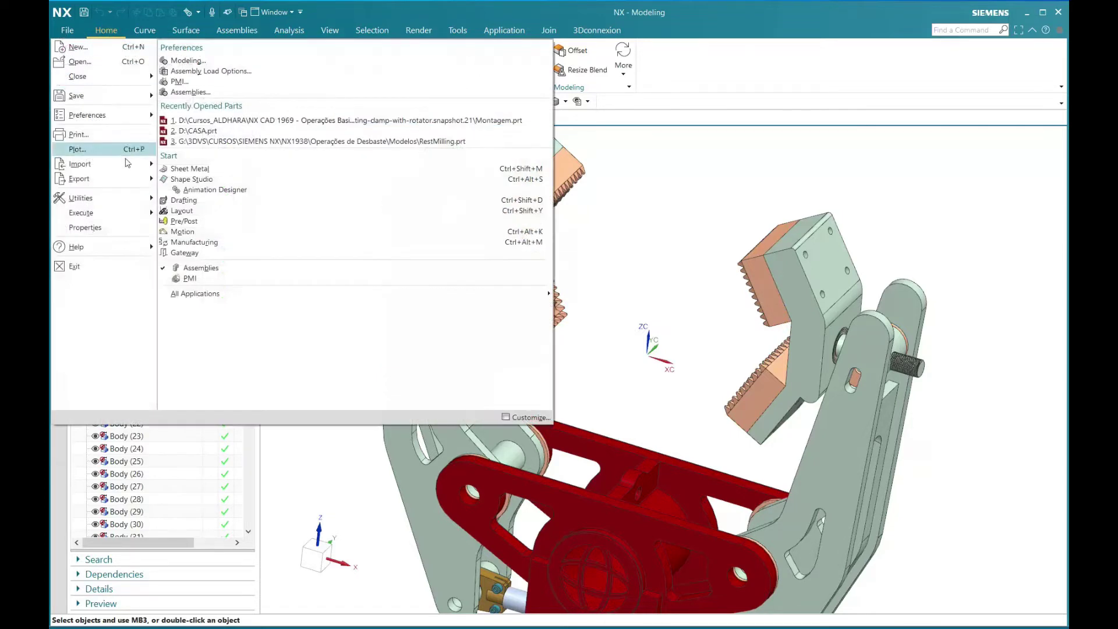
mouse_move(93, 115)
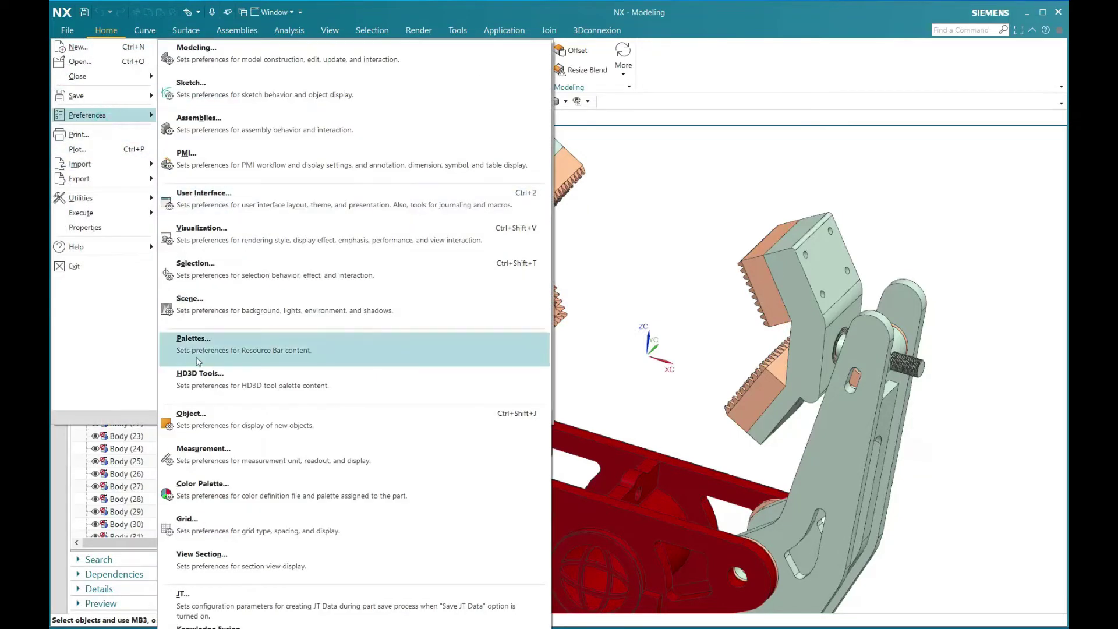
click(220, 269)
click(835, 156)
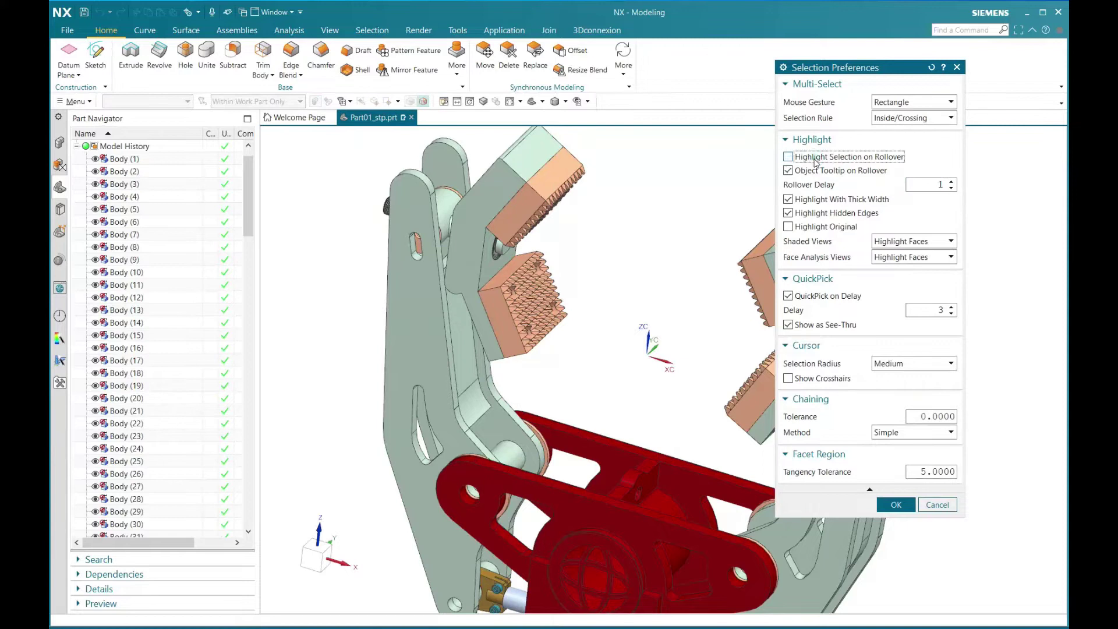
click(896, 504)
scroll(512, 290, down, 5)
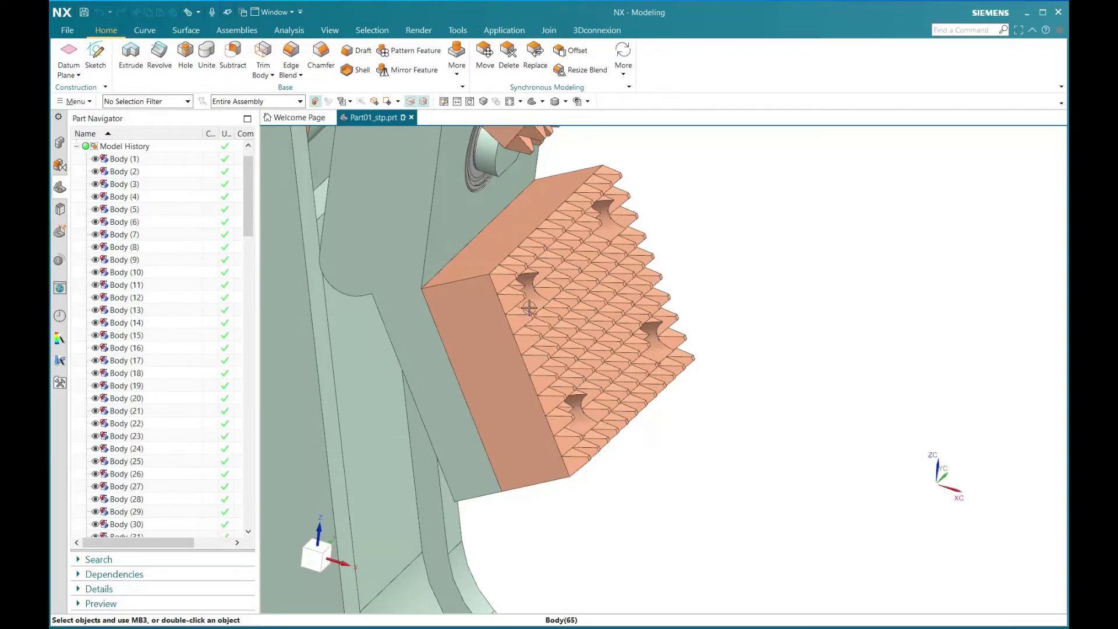
scroll(542, 273, up, 5)
Turn Highlight Selection on Rollover back on in the Selection Preferences.
click(67, 30)
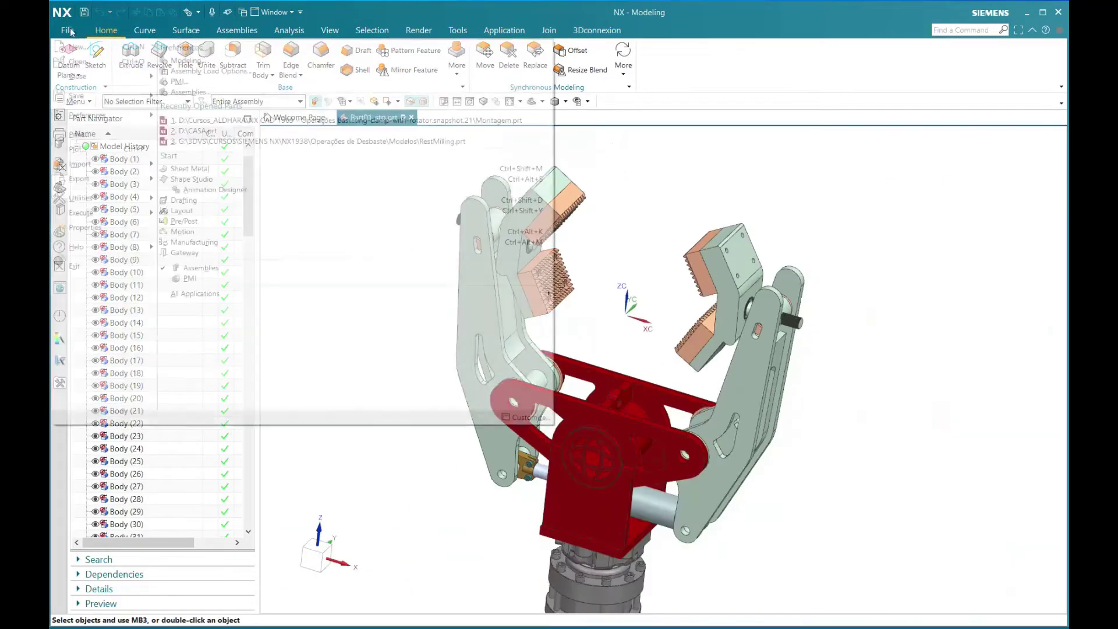
mouse_move(94, 115)
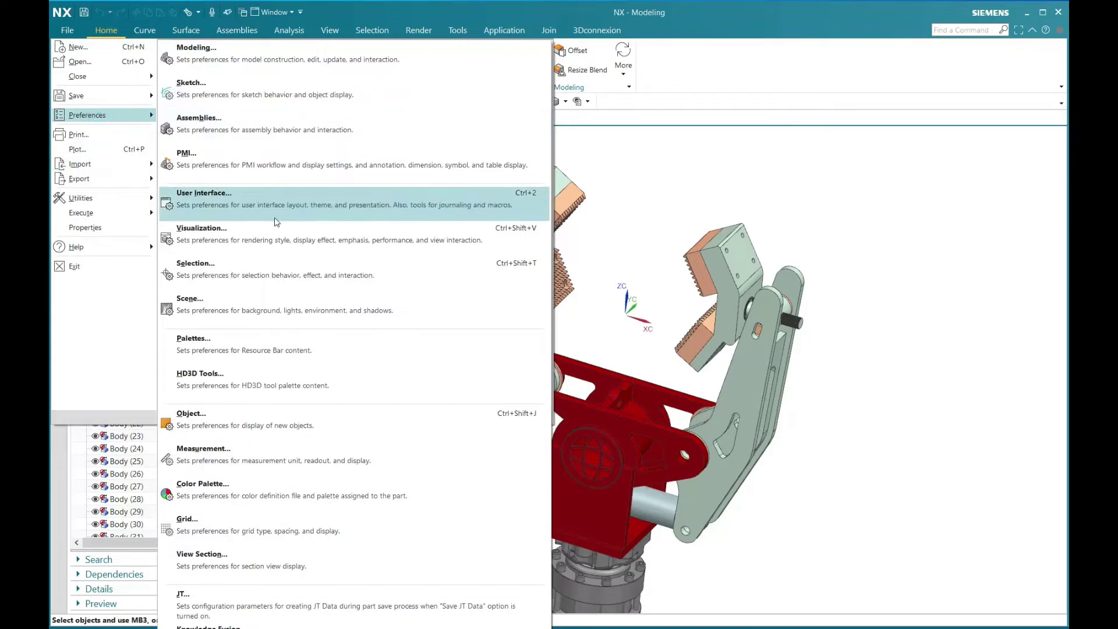
click(262, 267)
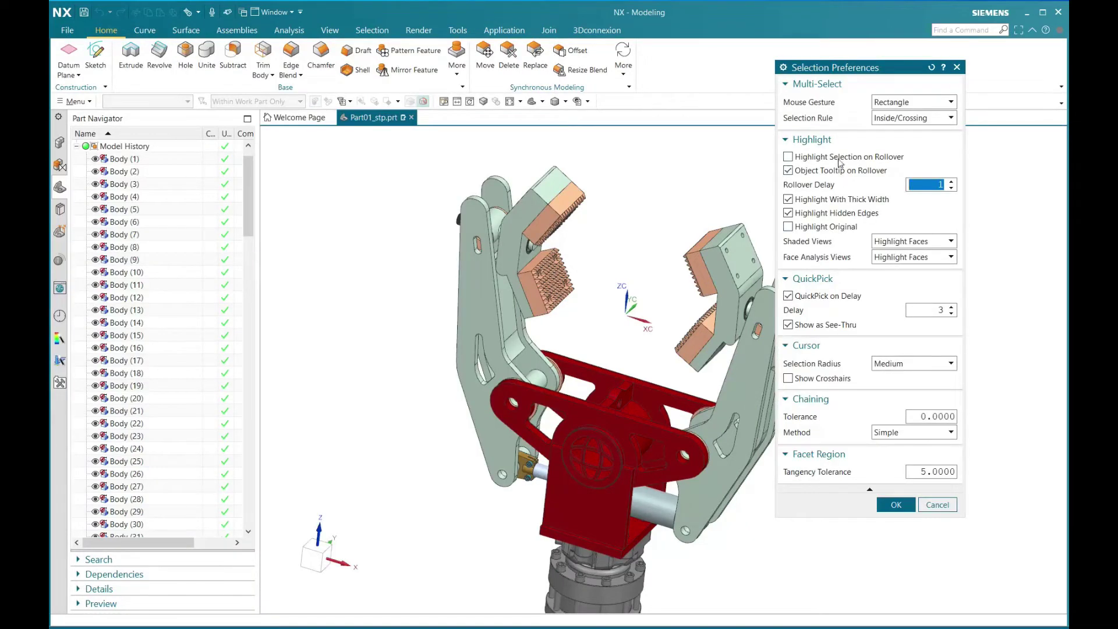
click(838, 158)
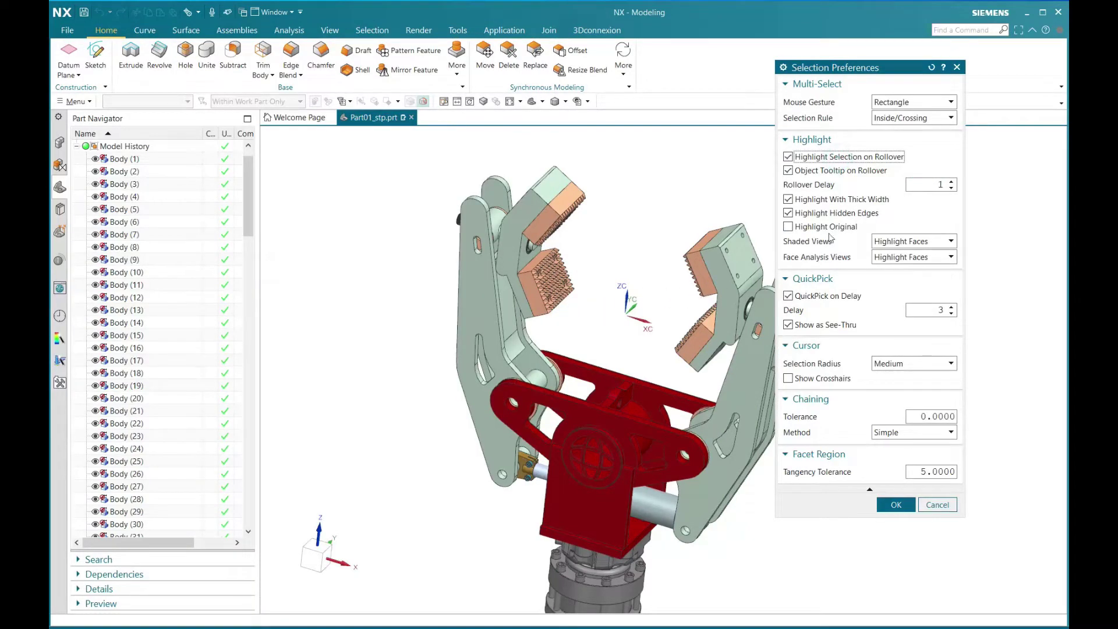
Enable Show Crosshairs with a Medium selection radius, apply the preferences, and try the crosshair cursor around the gripper model.
click(818, 378)
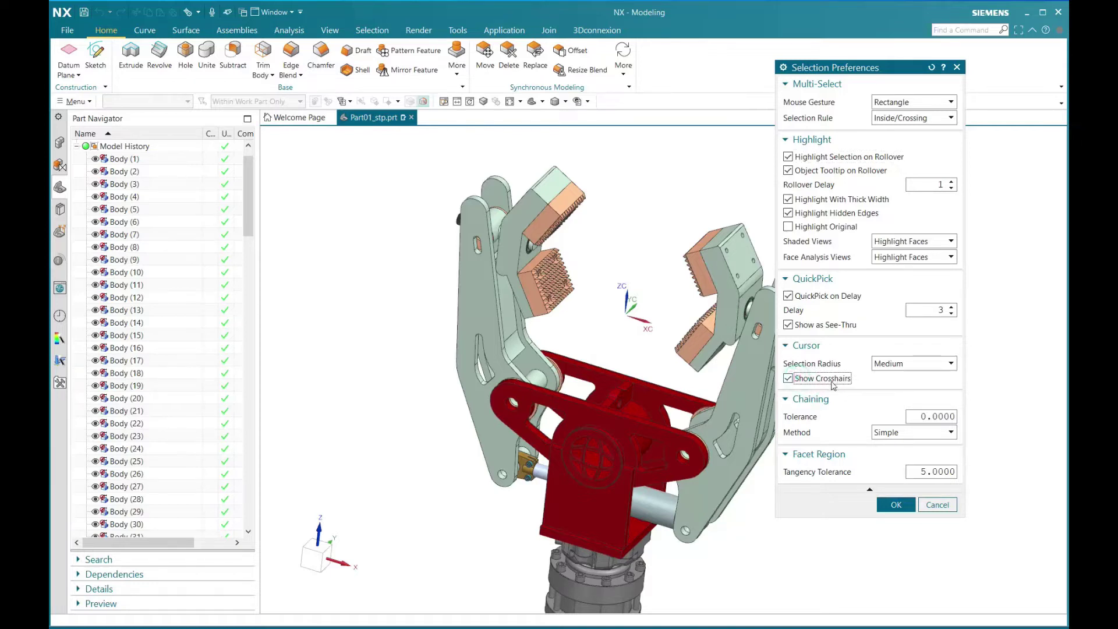
click(928, 364)
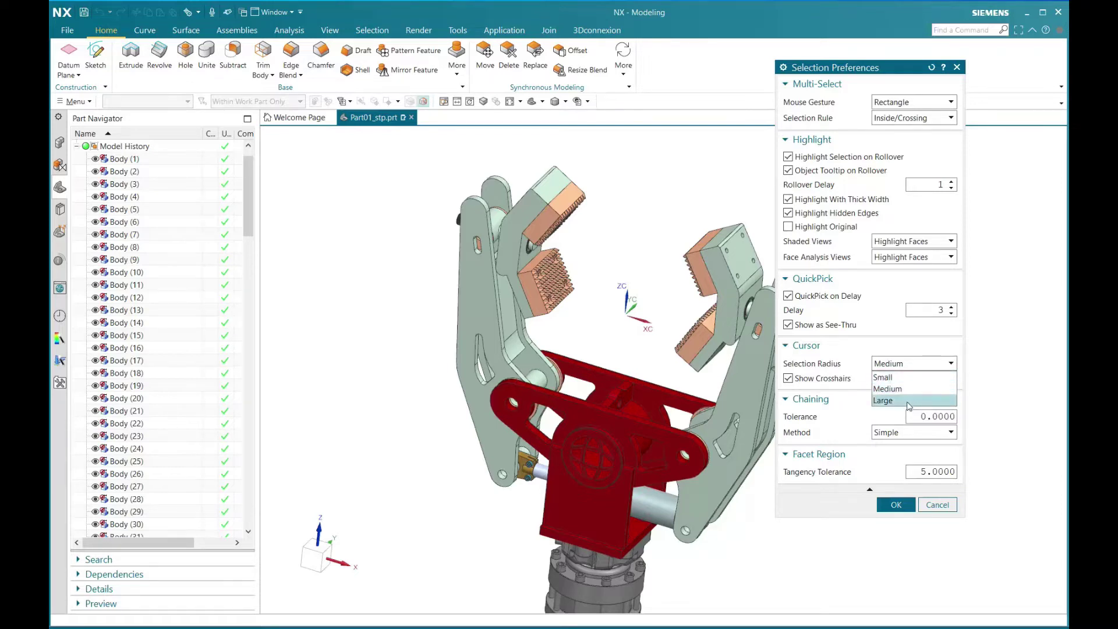
click(908, 388)
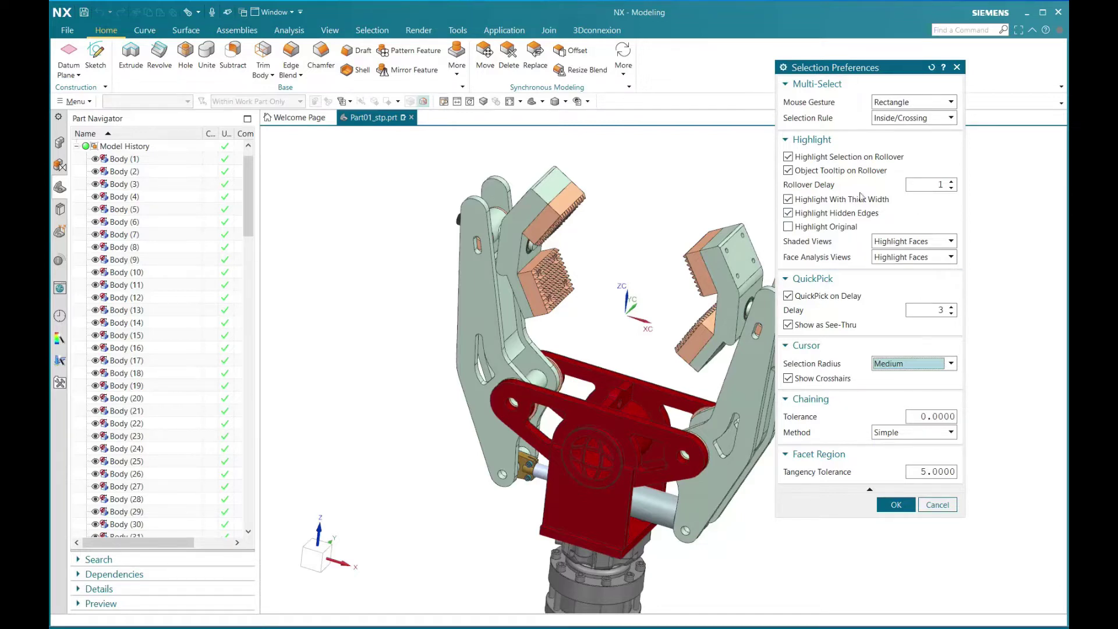
click(896, 503)
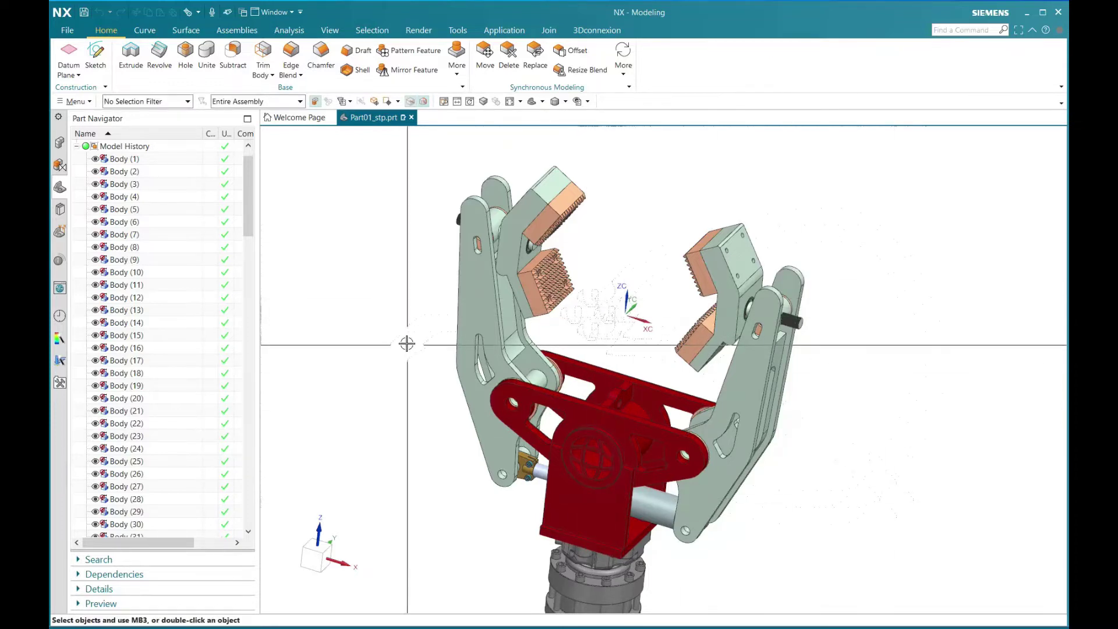
middle_drag(639, 369, 721, 323)
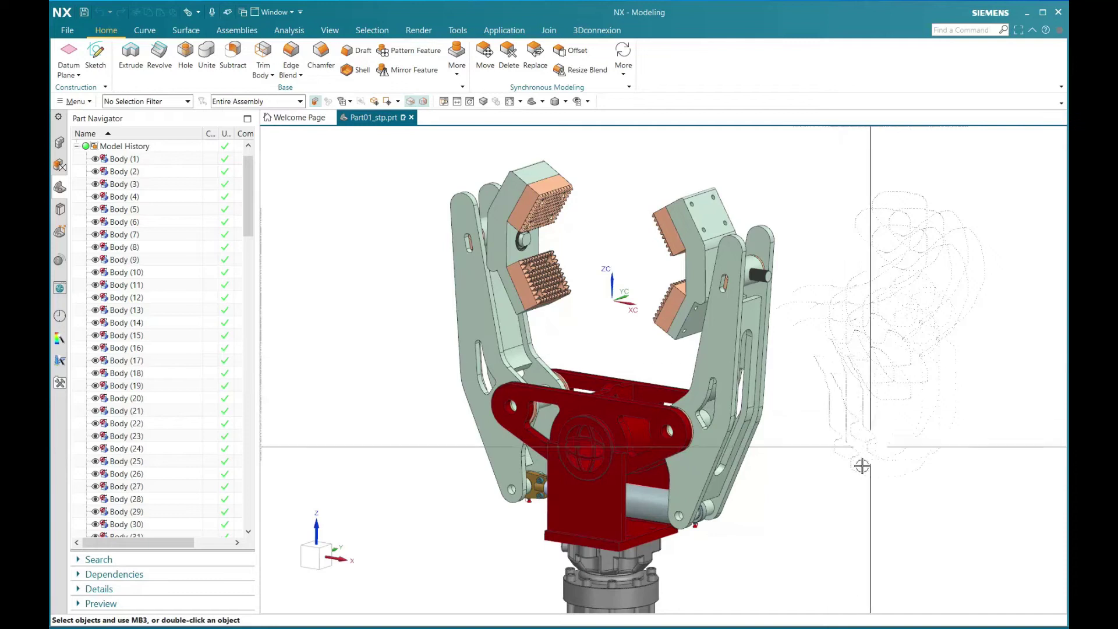
middle_drag(823, 377, 850, 330)
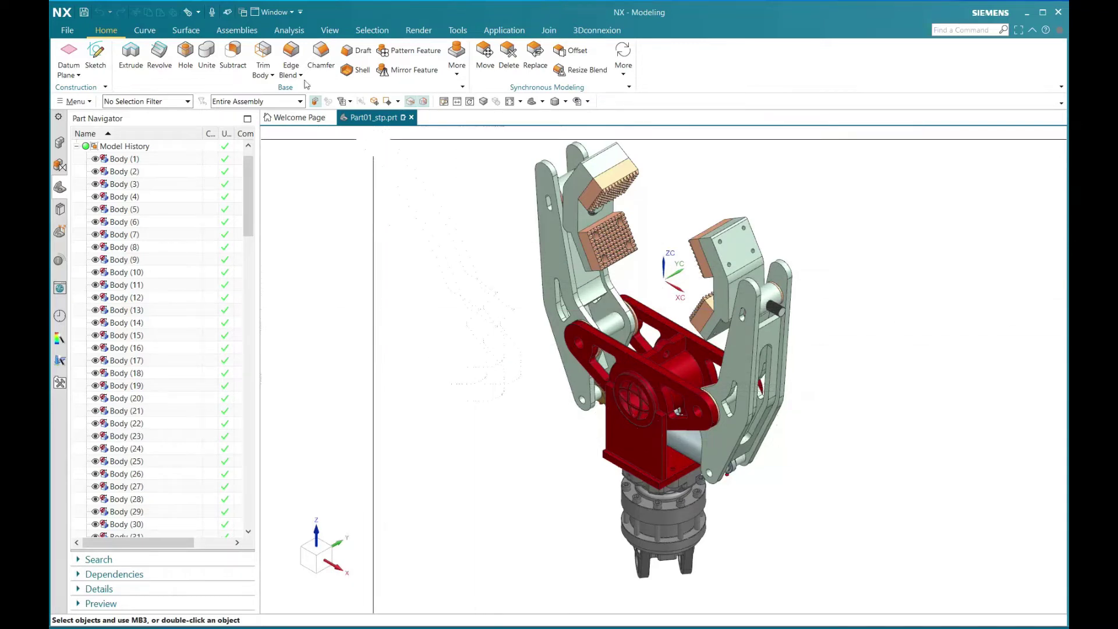
Turn off Show Crosshairs in the Selection Preferences and apply the change.
click(69, 30)
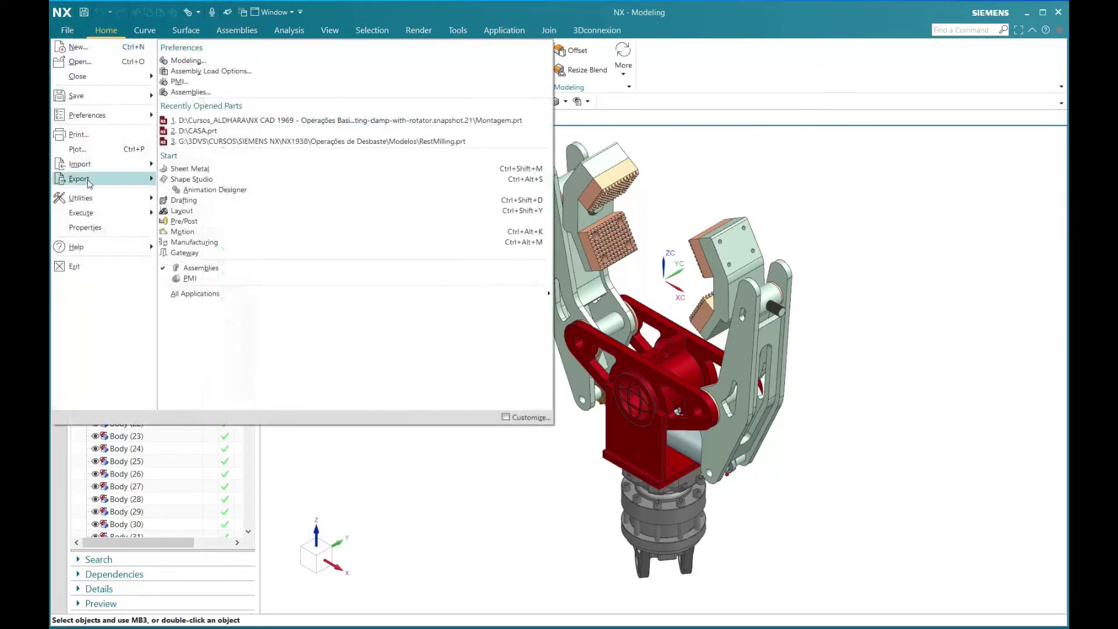
mouse_move(87, 115)
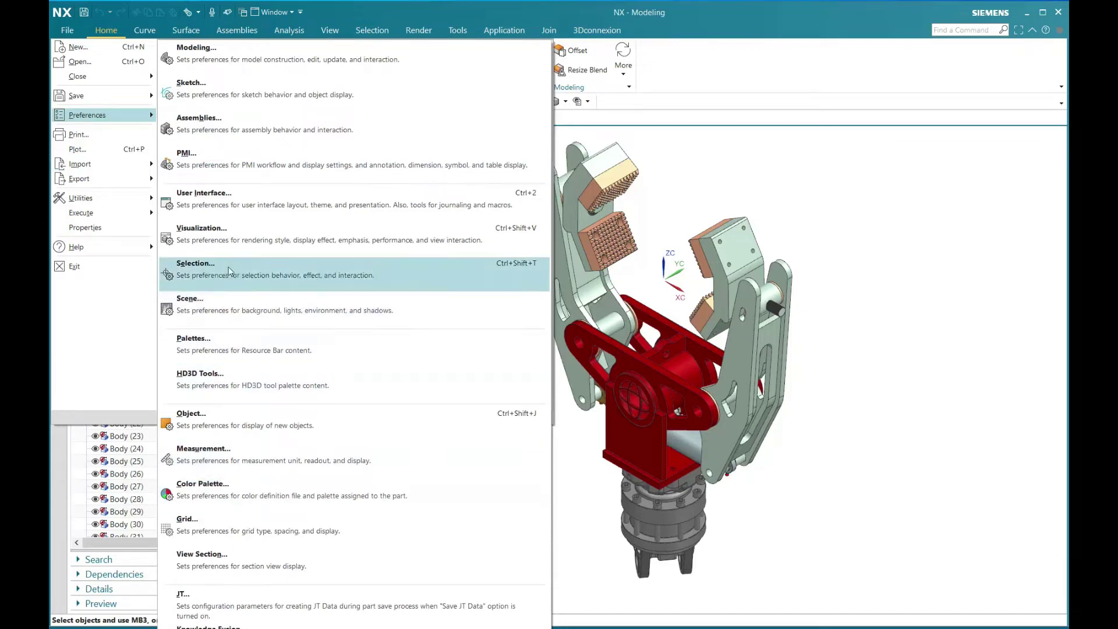
click(265, 268)
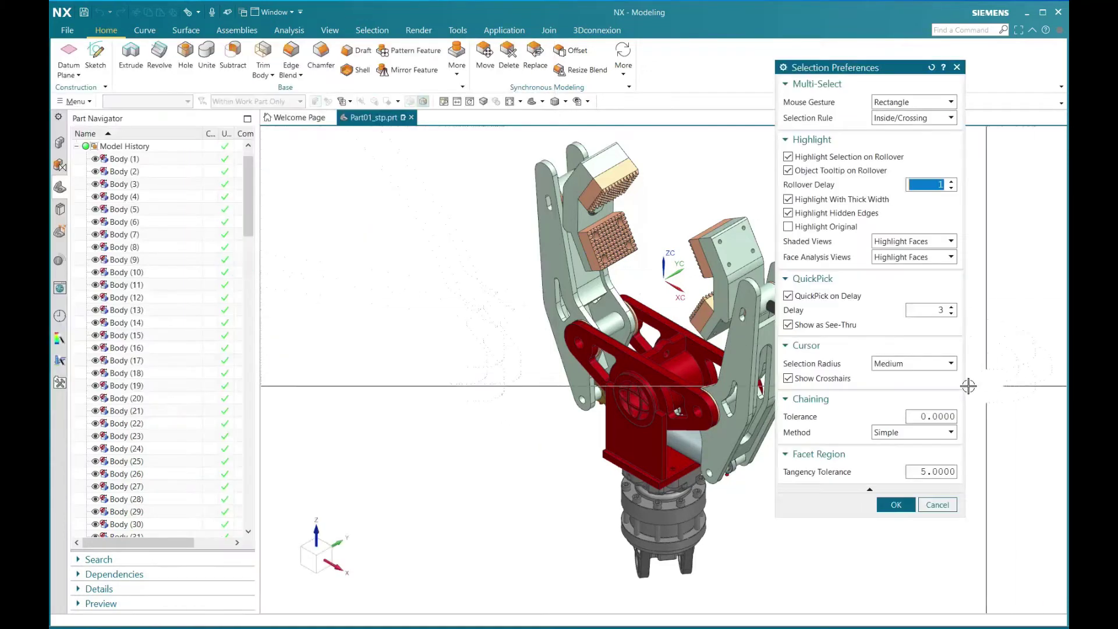
click(828, 380)
click(894, 503)
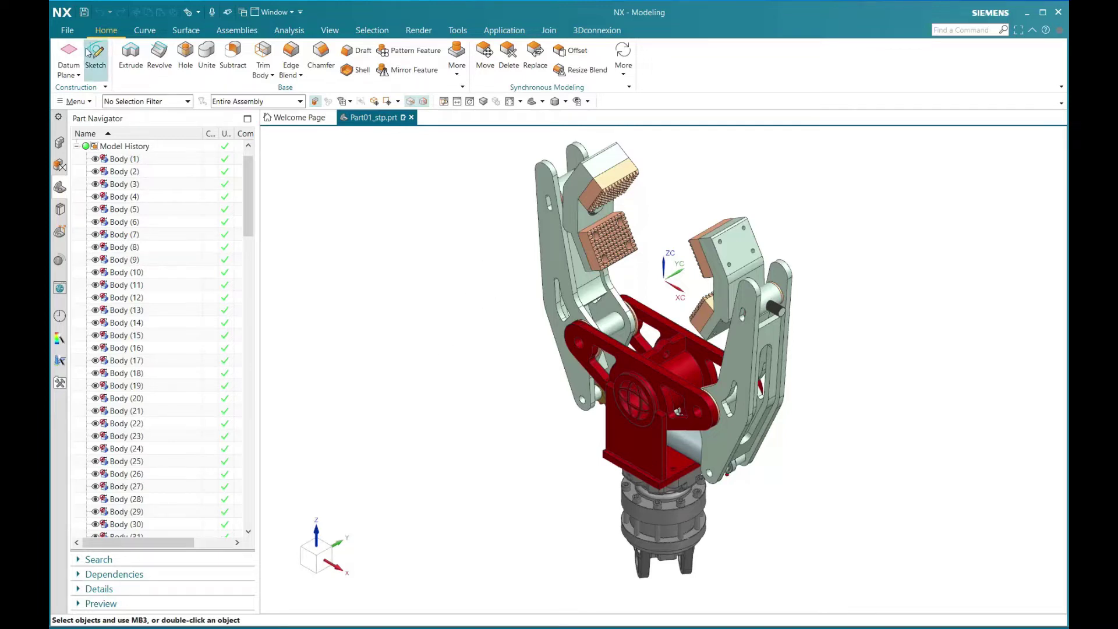
Examine the Layout settings and the available NX theme types in the User Interface Preferences without changing them.
click(68, 31)
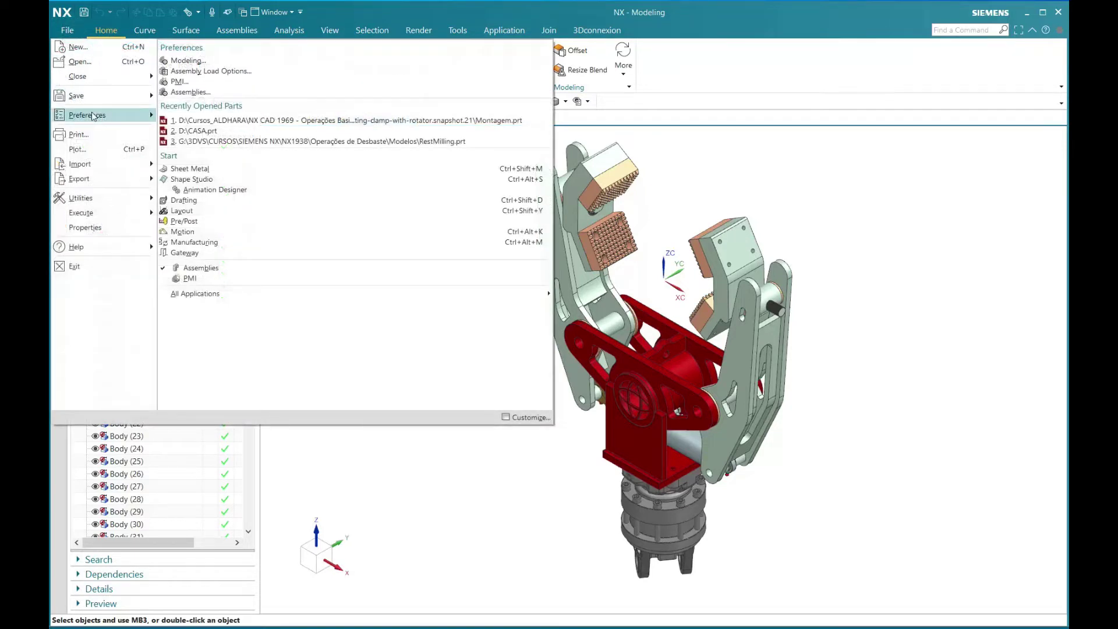
mouse_move(87, 115)
click(227, 219)
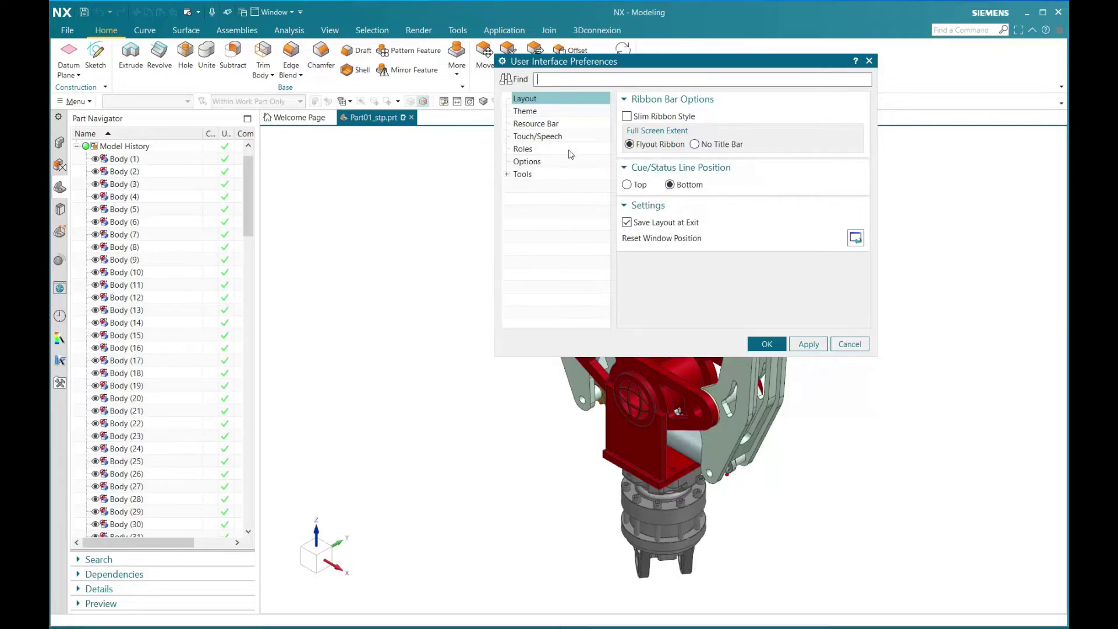
click(528, 112)
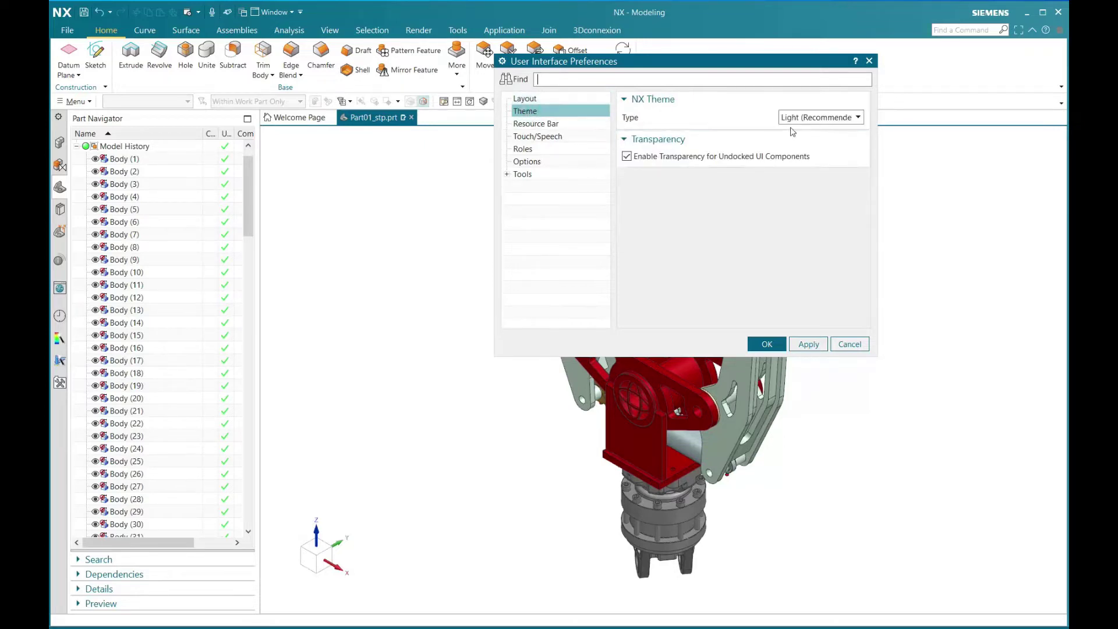
click(822, 118)
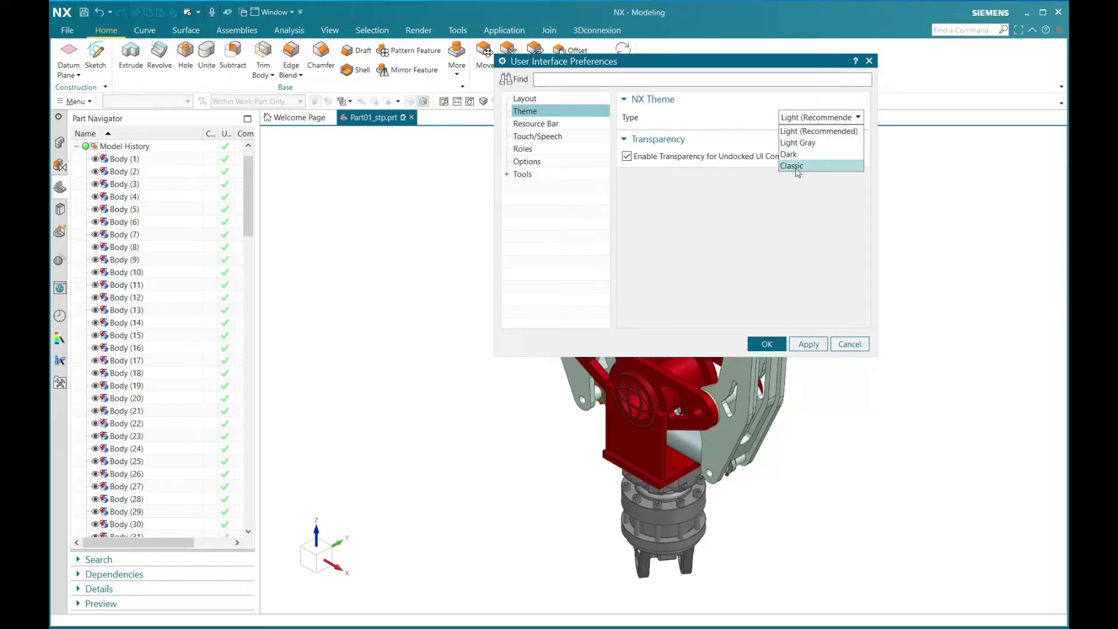
click(746, 193)
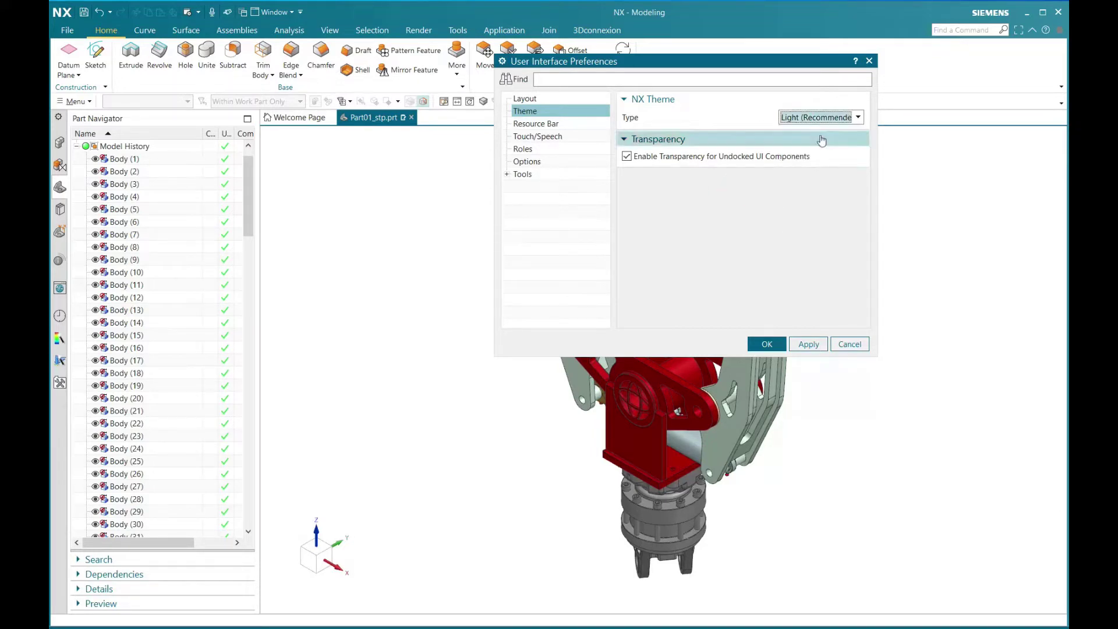
Review the Resource Bar, Touch/Speech and Roles settings of the user interface without changing them, and display the Roles palette.
click(535, 127)
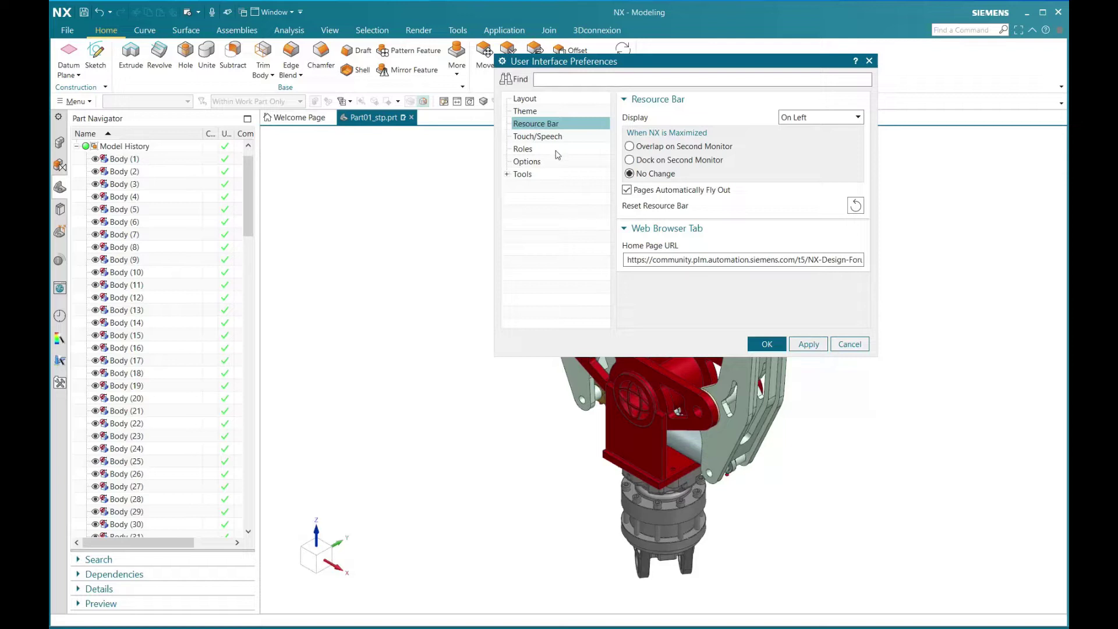
click(555, 139)
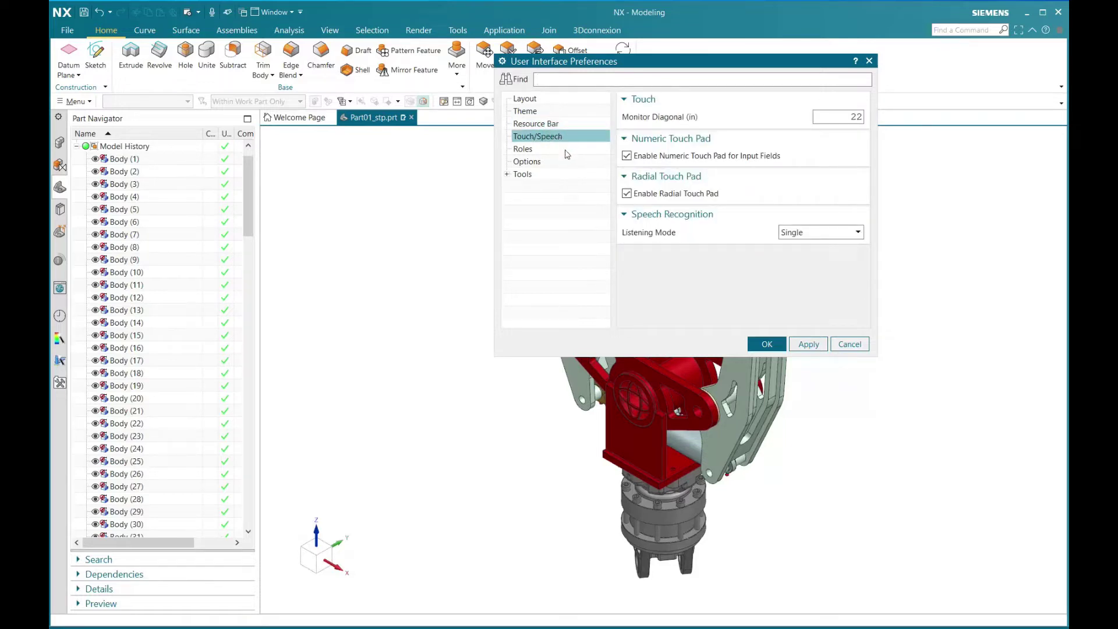
click(531, 150)
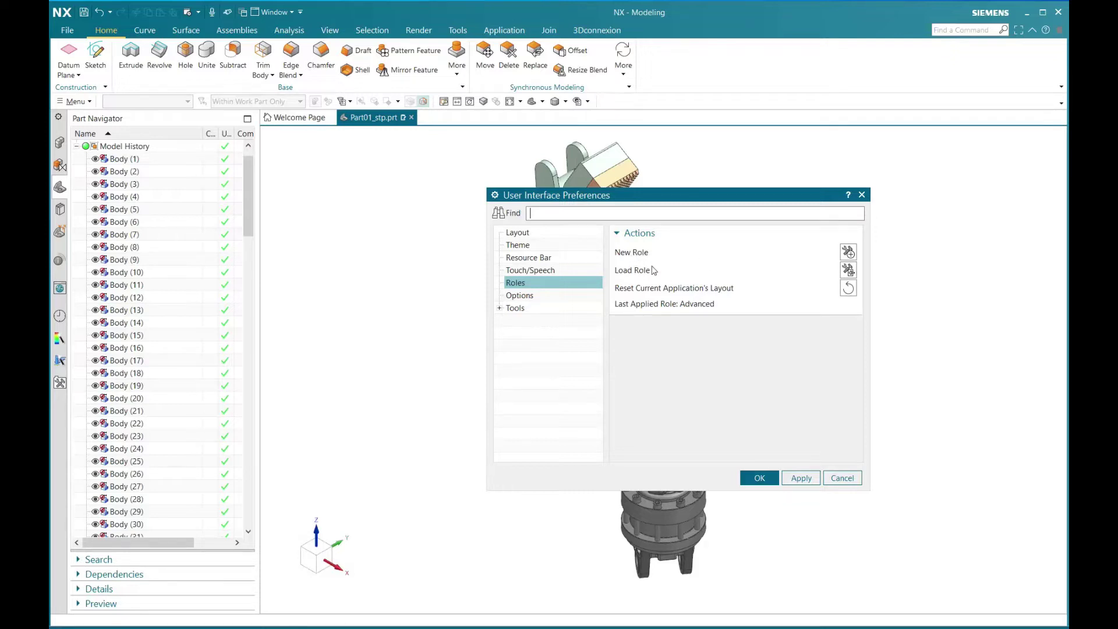
click(841, 477)
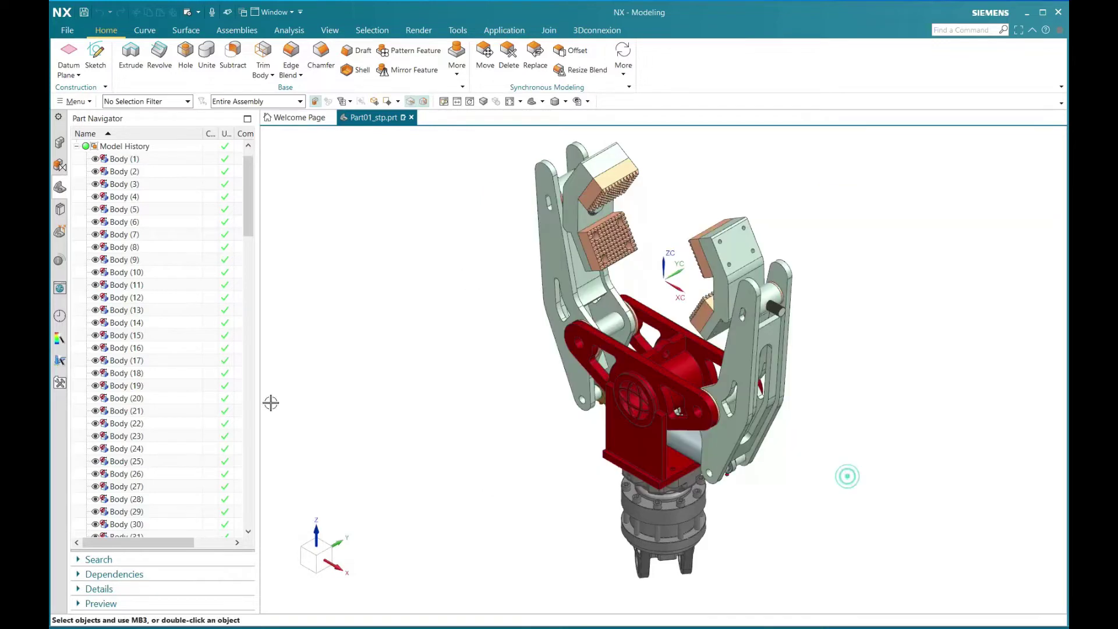
click(60, 382)
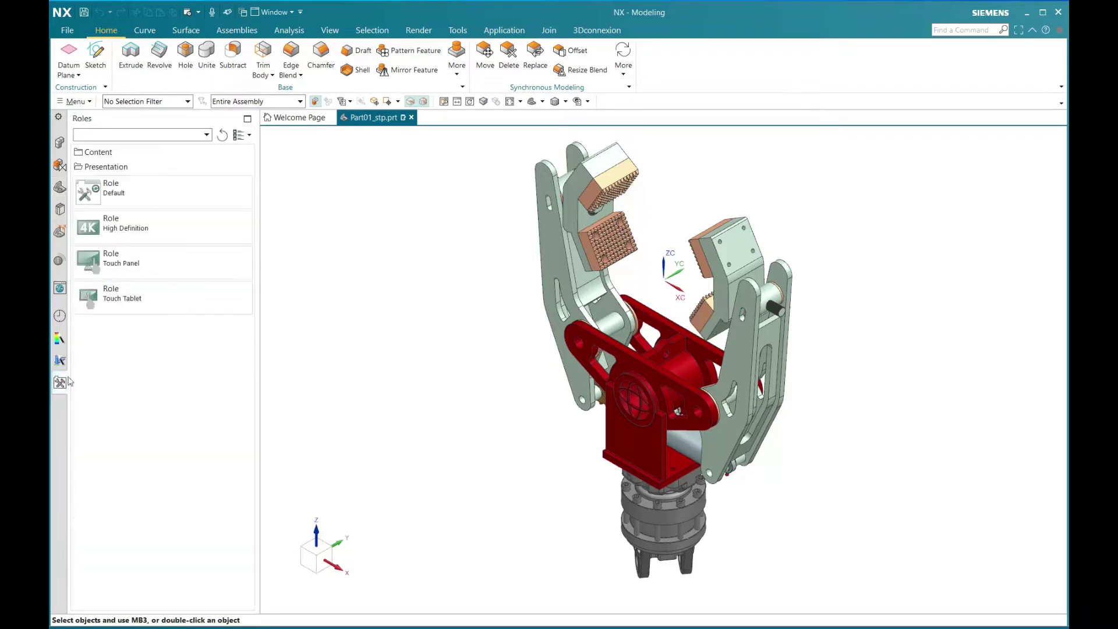
Load the Advanced role from the Content roles, accepting the overwrite of stored customizations.
click(110, 167)
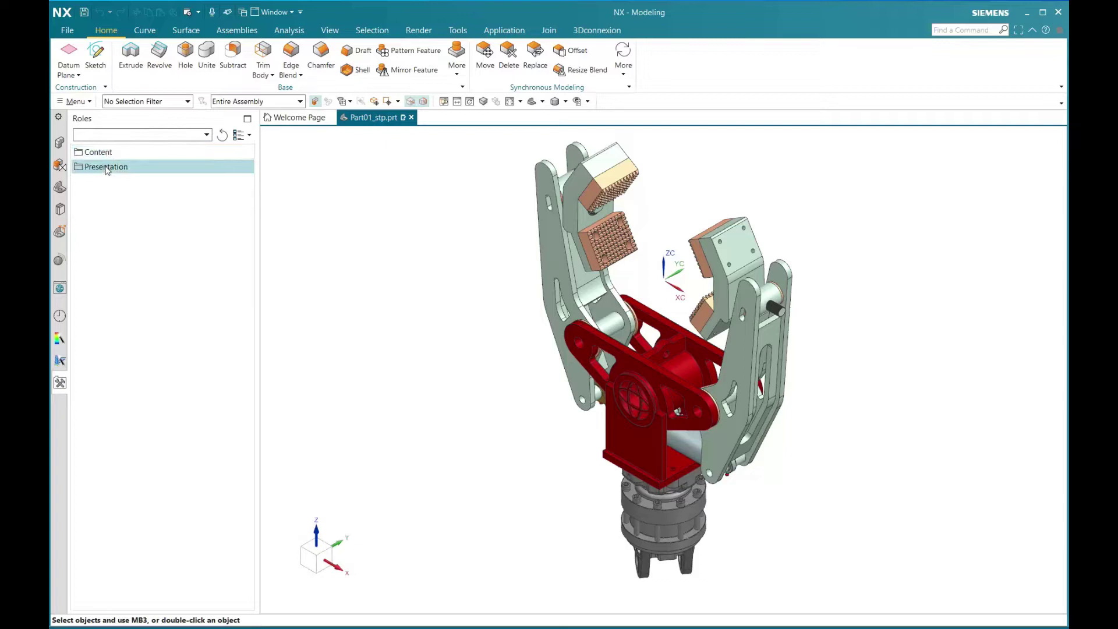
click(98, 153)
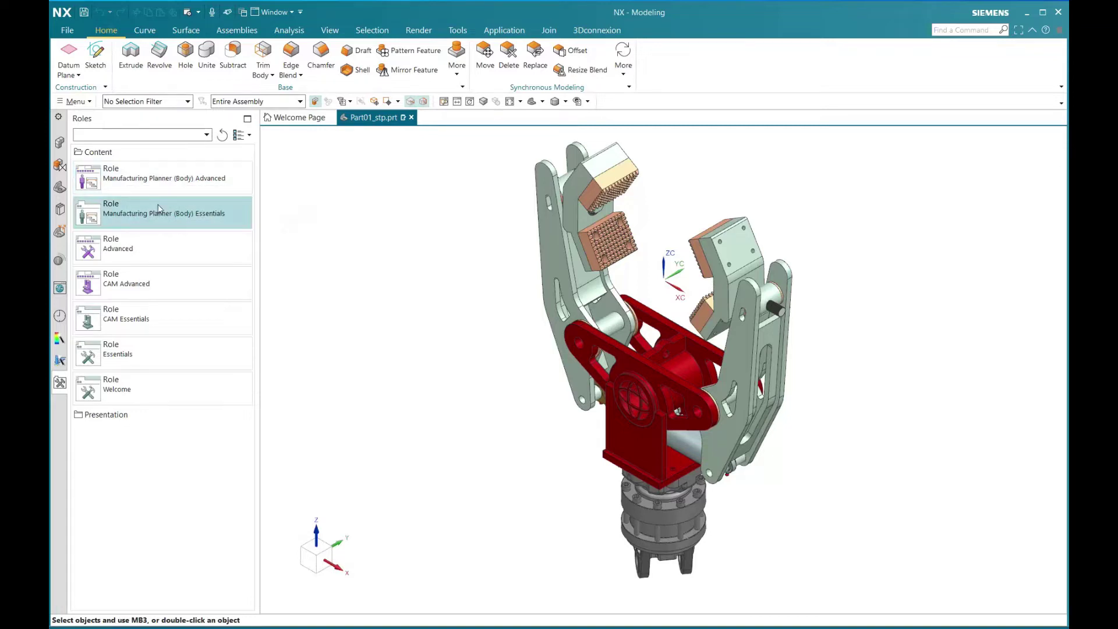
click(135, 247)
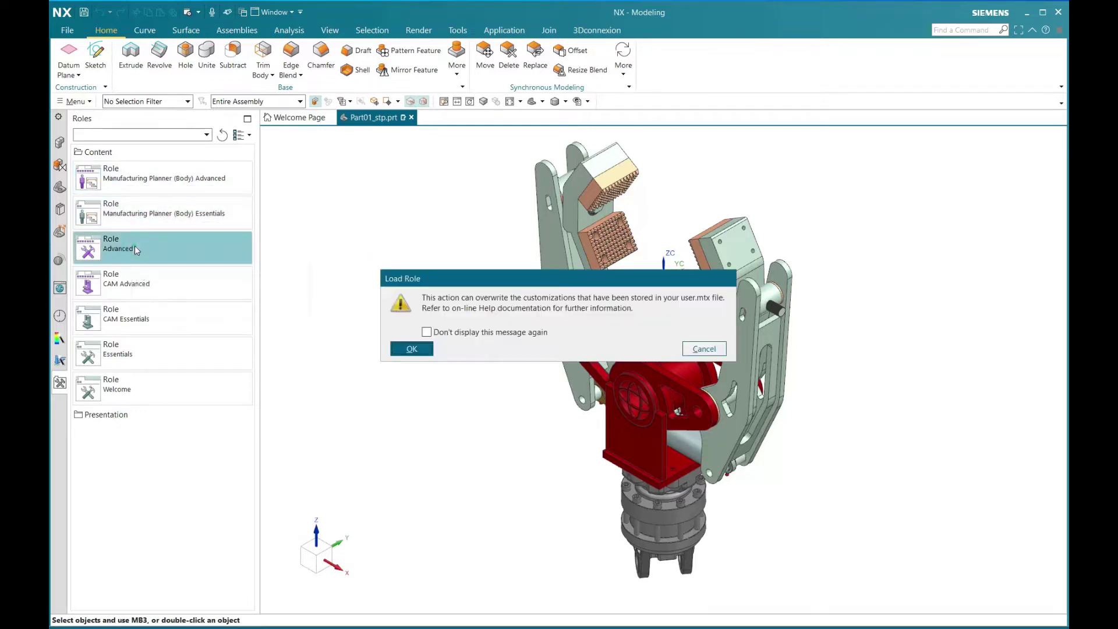
click(411, 349)
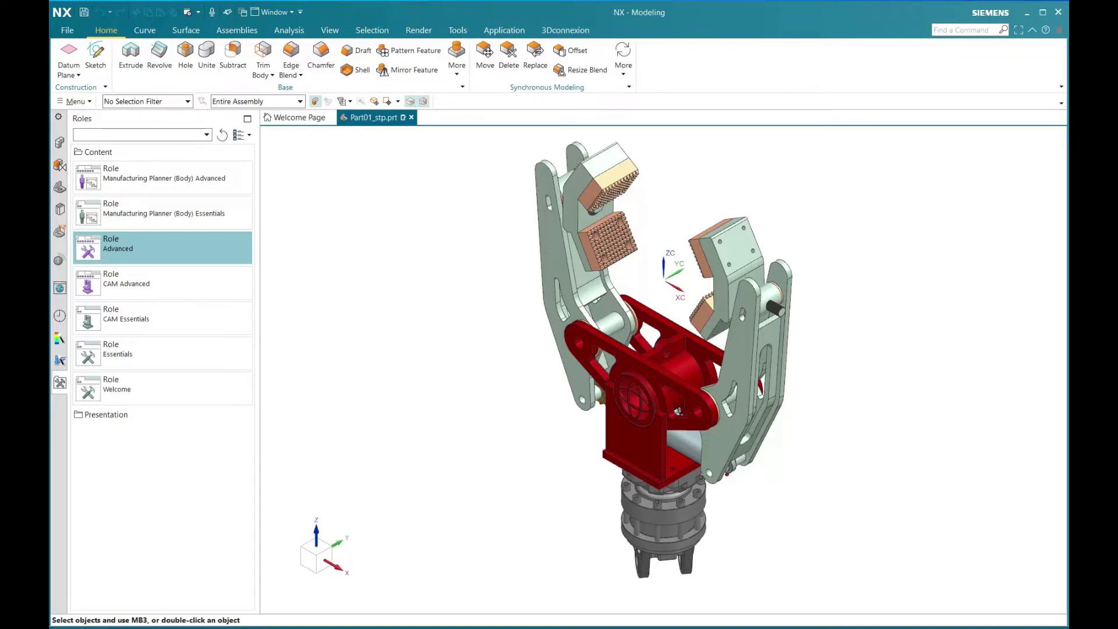
Examine the Roles actions in the User Interface Preferences, including the New Role and Load Role file dialogs, without creating or loading a role file.
click(67, 31)
click(89, 114)
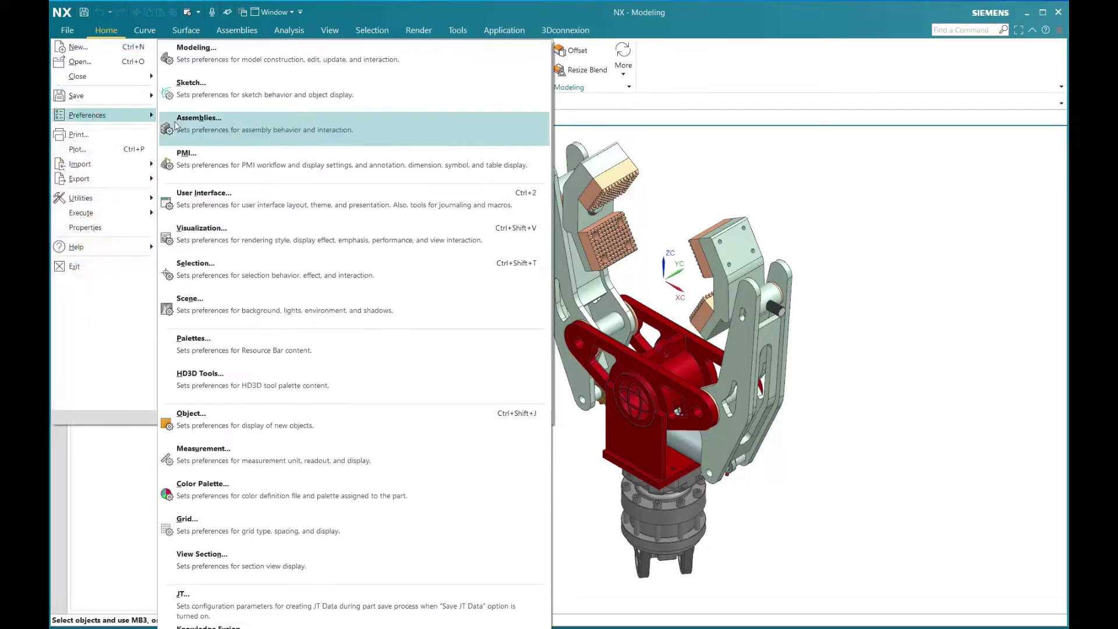
click(277, 205)
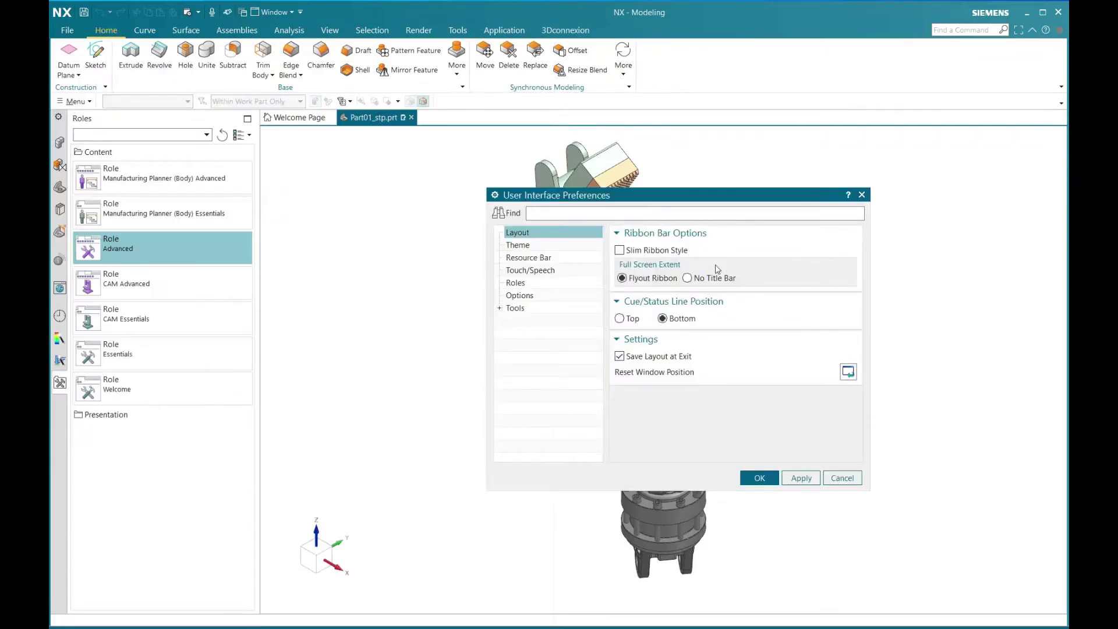
click(523, 283)
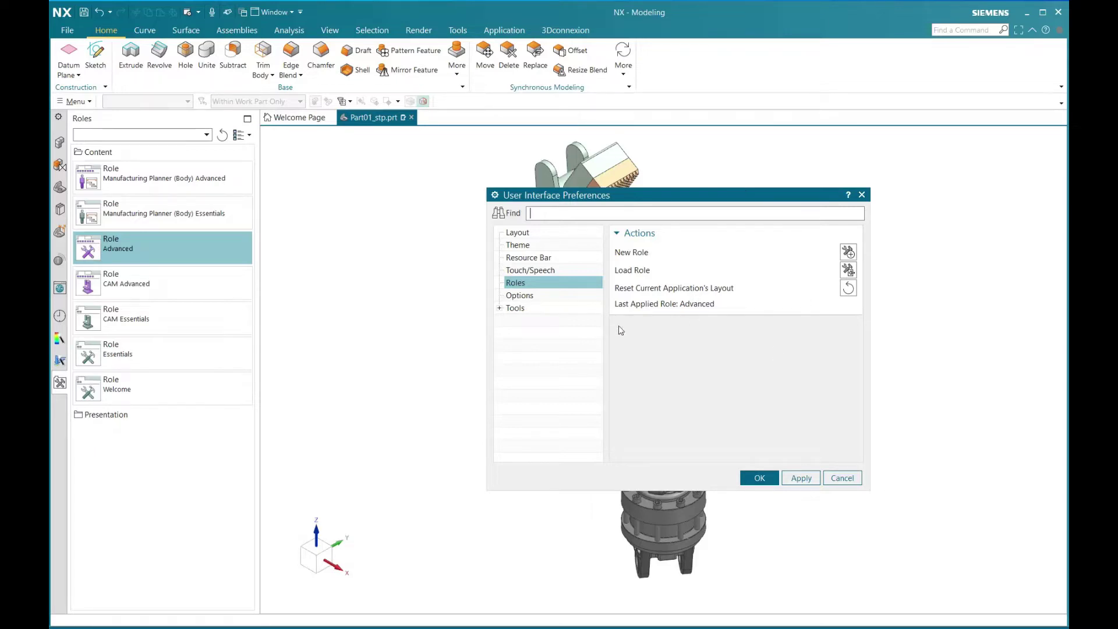
click(848, 251)
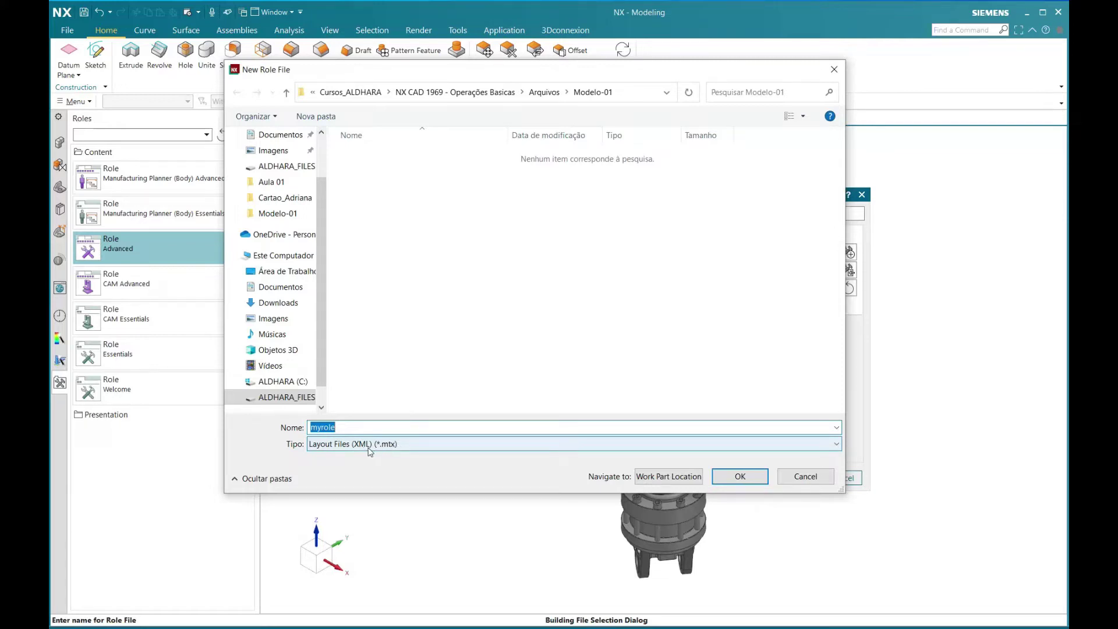
click(806, 476)
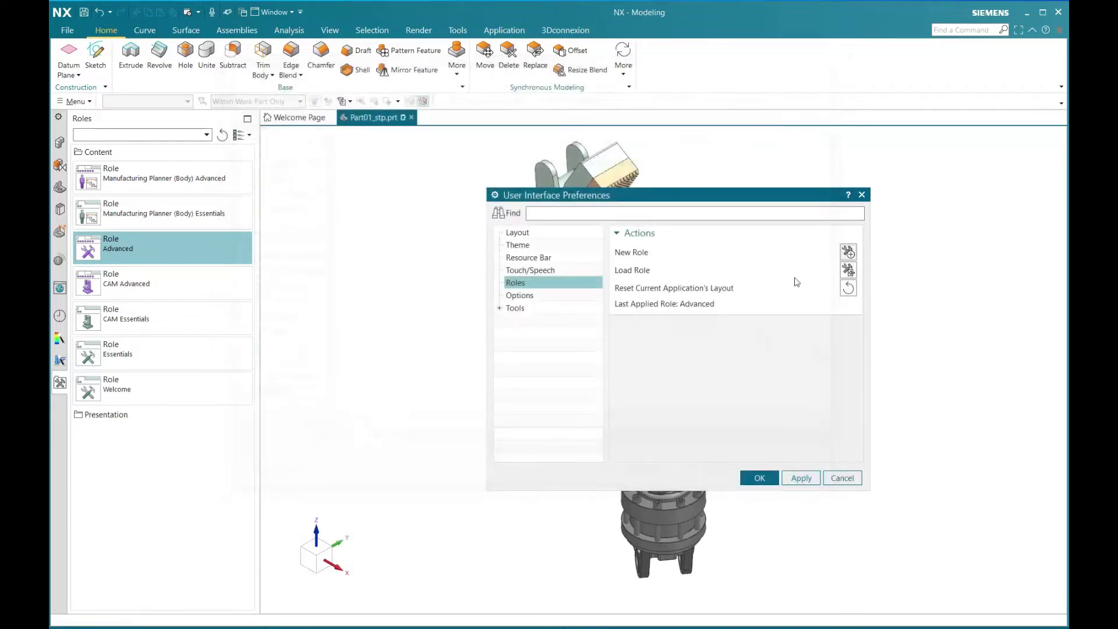
click(848, 269)
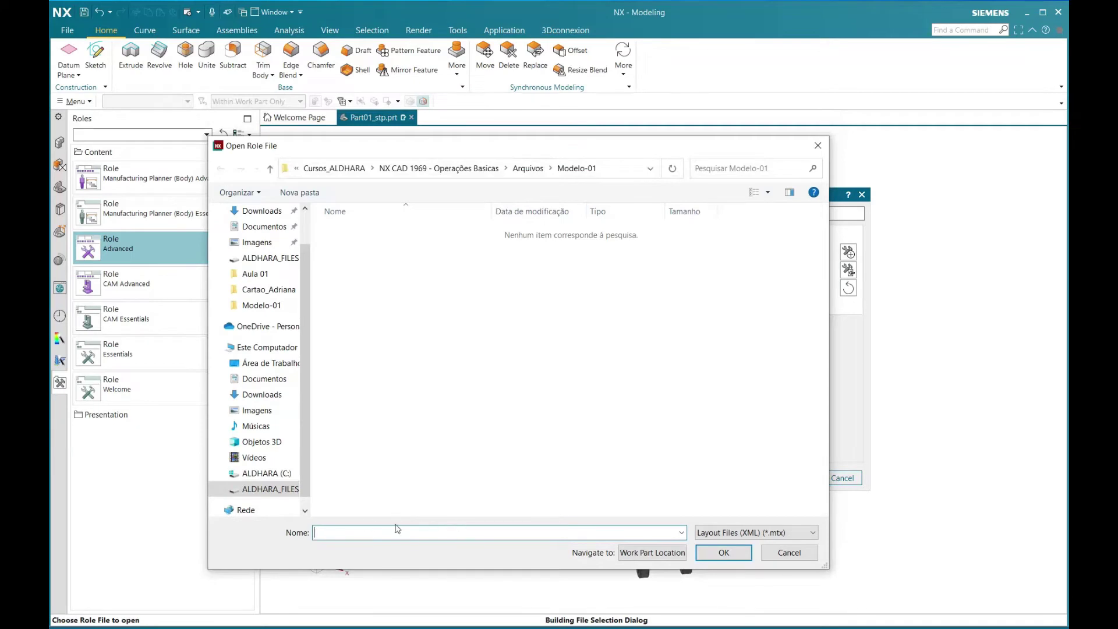
click(792, 557)
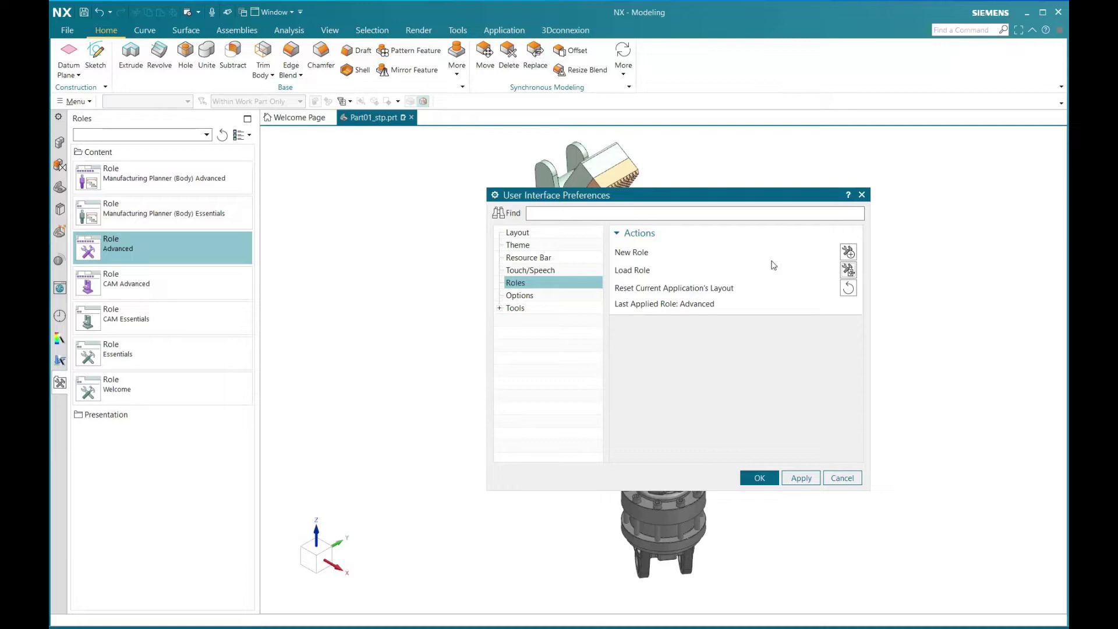
Review the Options, Journal, Macro and User Tools settings in an enlarged User Interface Preferences dialog, and close it without changes.
click(524, 298)
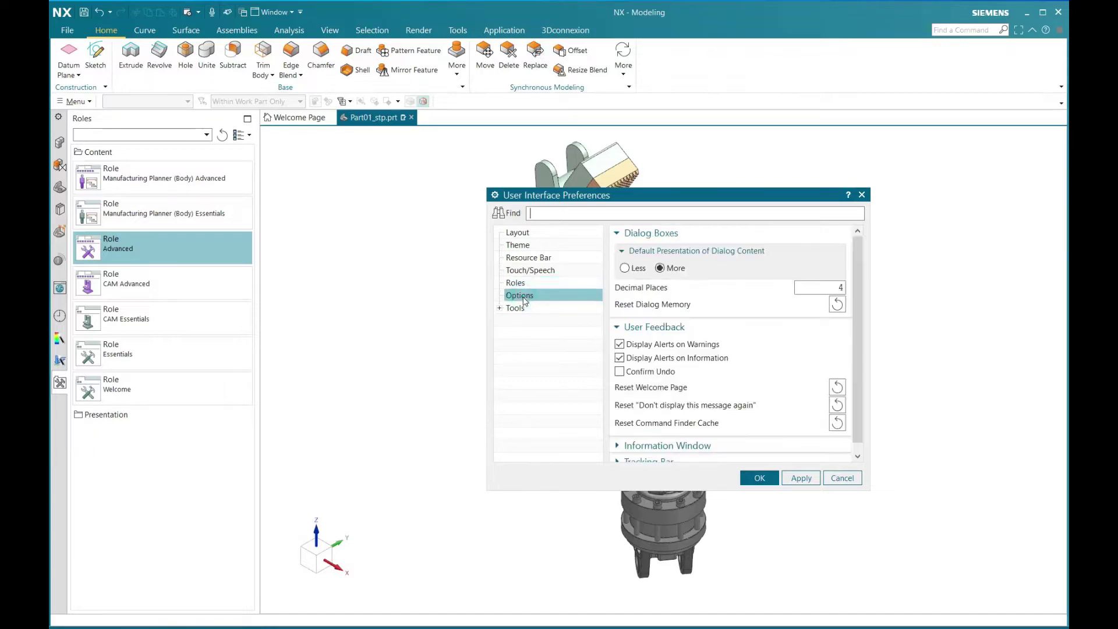
drag(868, 490, 941, 570)
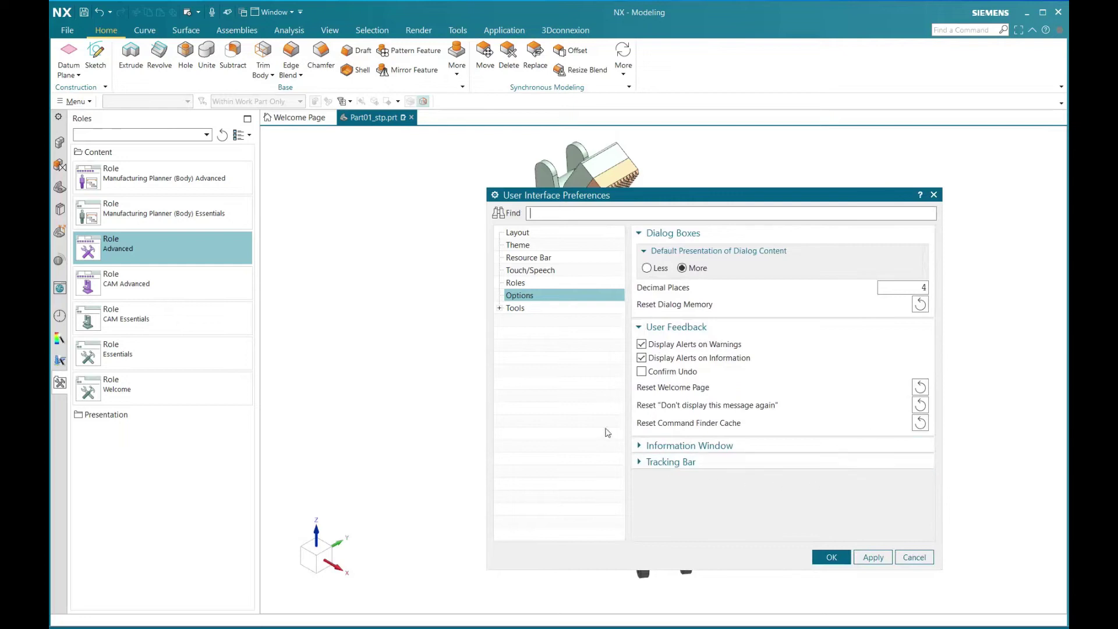
click(500, 308)
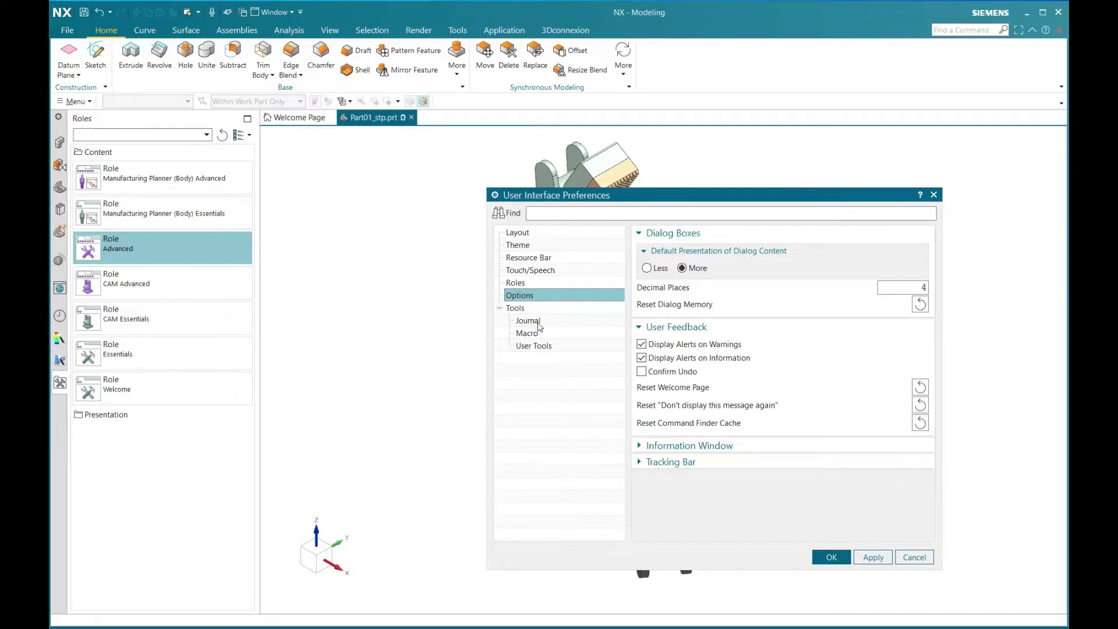
click(531, 321)
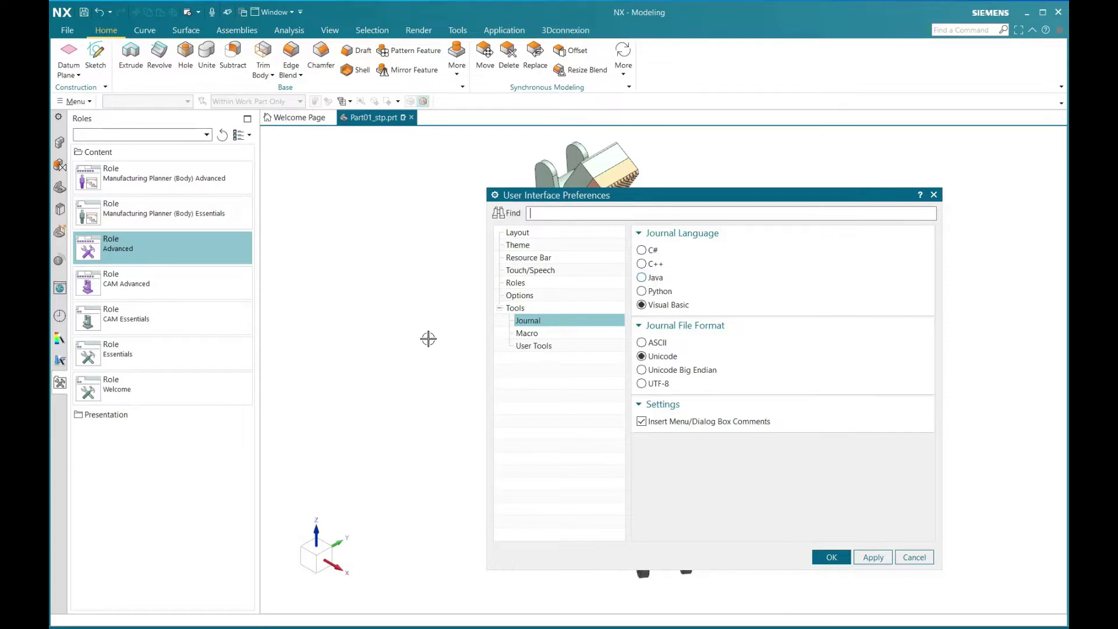
click(525, 333)
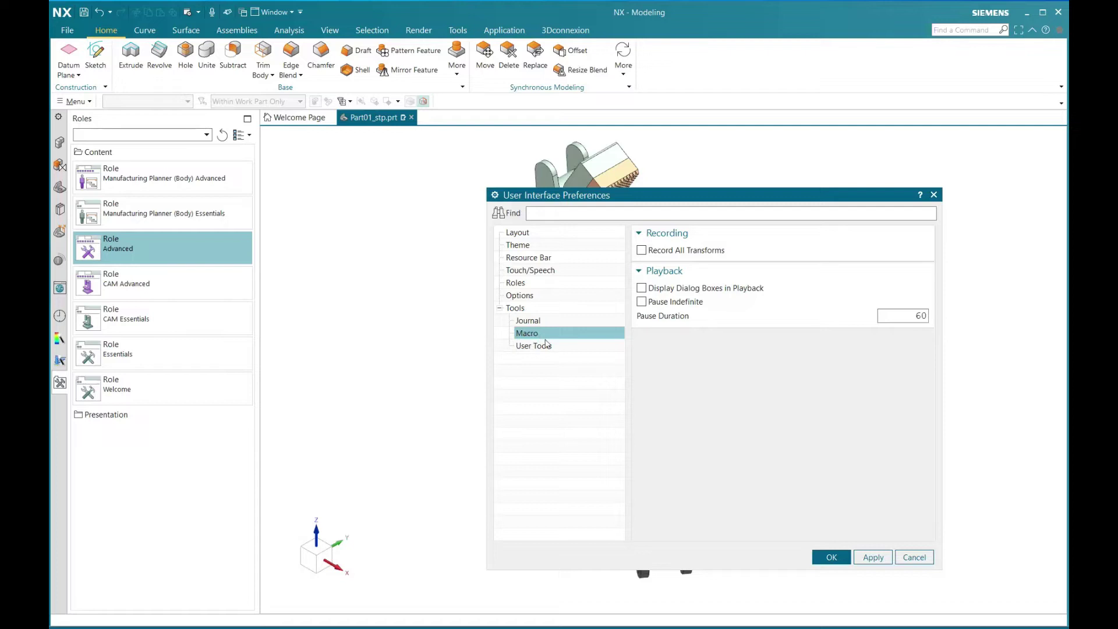
click(538, 347)
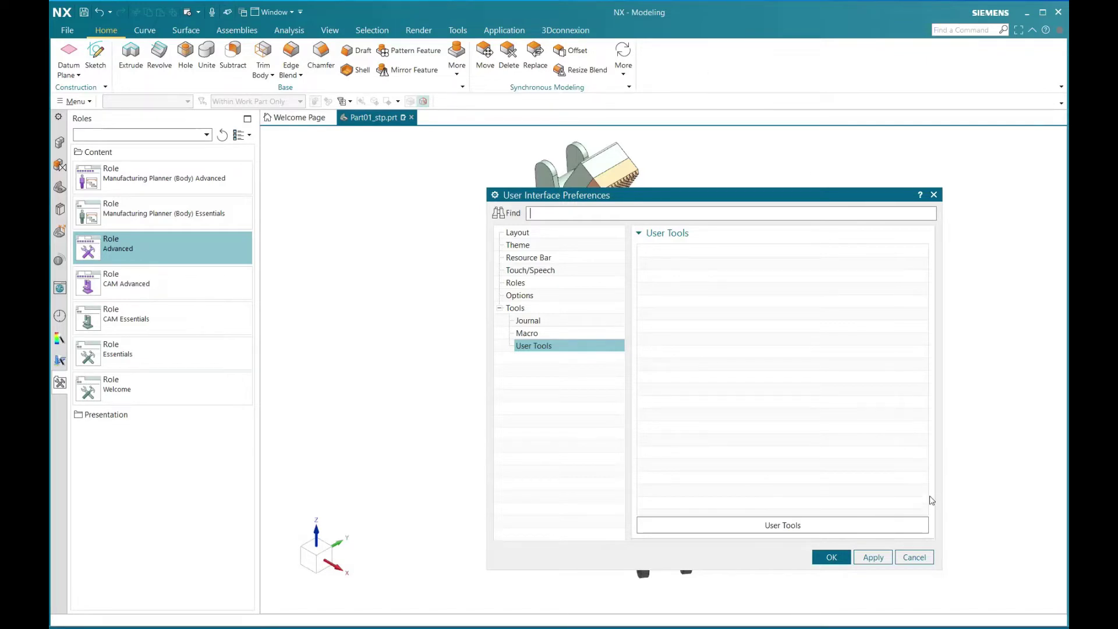
click(914, 557)
In the Object Preferences, try bright green as the color for new Solid Body objects, keeping translucency at 0.
click(67, 29)
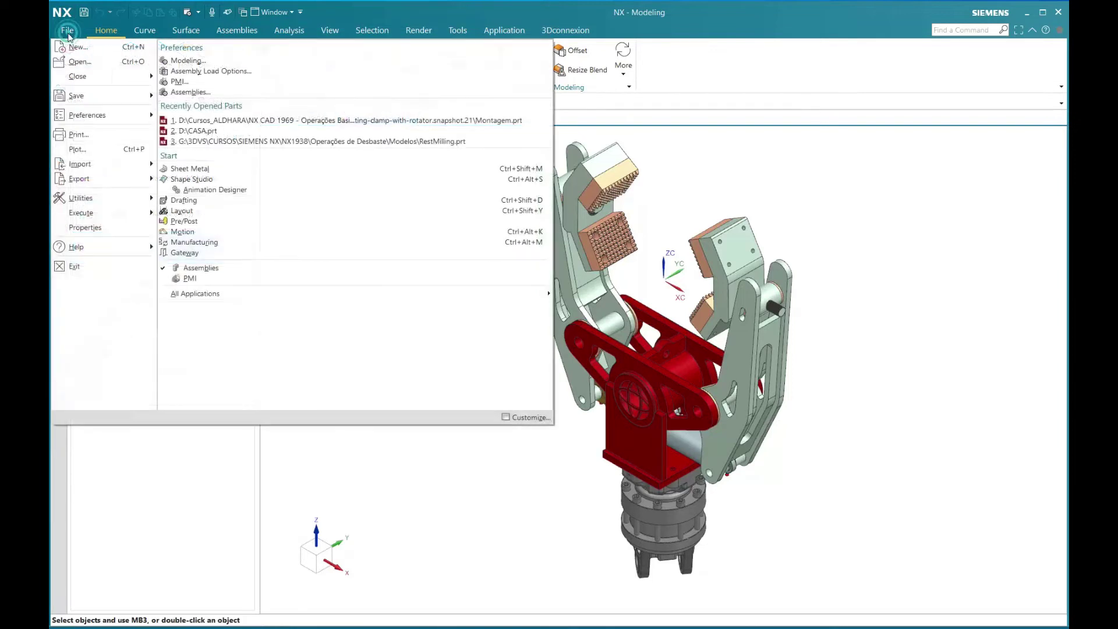
click(111, 121)
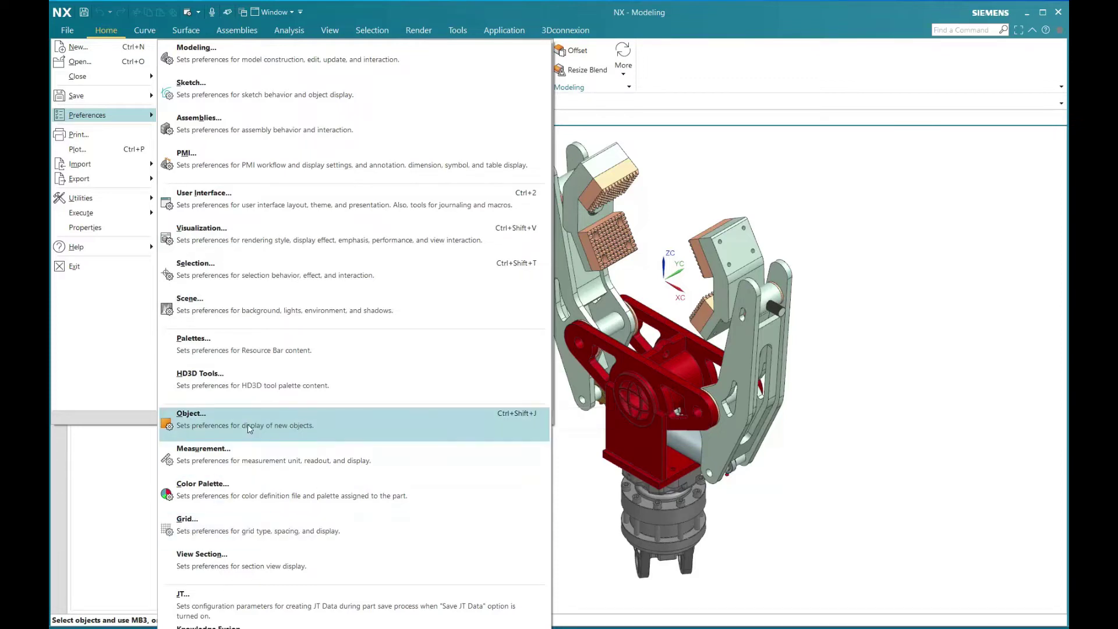
click(192, 420)
drag(585, 198, 415, 50)
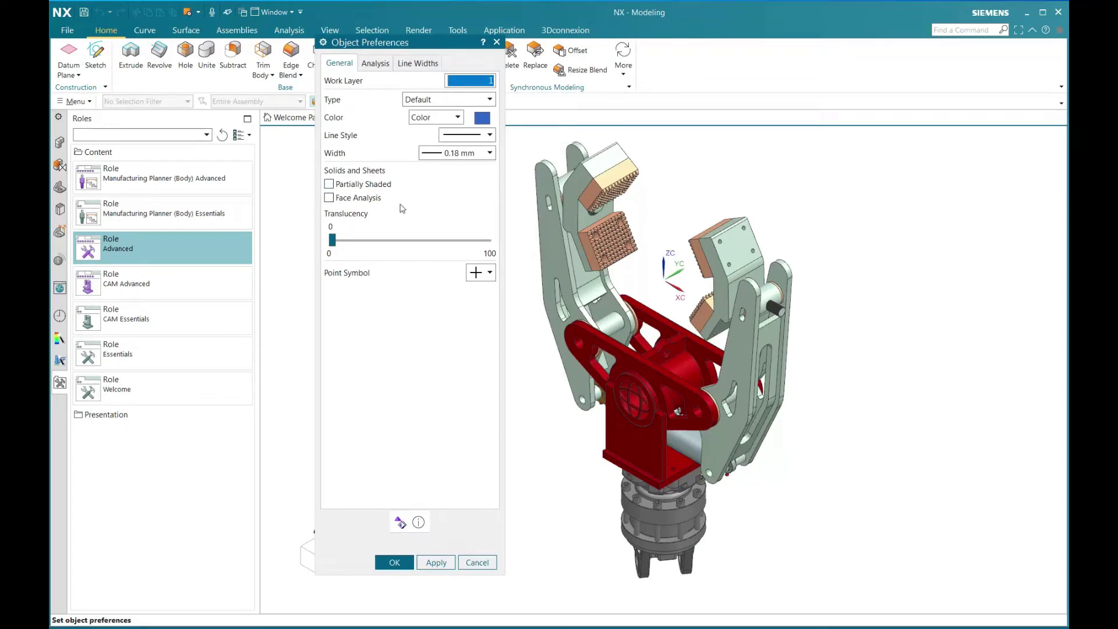
click(423, 100)
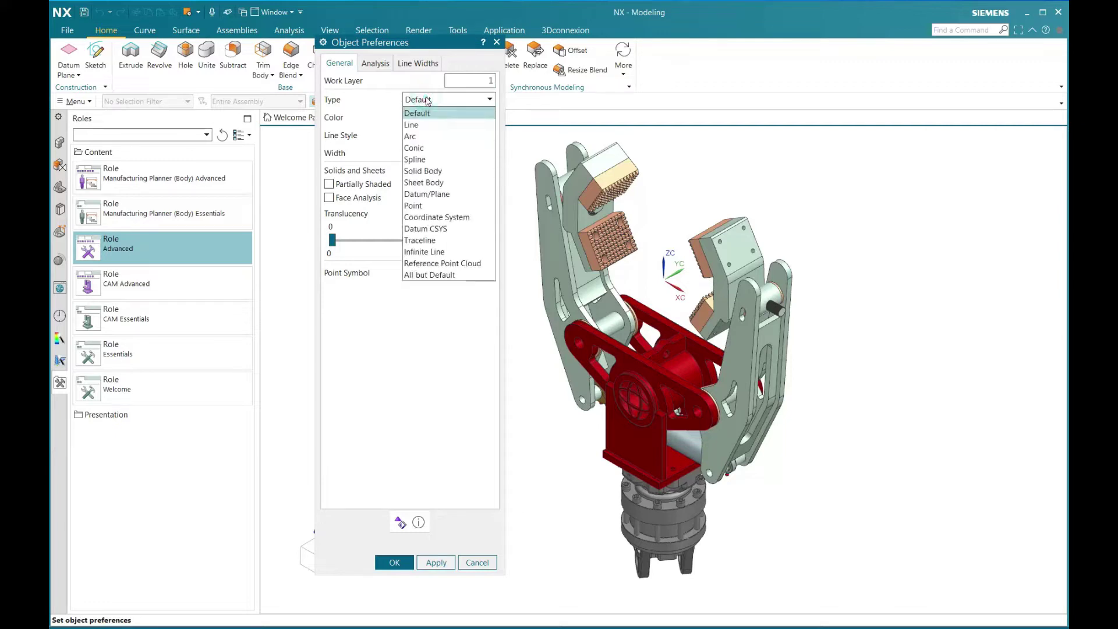
click(440, 171)
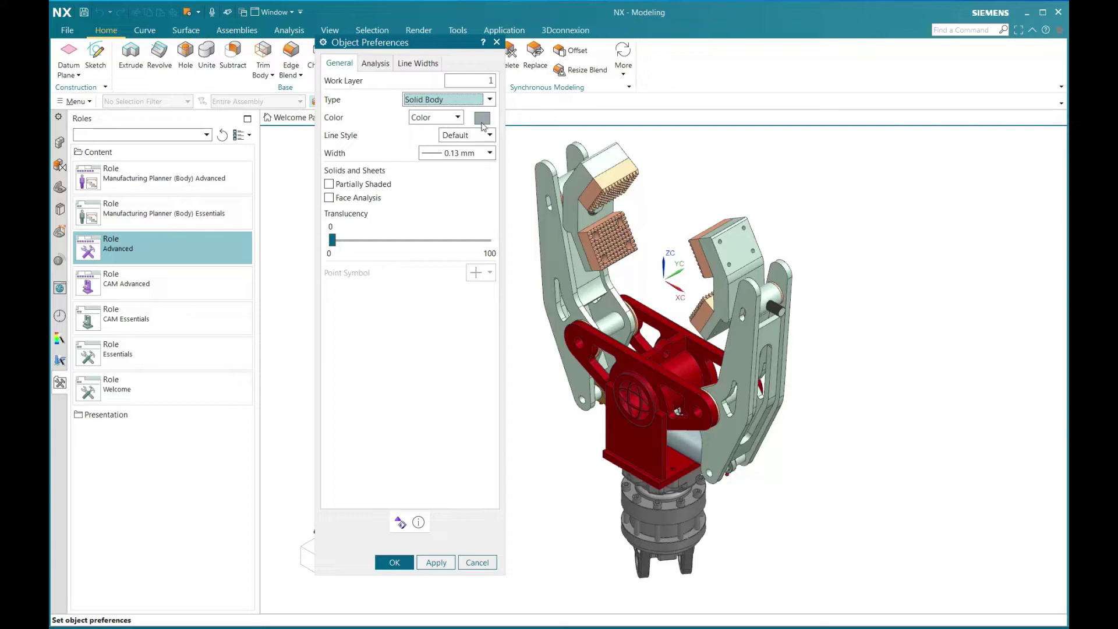
click(482, 120)
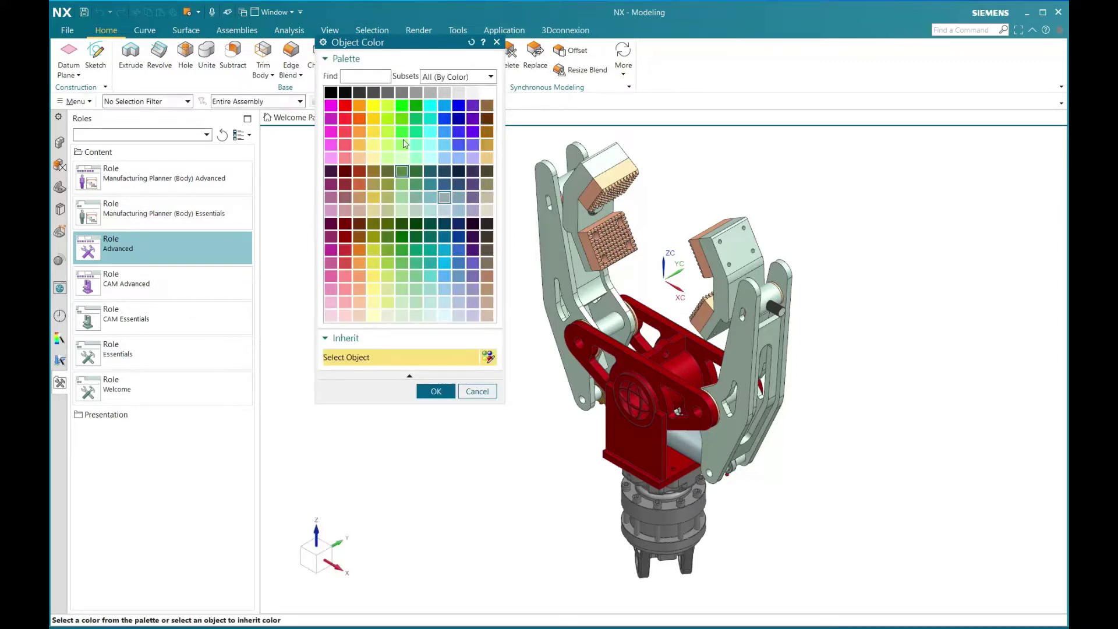
click(416, 106)
click(435, 390)
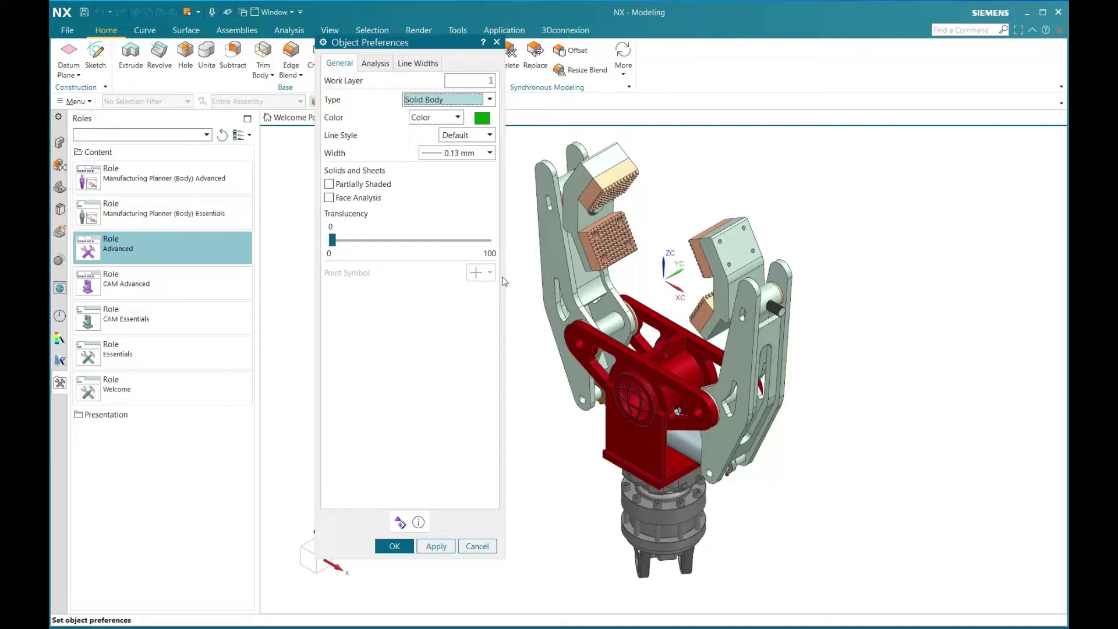
drag(332, 240, 313, 241)
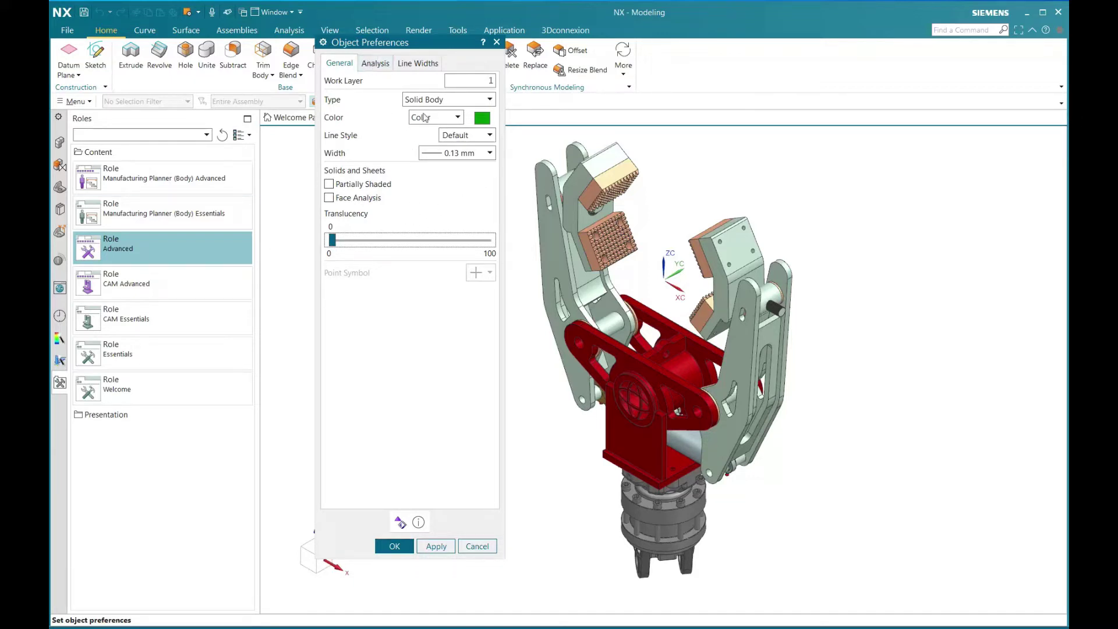
Try magenta as the color for new Line objects in the Object Preferences.
click(433, 100)
click(436, 124)
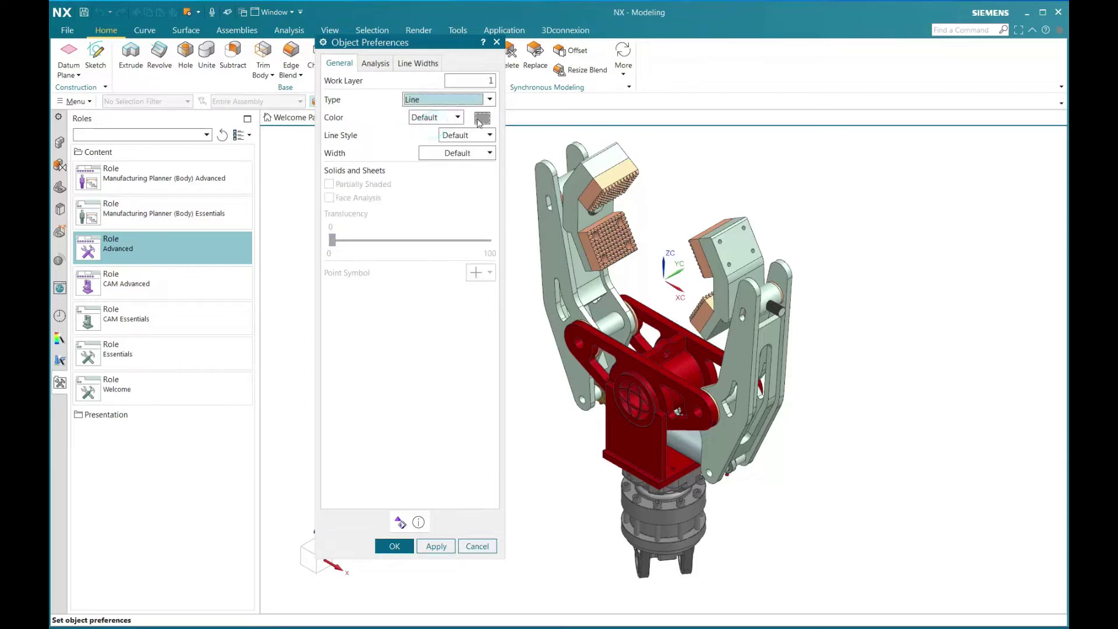
click(440, 118)
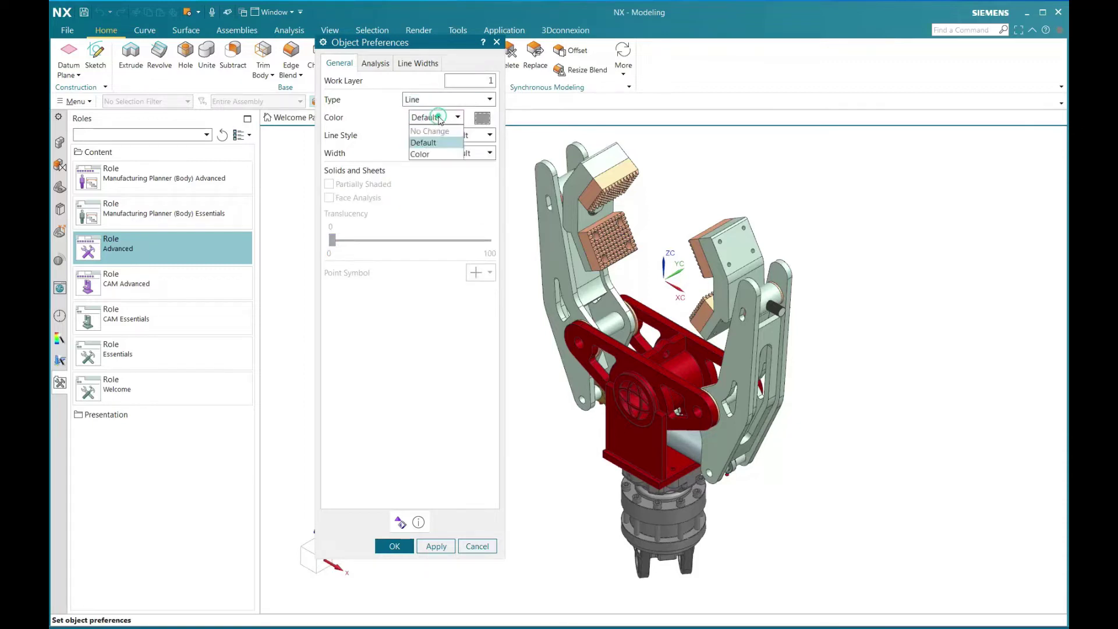
click(438, 145)
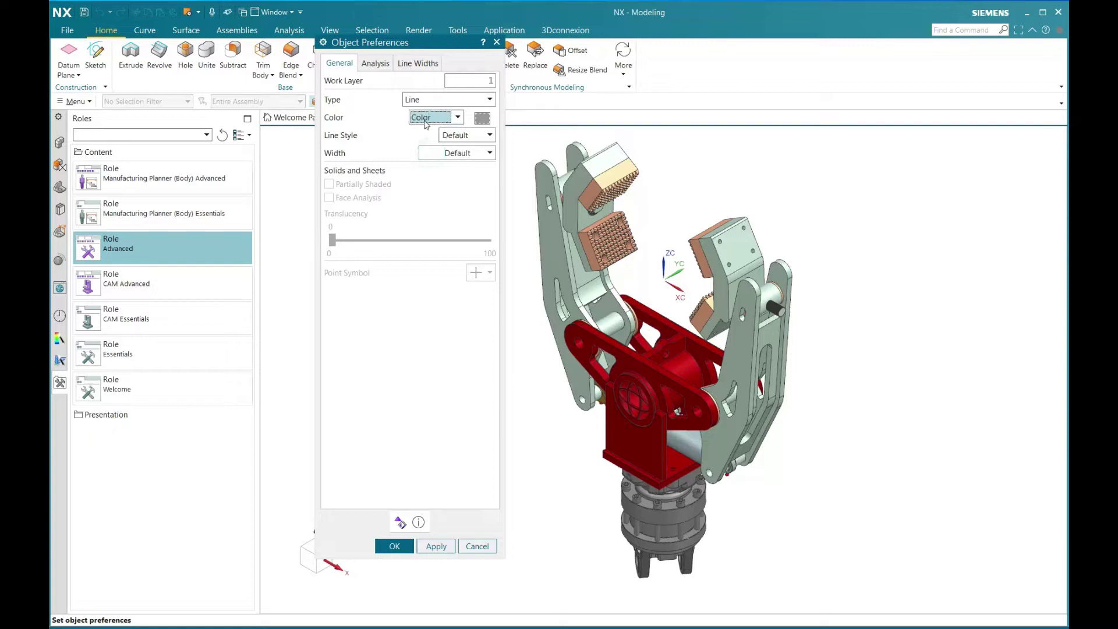
click(482, 118)
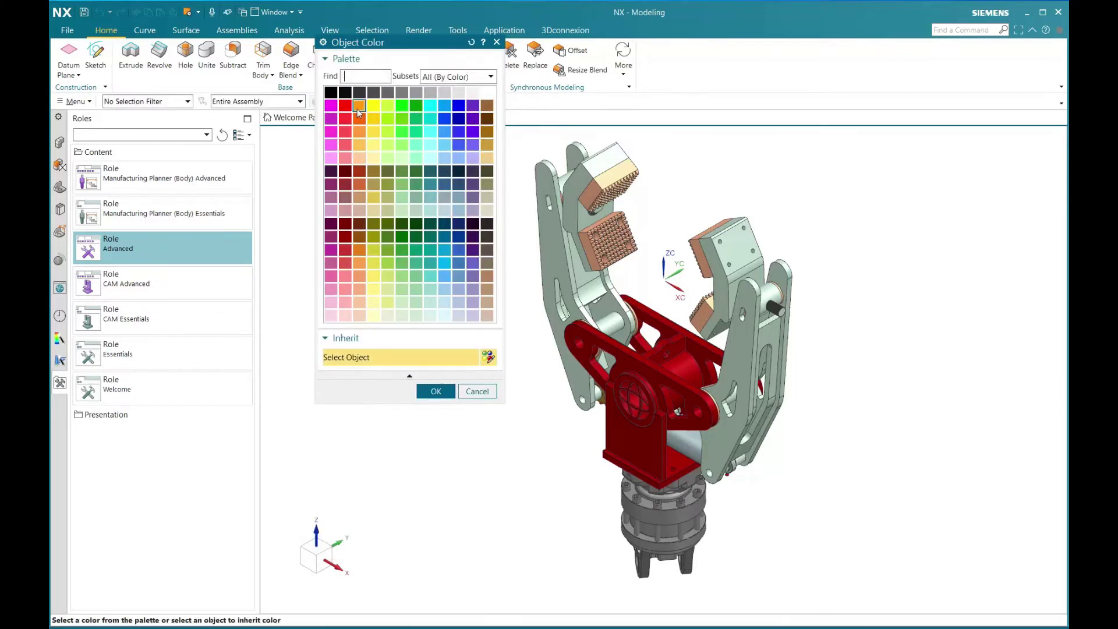
click(331, 105)
click(431, 394)
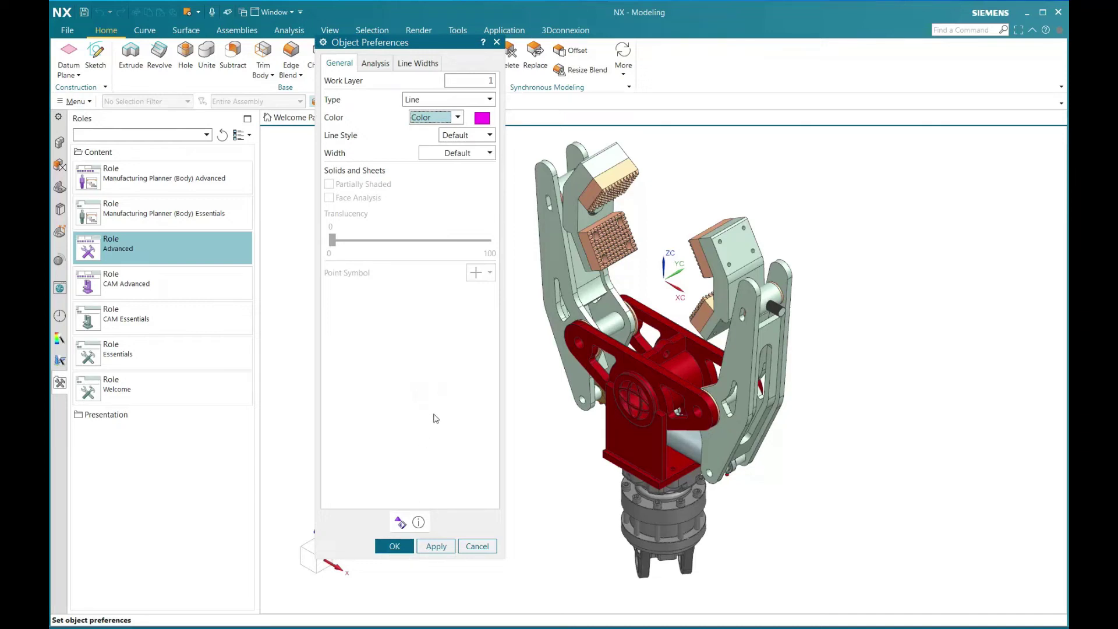
Try light blue as the color for new Arc objects and discard all the Object Preferences changes.
click(437, 100)
click(424, 142)
click(427, 100)
click(424, 132)
click(443, 117)
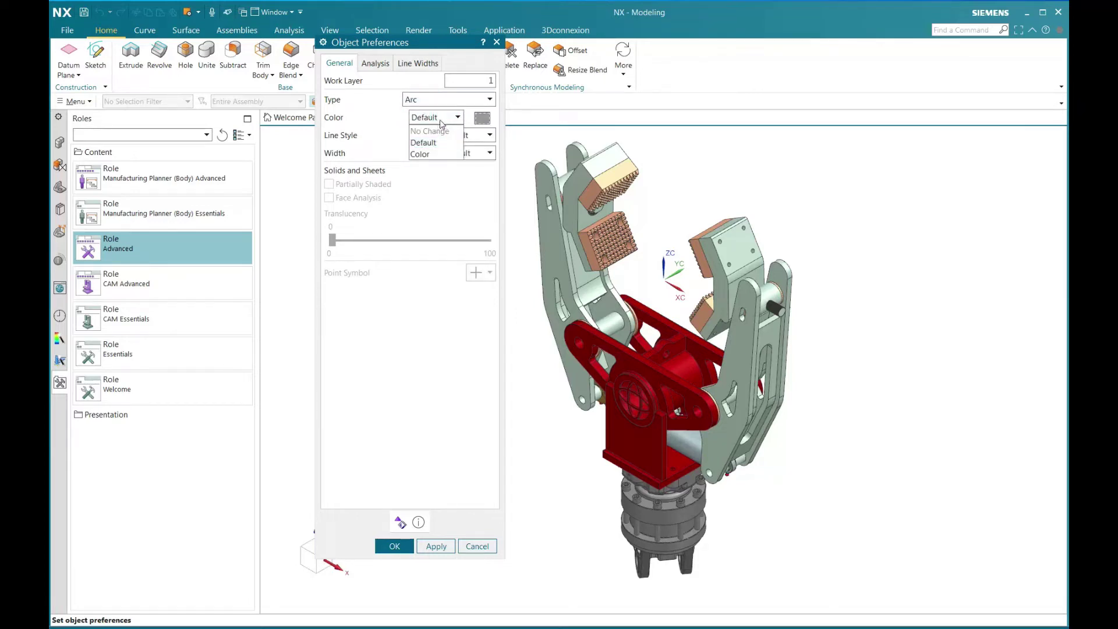
click(420, 154)
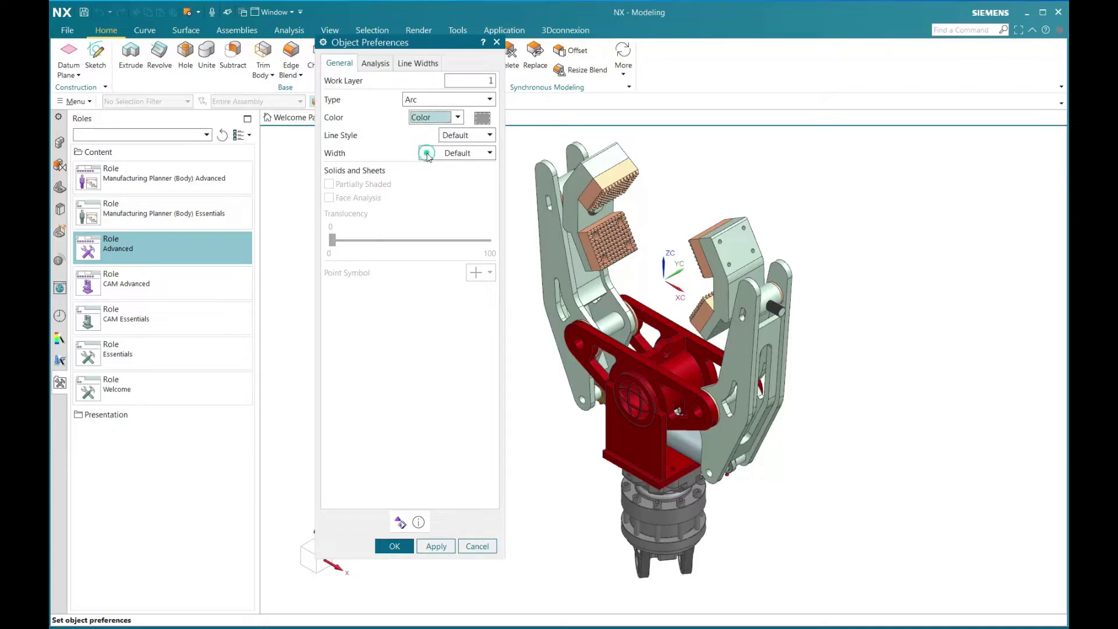
click(482, 118)
click(444, 105)
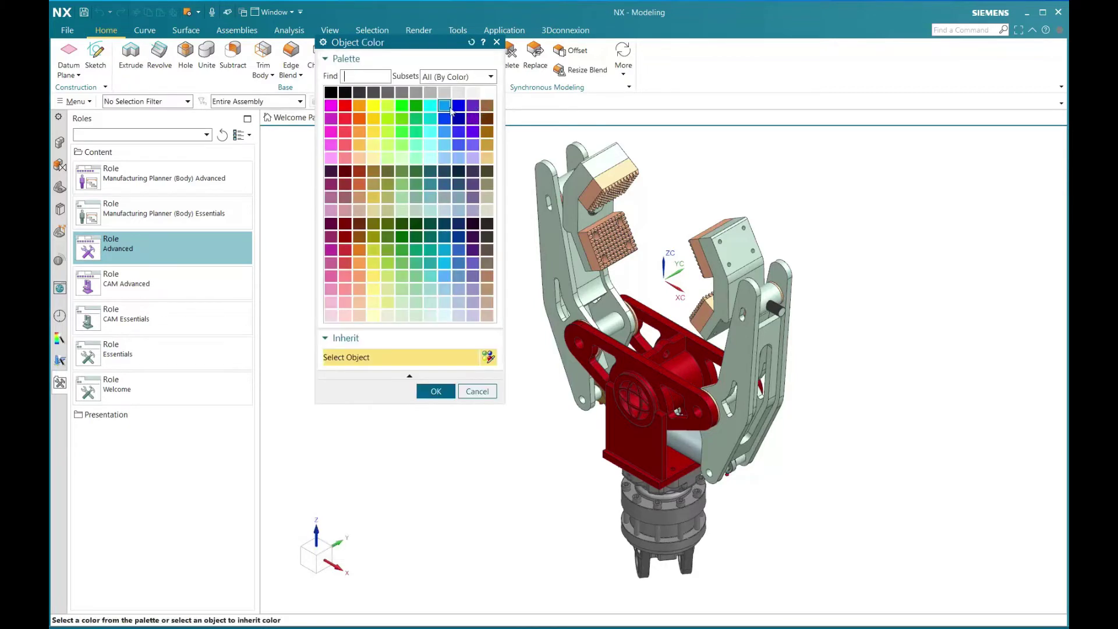
click(436, 392)
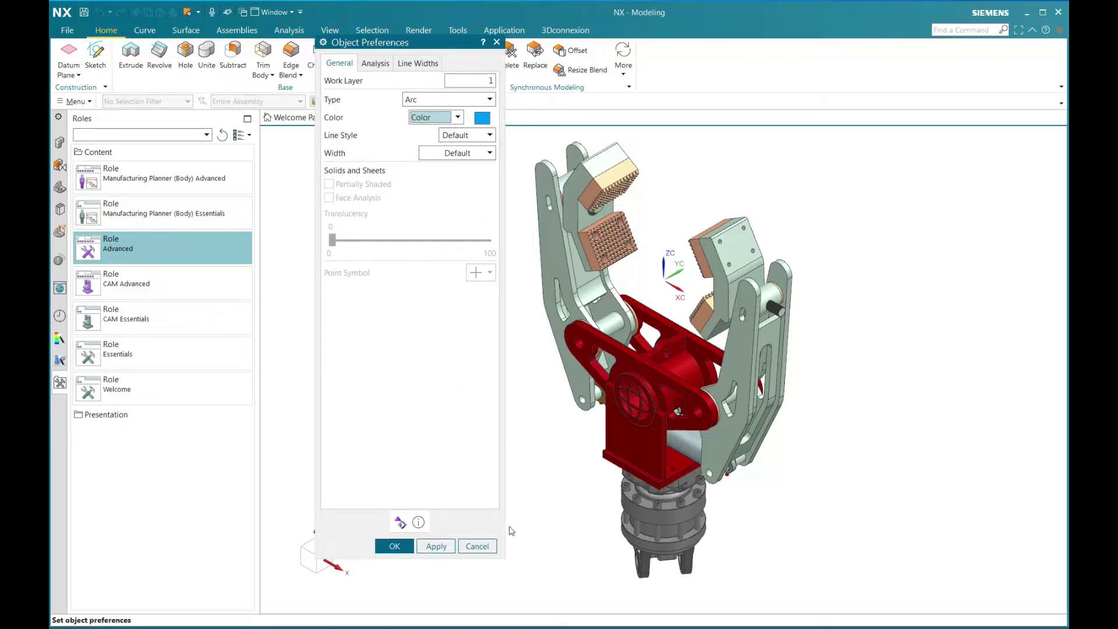
click(477, 546)
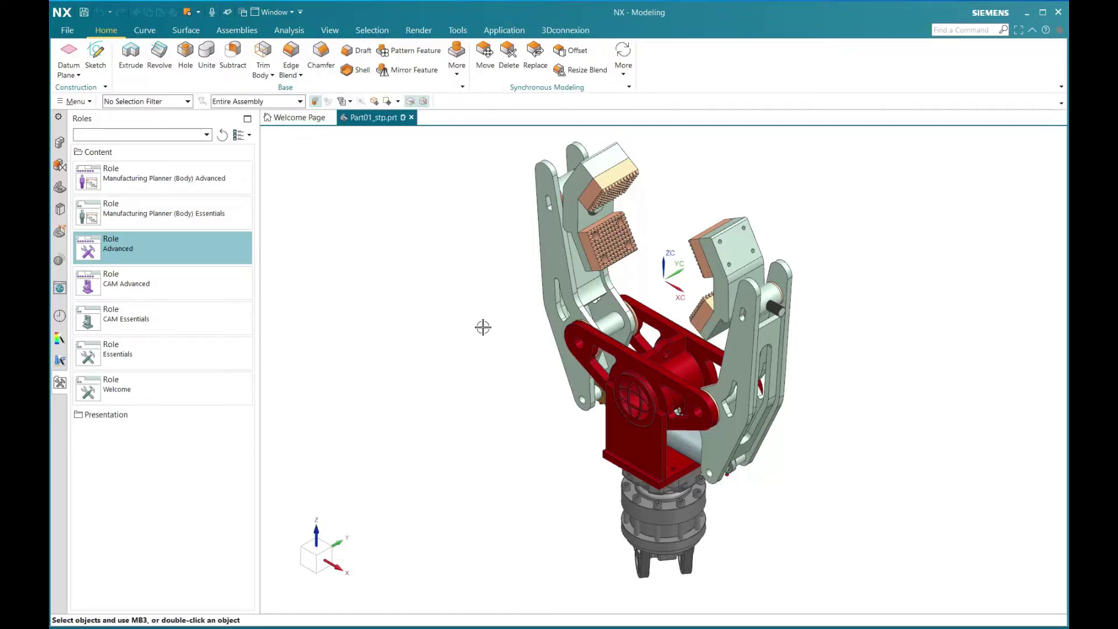
Browse the file export formats, from Part and Parasolid through to STEP and AutoCAD DXF/DWG.
click(67, 31)
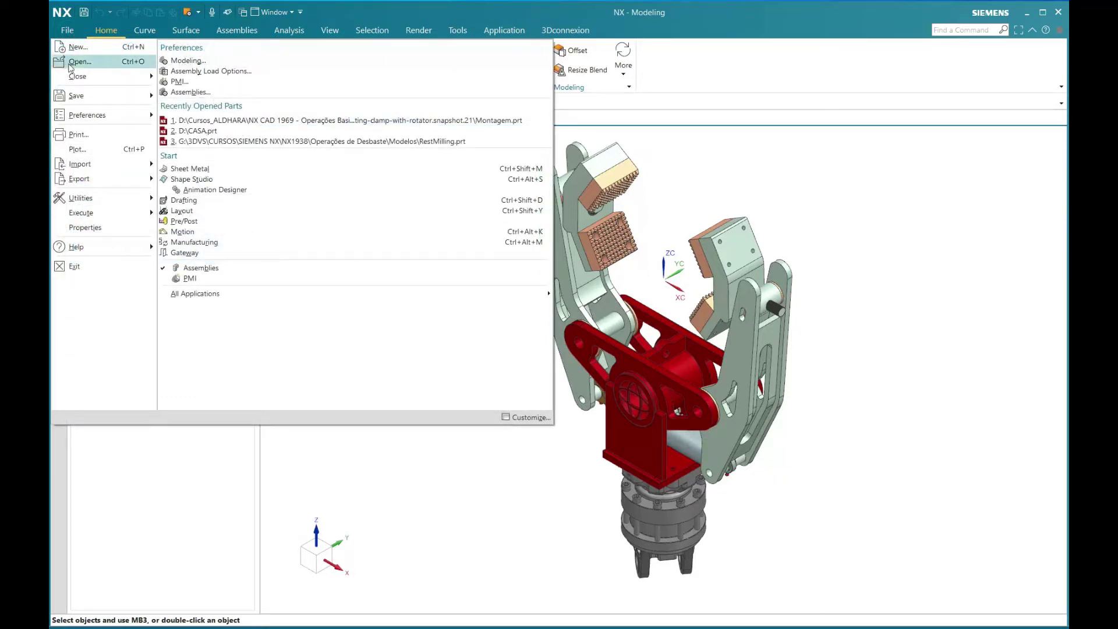
mouse_move(89, 117)
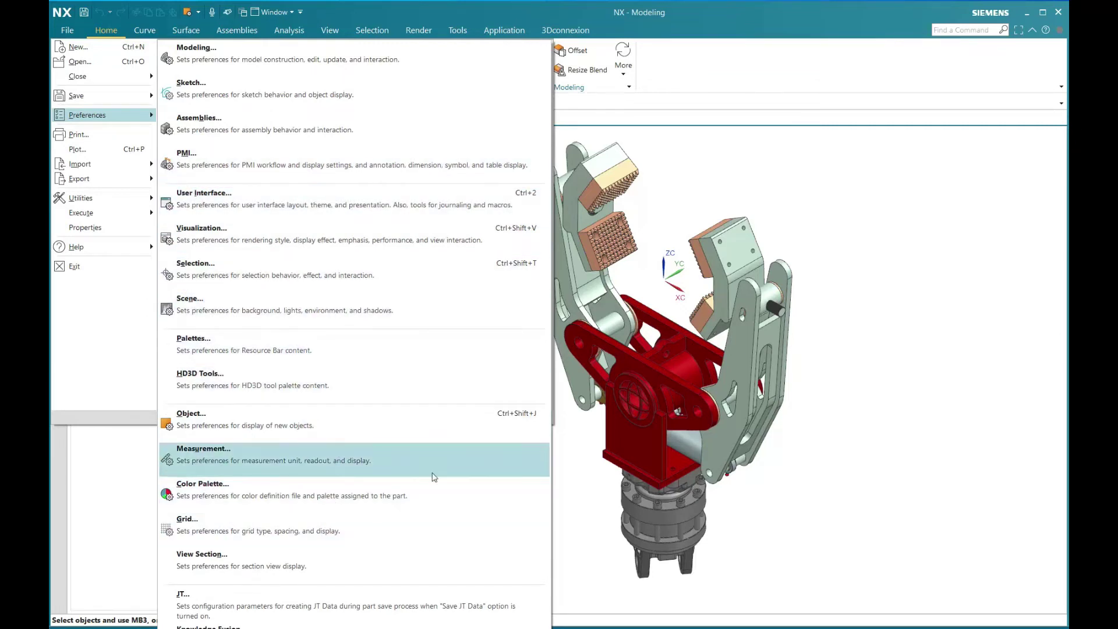
mouse_move(106, 120)
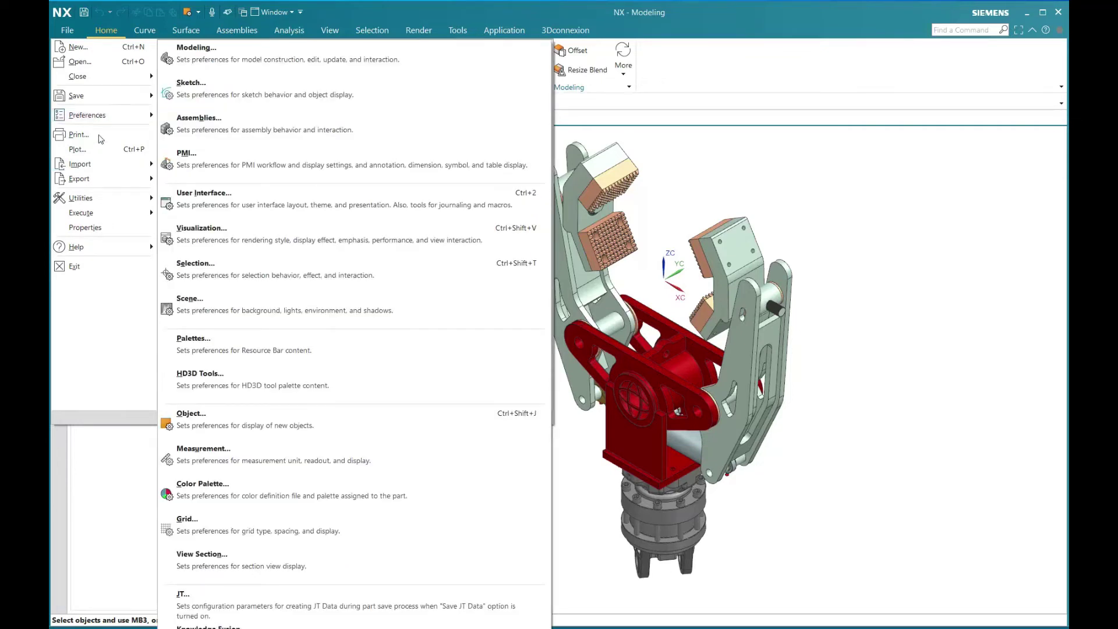
mouse_move(96, 169)
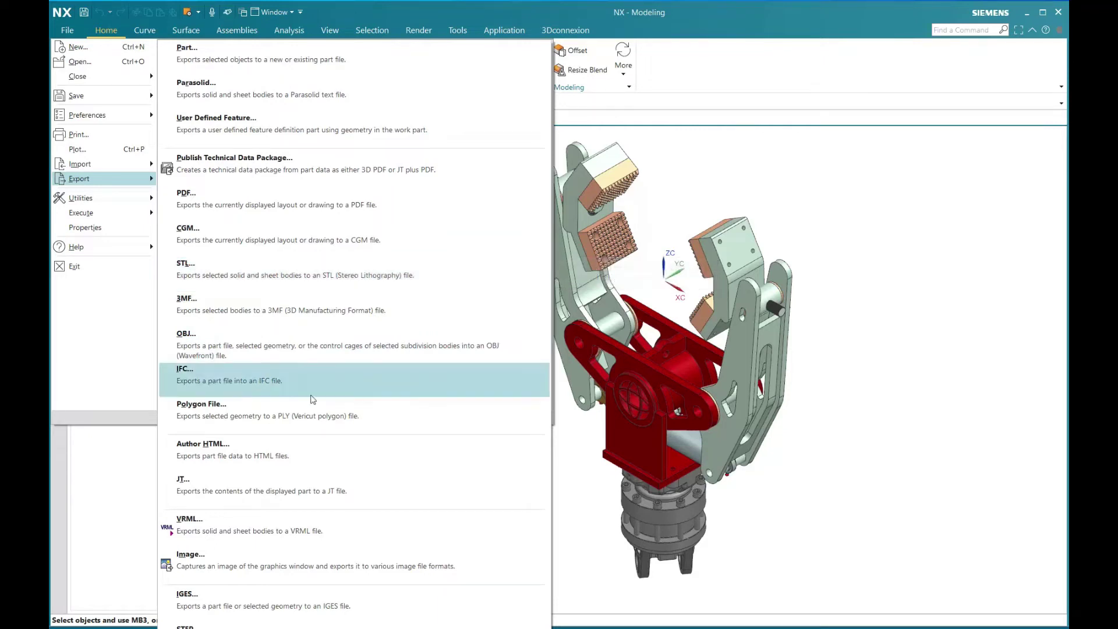
scroll(300, 439, down, 1)
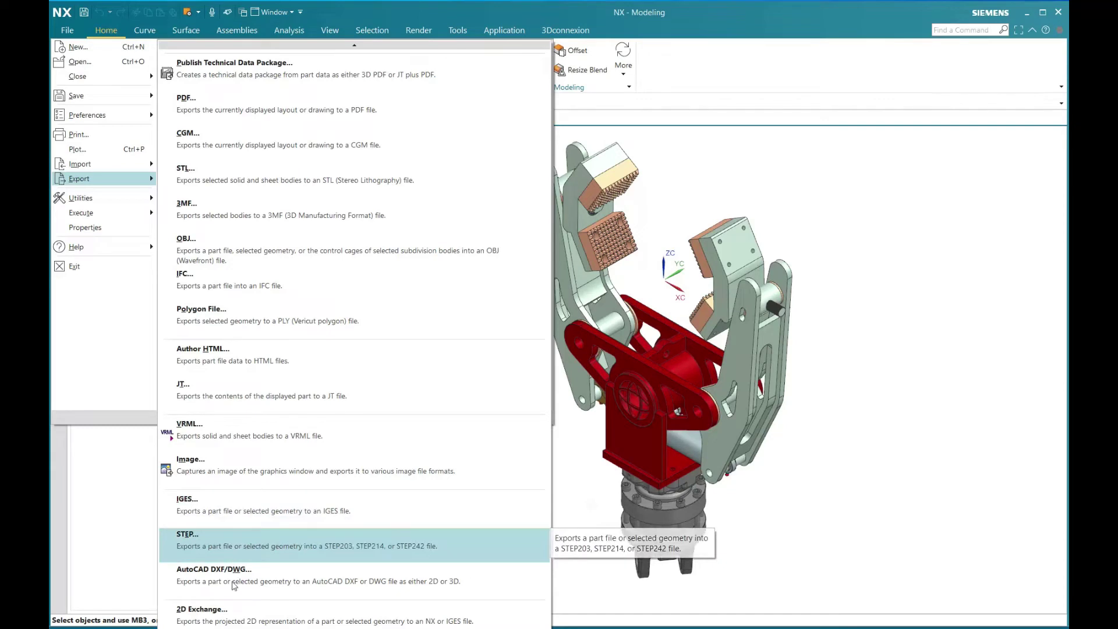
scroll(226, 559, down, 1)
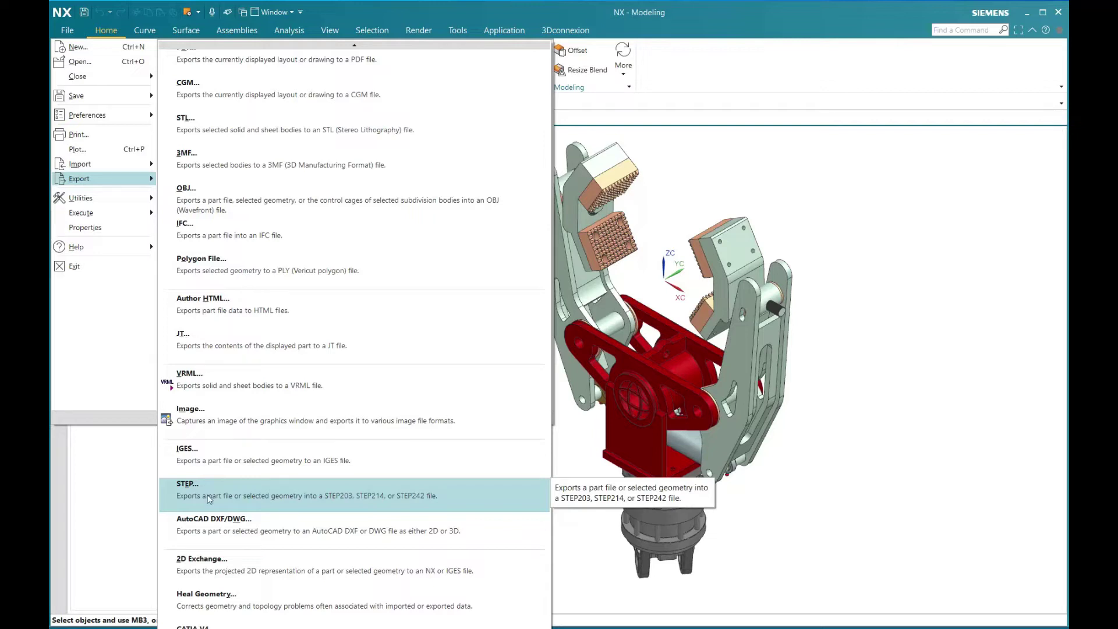
scroll(208, 497, up, 3)
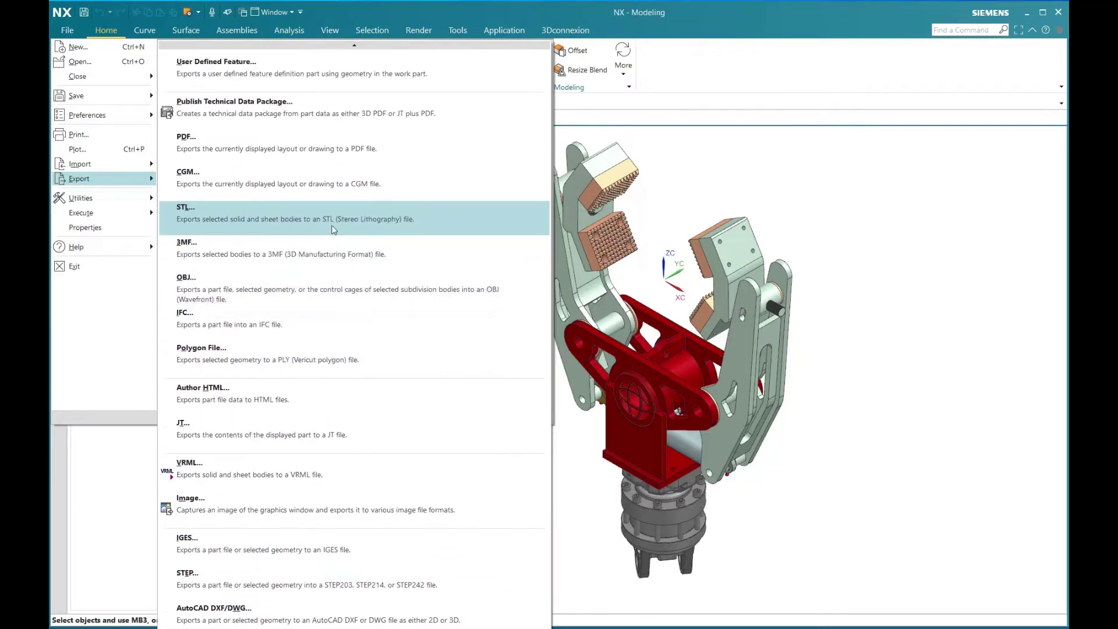
scroll(334, 230, up, 2)
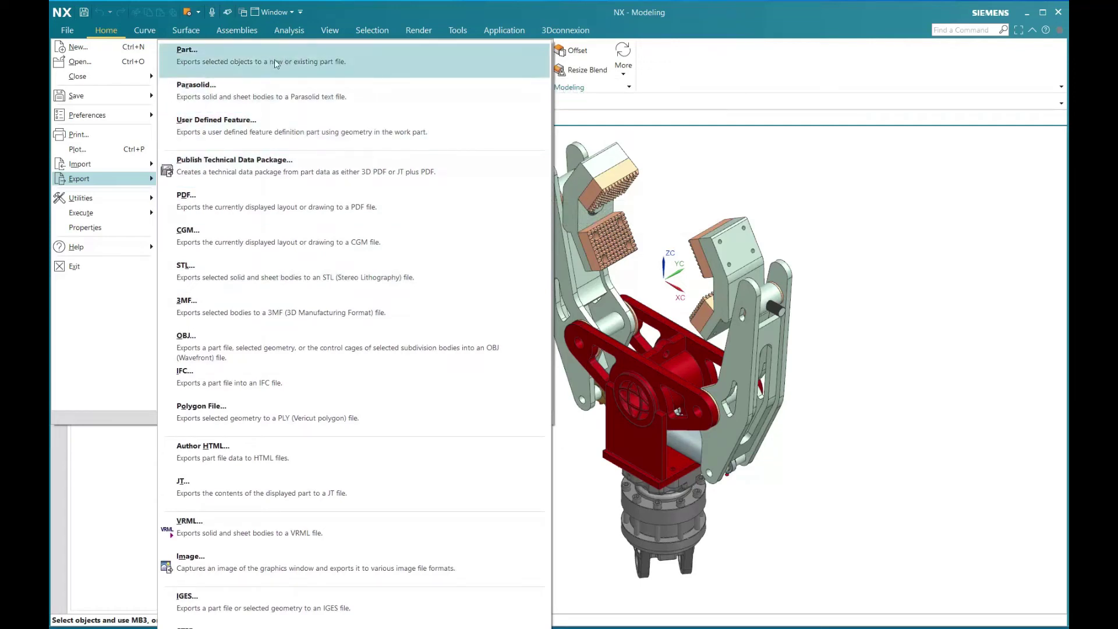
scroll(238, 92, down, 2)
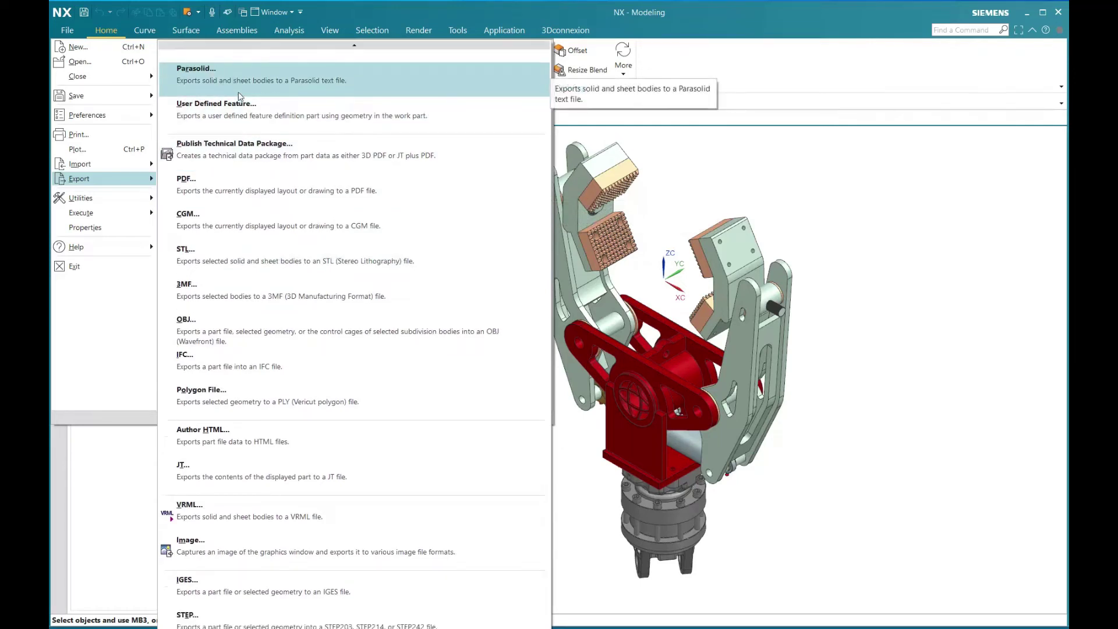
scroll(257, 146, up, 2)
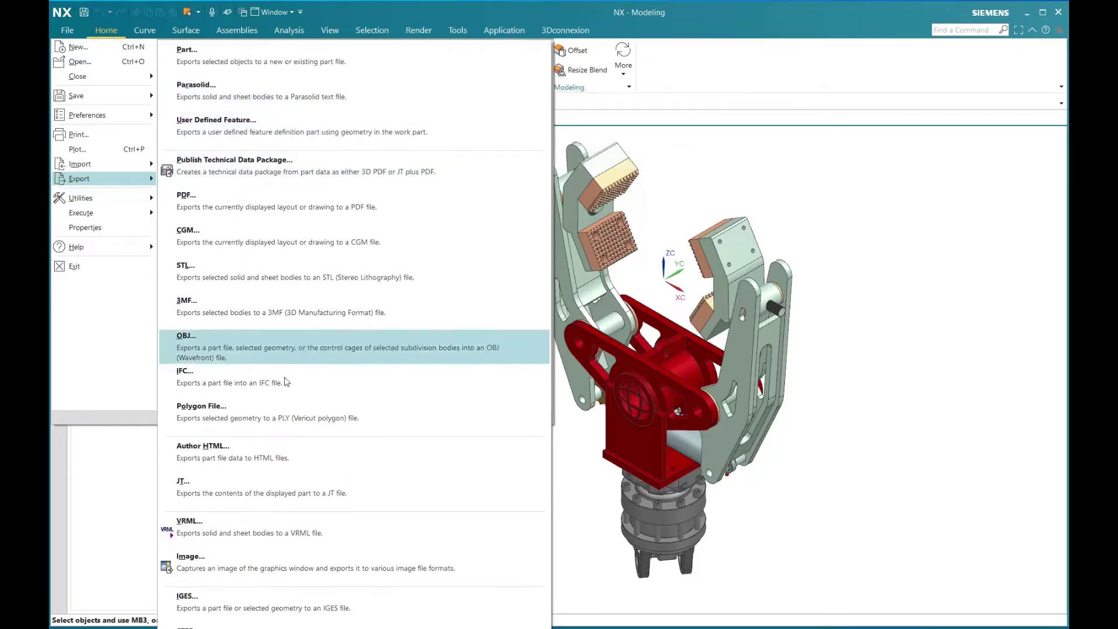
Start a Parasolid export and select the two textured pads of one gripper finger and the opposite finger's pad bracket.
click(221, 95)
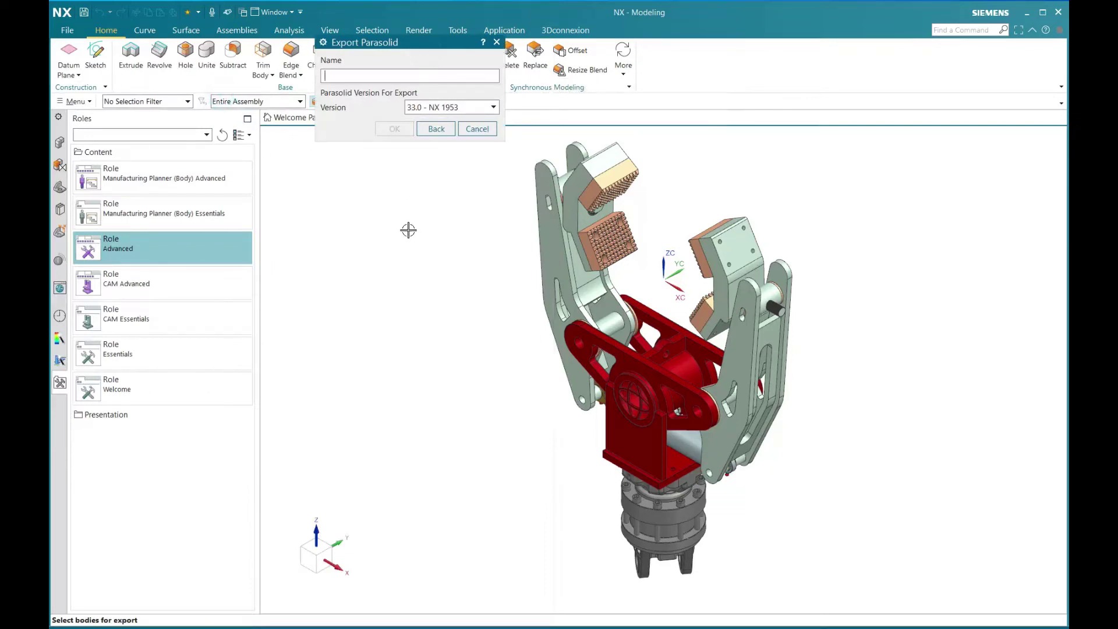
drag(410, 42, 391, 206)
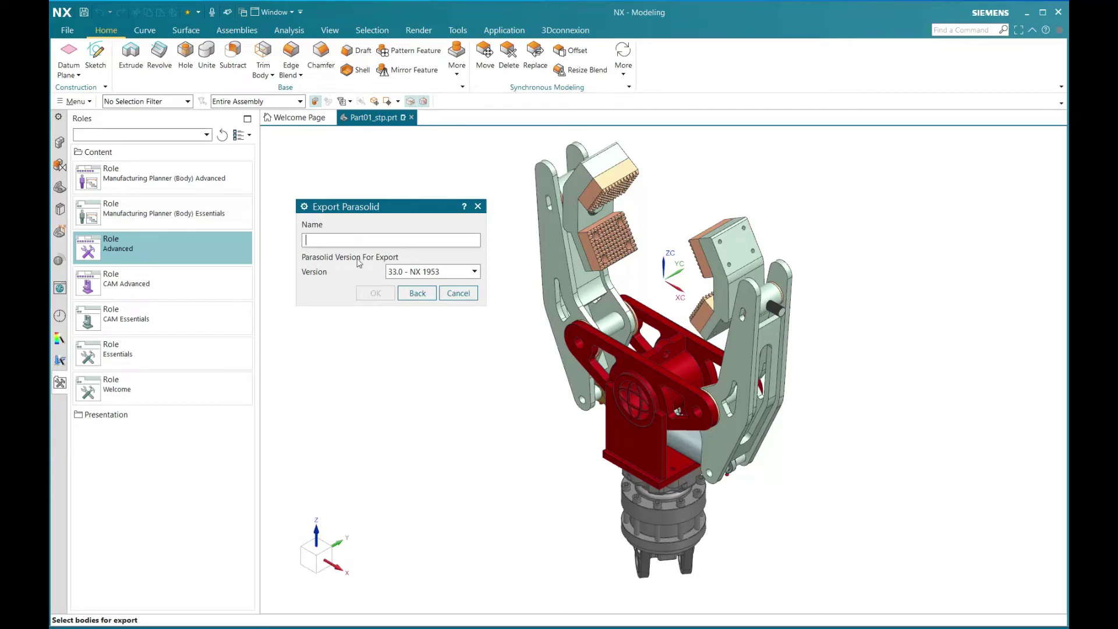
click(599, 185)
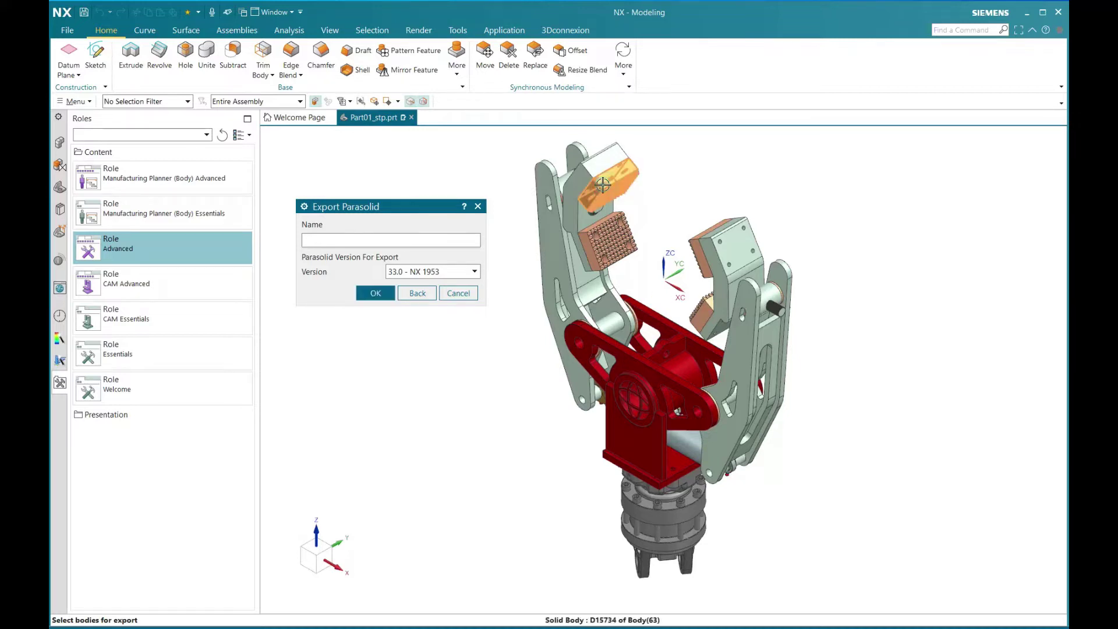
click(614, 234)
click(747, 245)
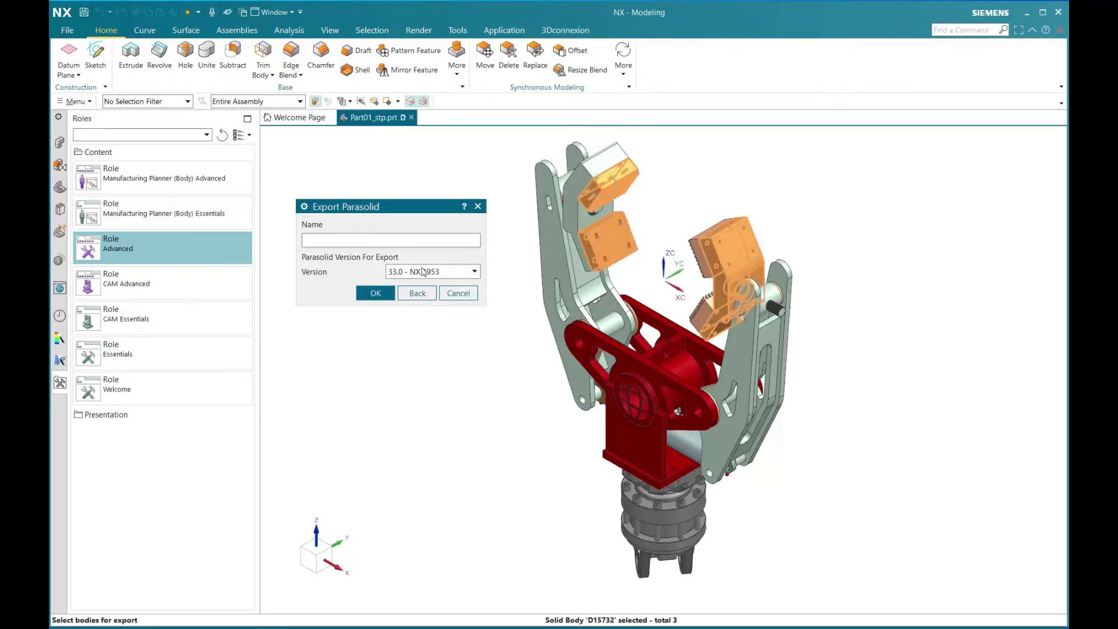
Try exporting the selected bodies as Parasolid version 33.0 - NX 1953 with the file name dfgdg, and cancel the export.
click(445, 272)
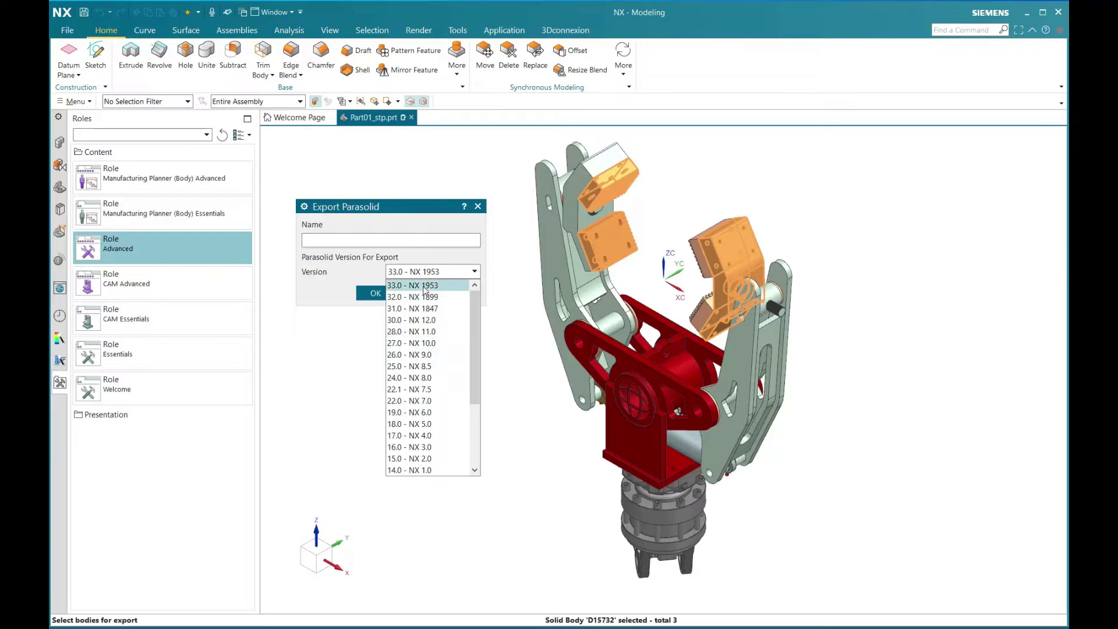
click(435, 272)
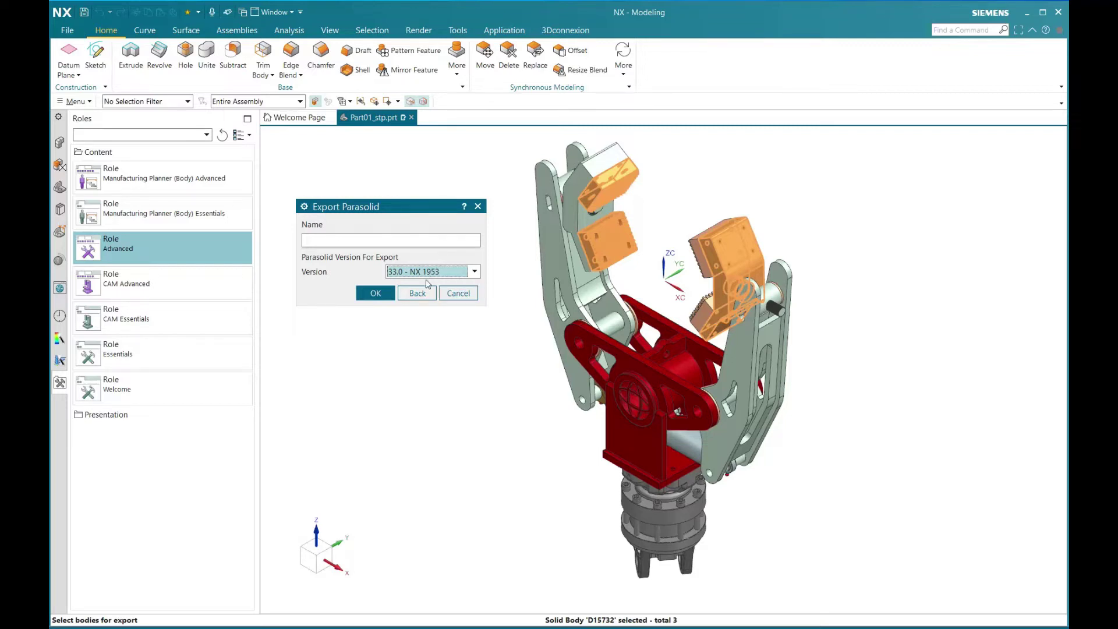
click(375, 293)
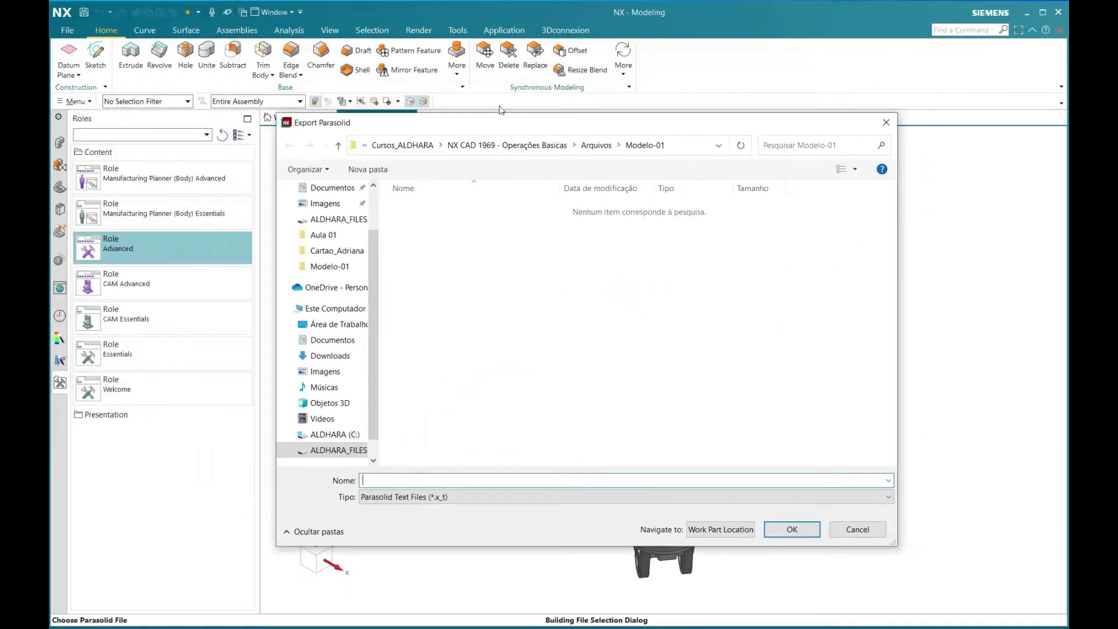
text(dfgdg)
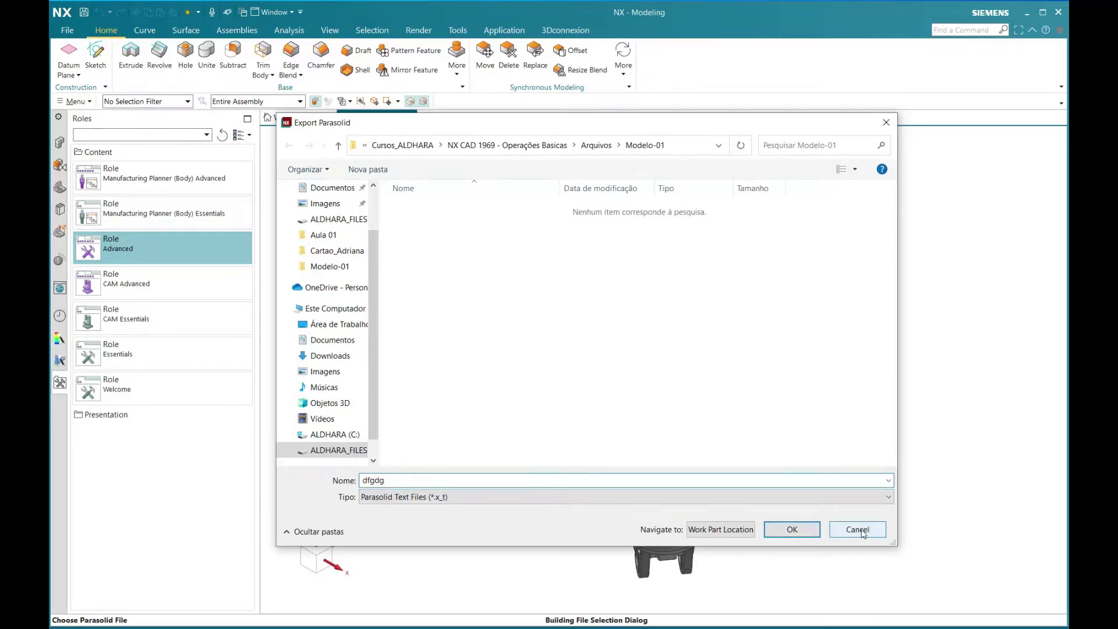
click(861, 528)
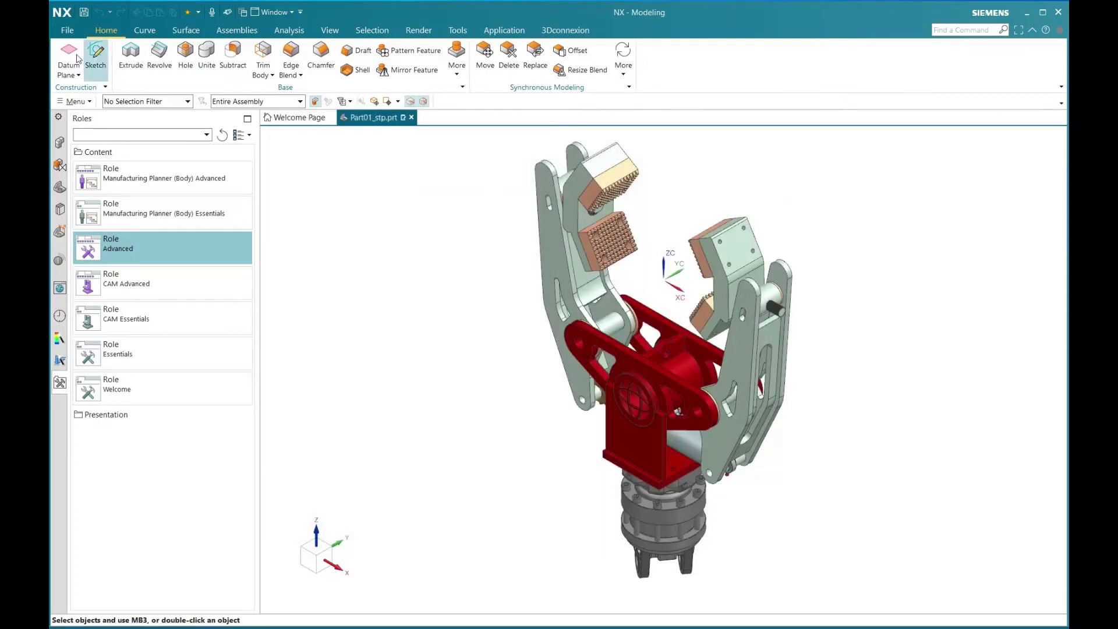
Set up a STEP export of the displayed part with Part01_stp.stp in the Modelo-01 folder as output file, and check its path.
click(66, 30)
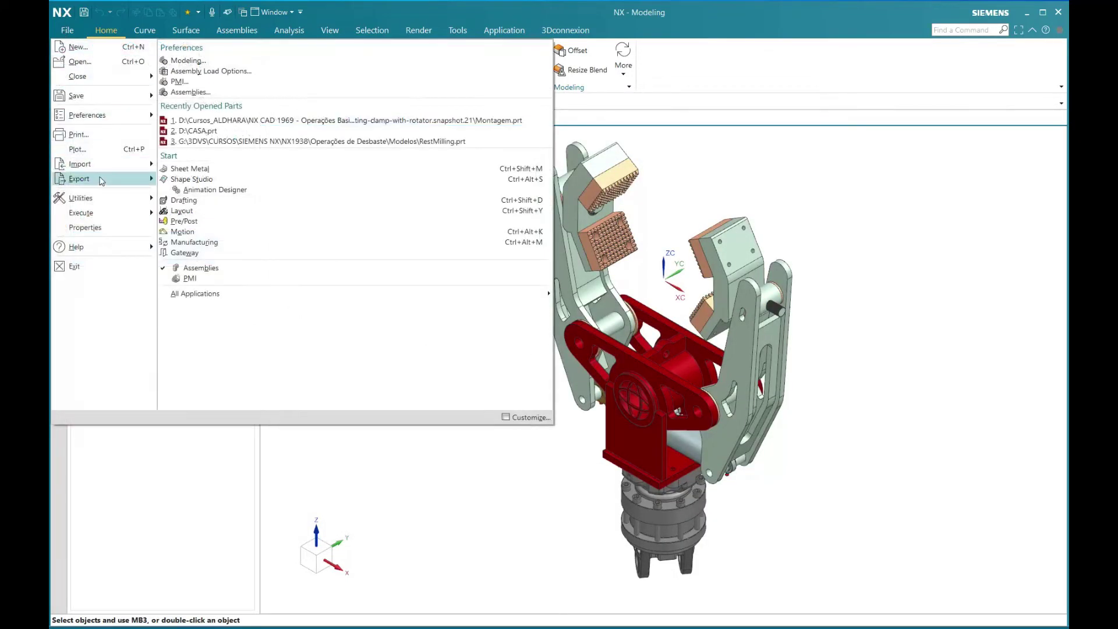
mouse_move(91, 179)
scroll(283, 385, down, 2)
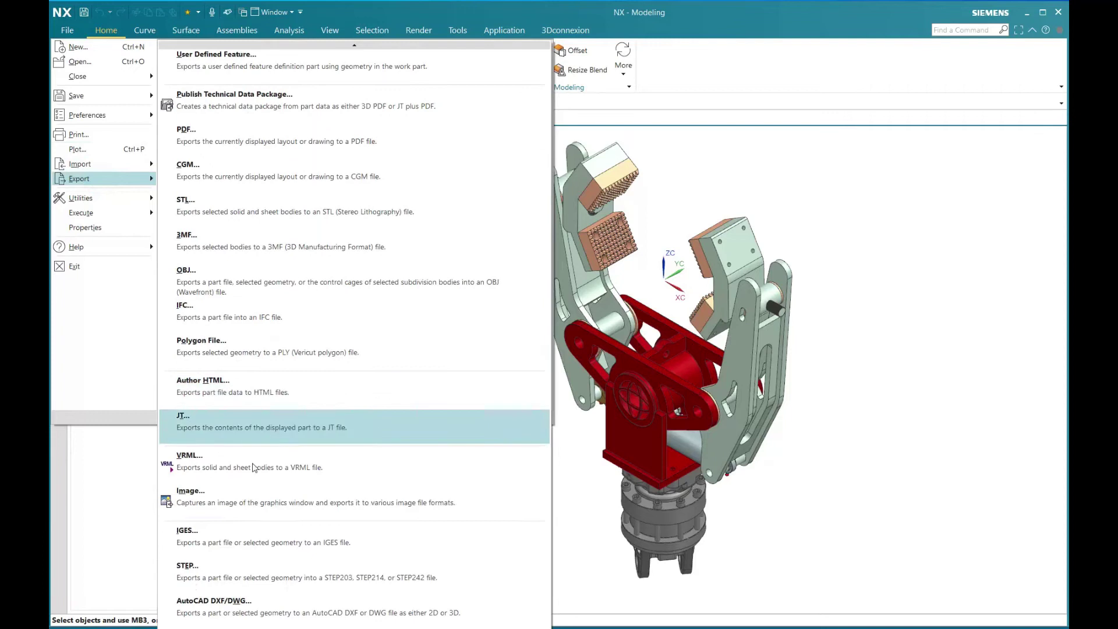
click(231, 565)
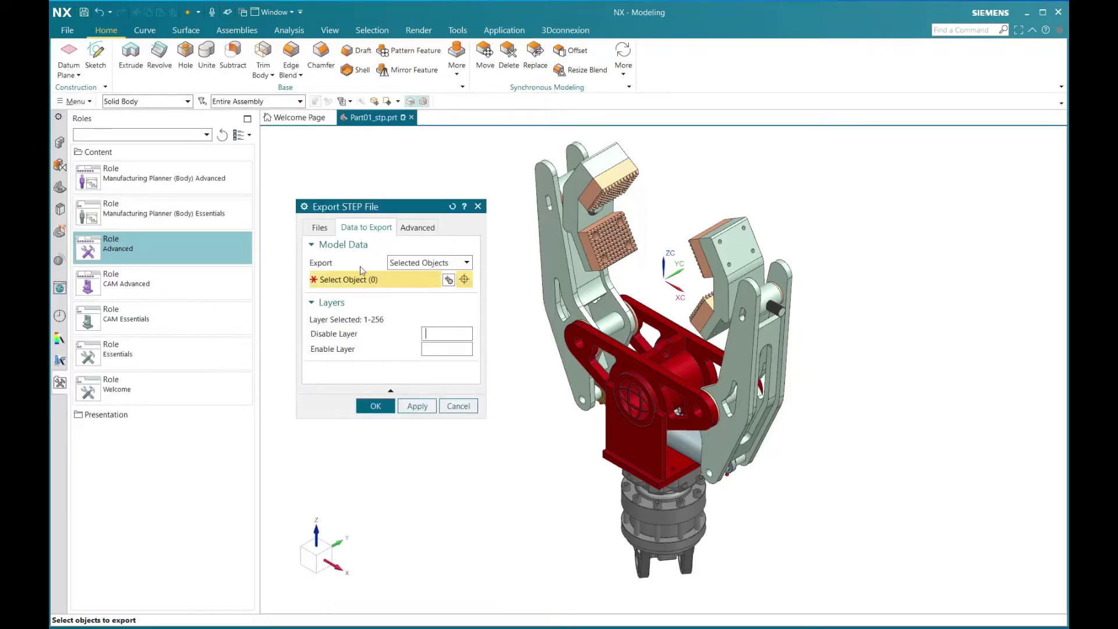
click(320, 228)
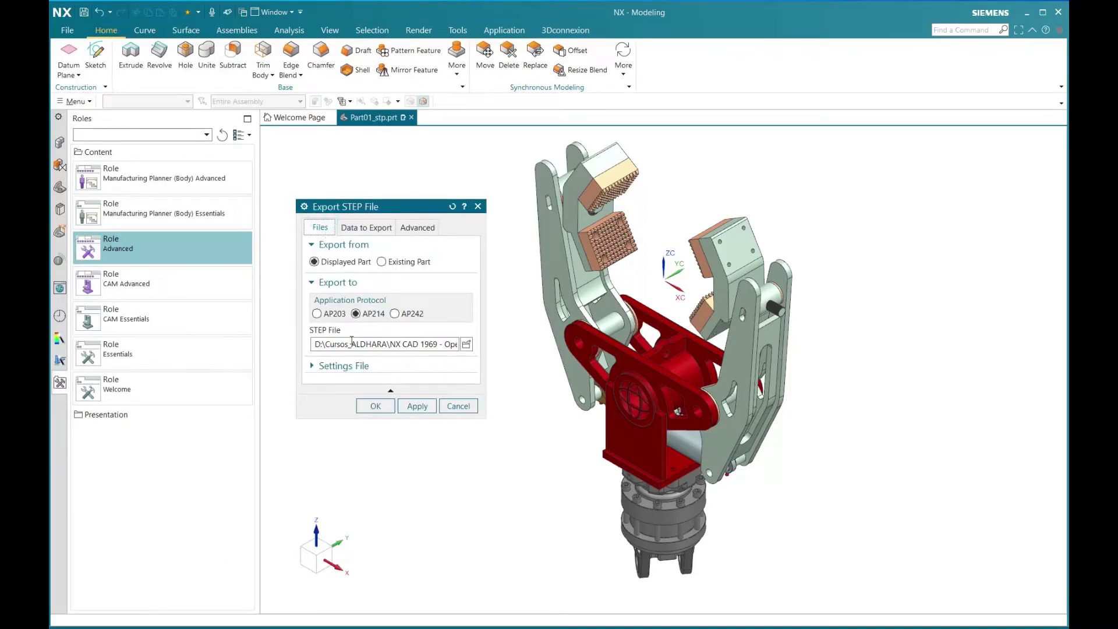
click(467, 344)
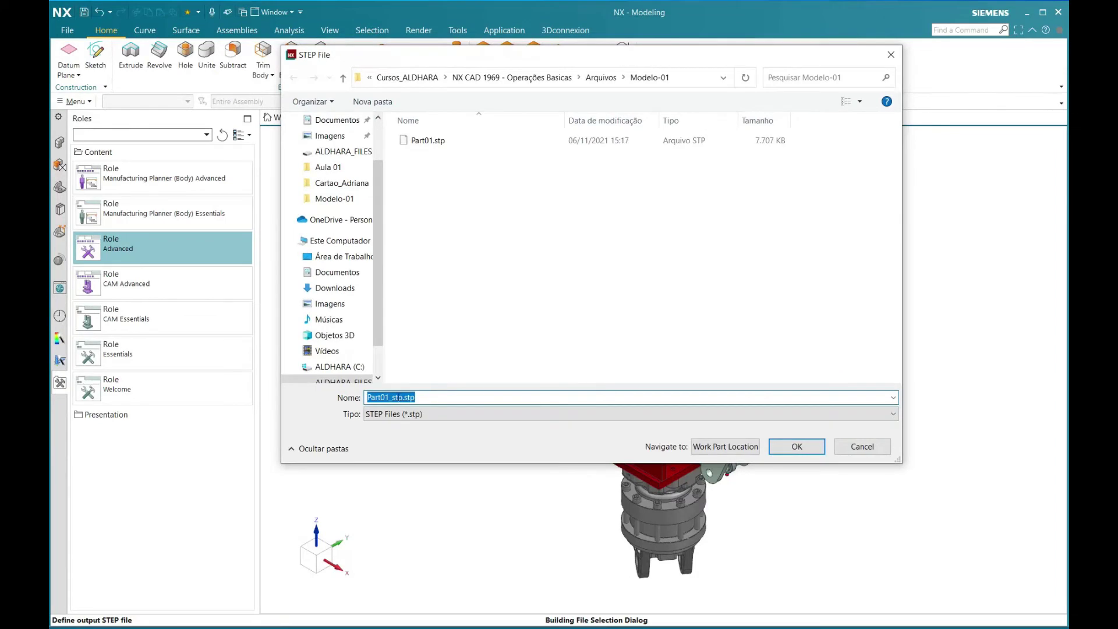
click(796, 446)
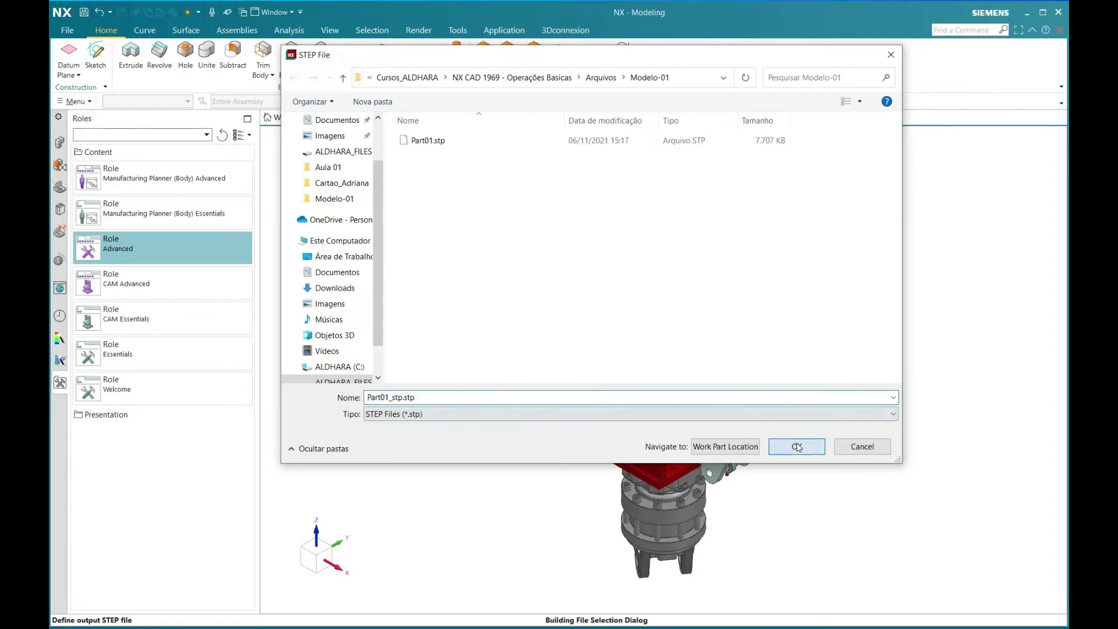
click(440, 344)
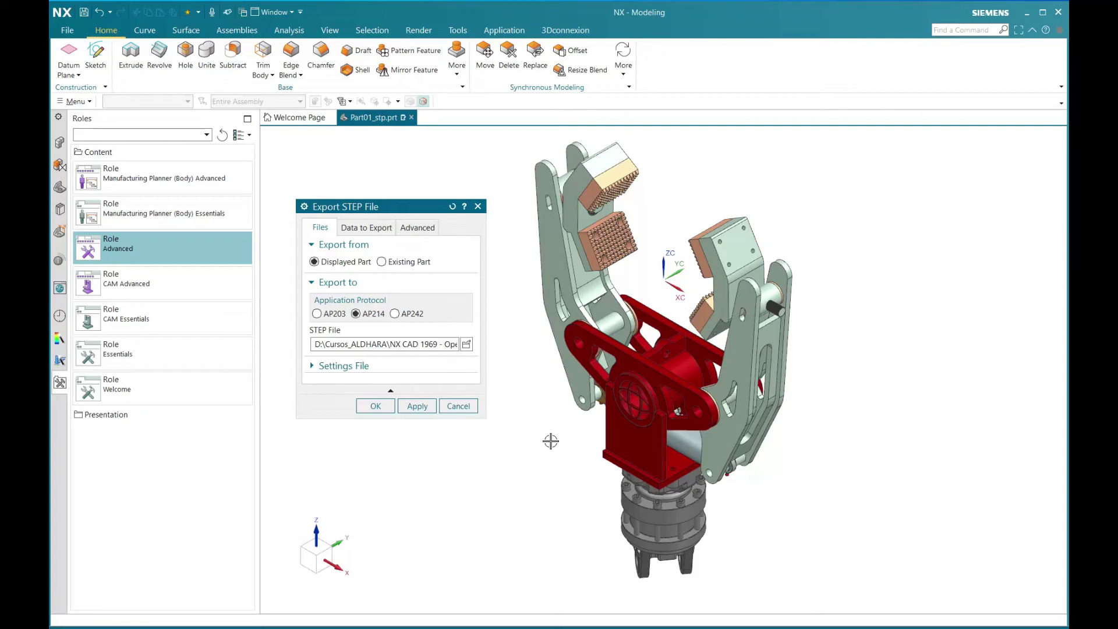
drag(430, 344, 440, 345)
click(439, 346)
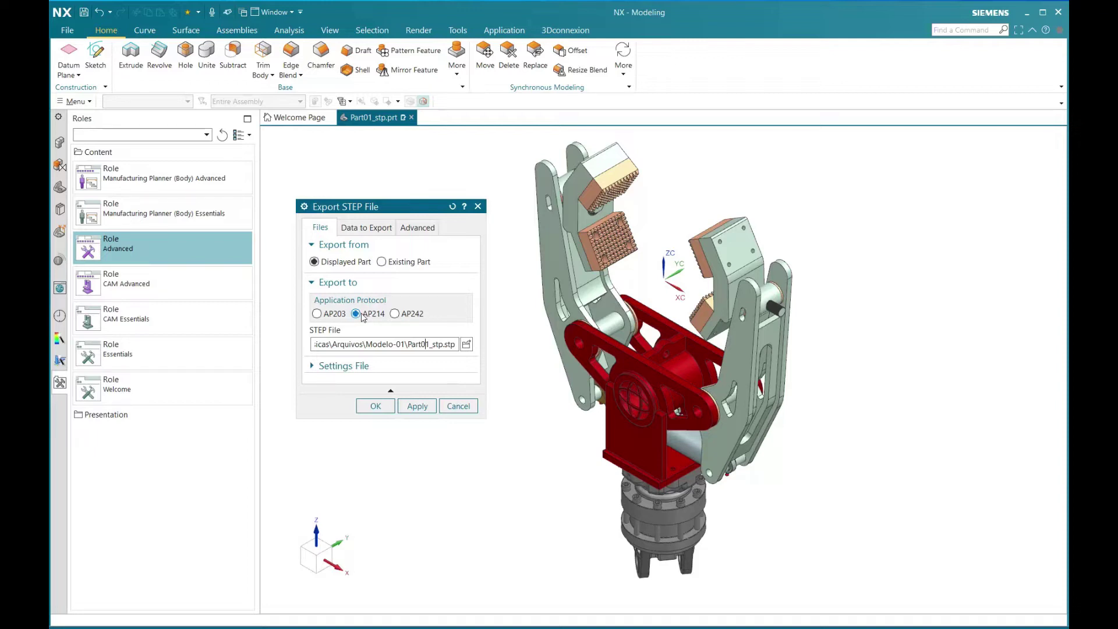
Examine the full path of the settings file that the STEP export loads from, and collapse the Settings File section.
click(373, 364)
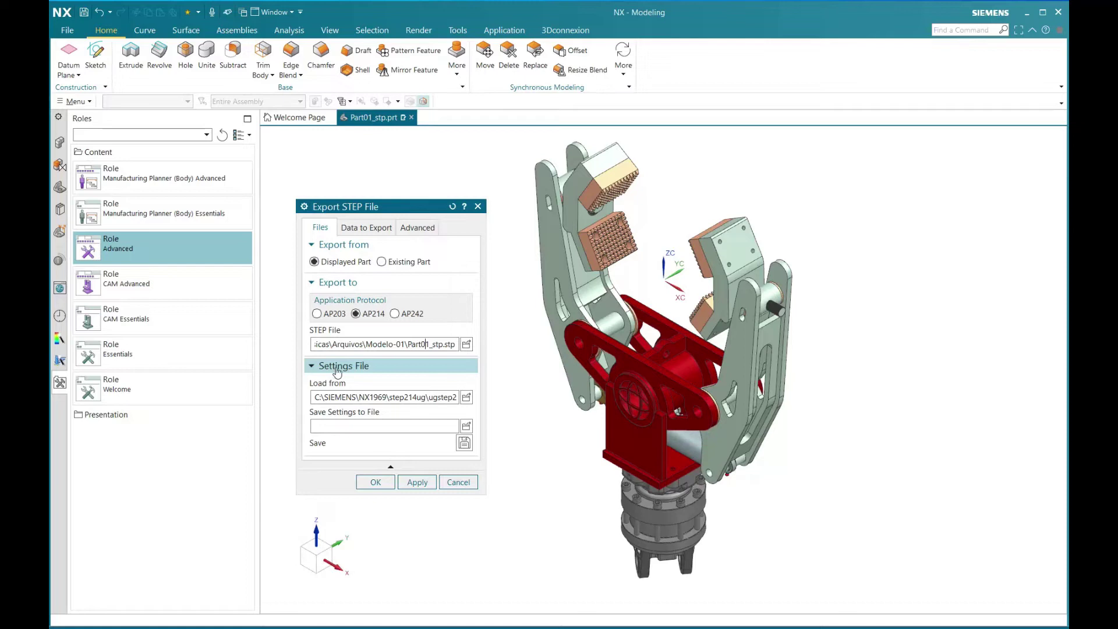
click(353, 397)
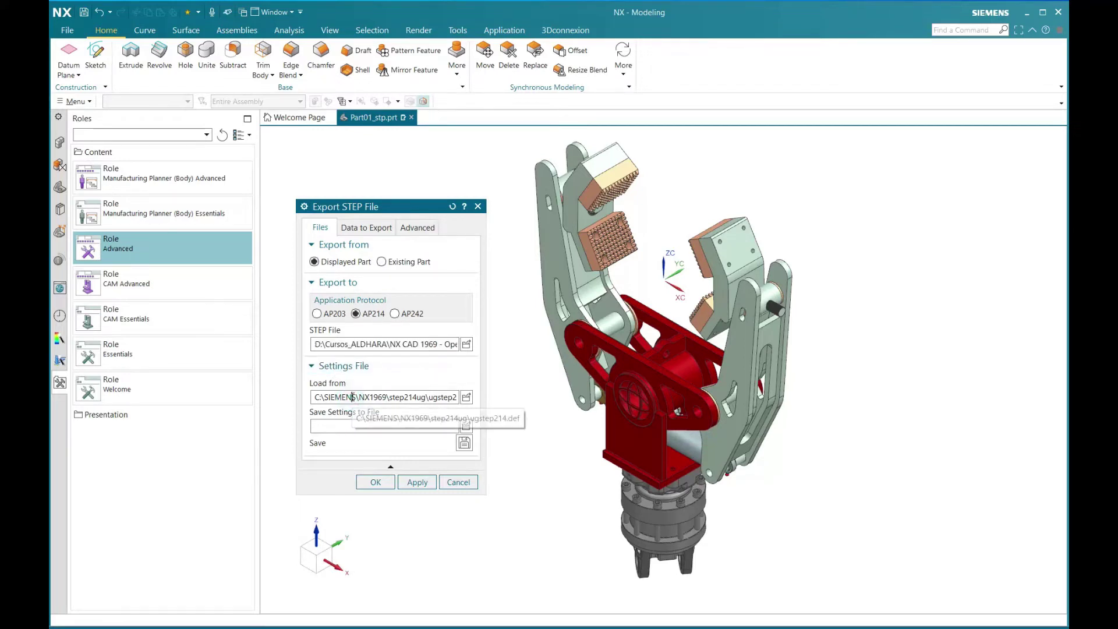
key(End)
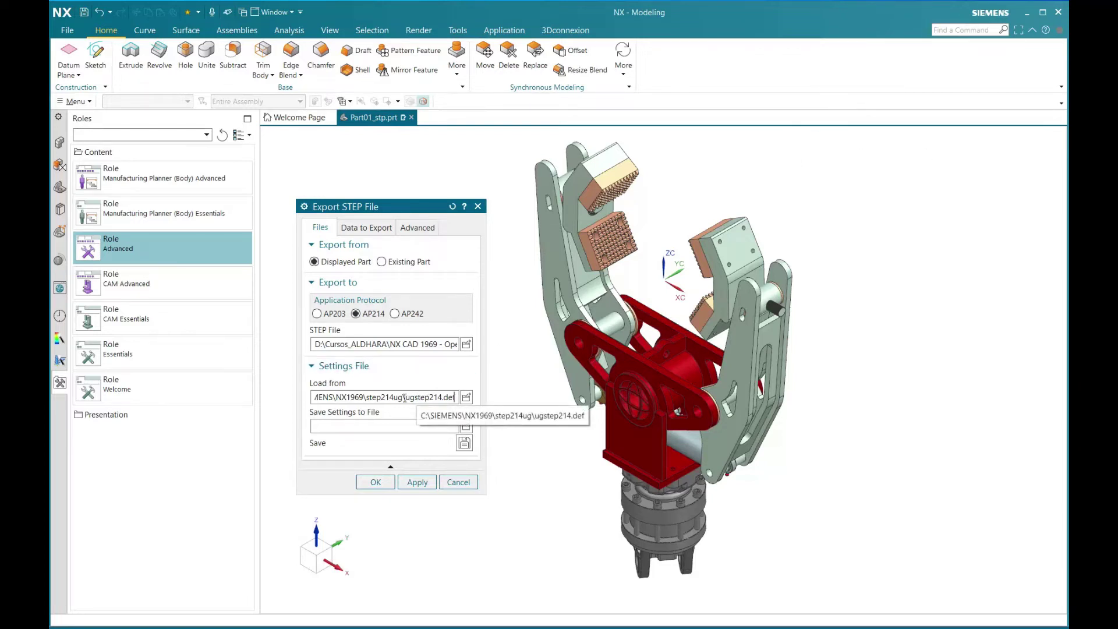
drag(338, 396, 363, 396)
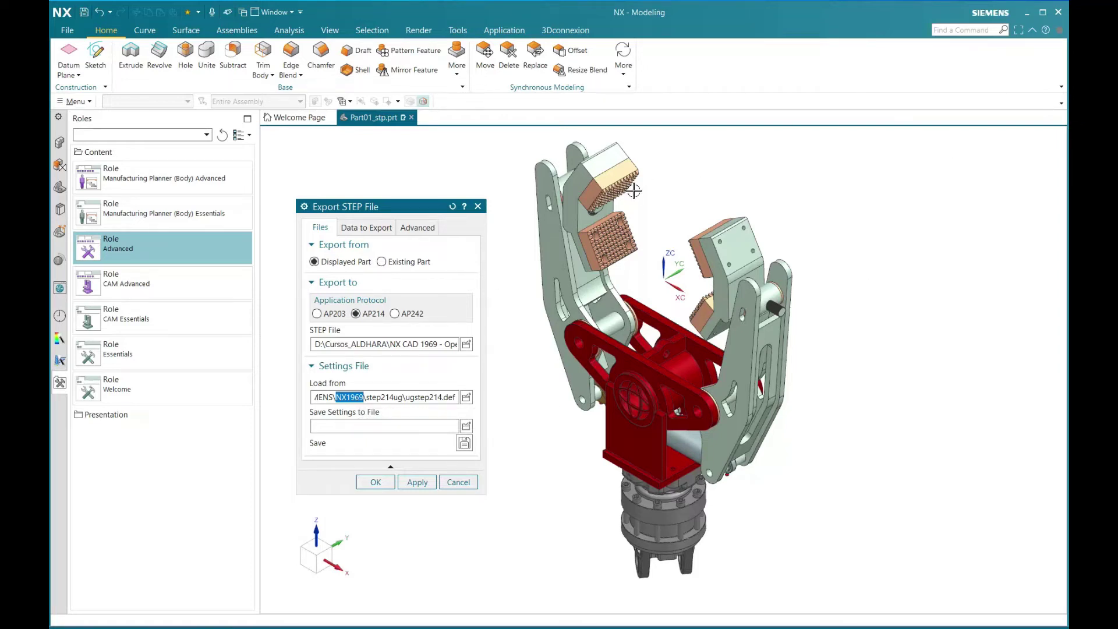
click(423, 399)
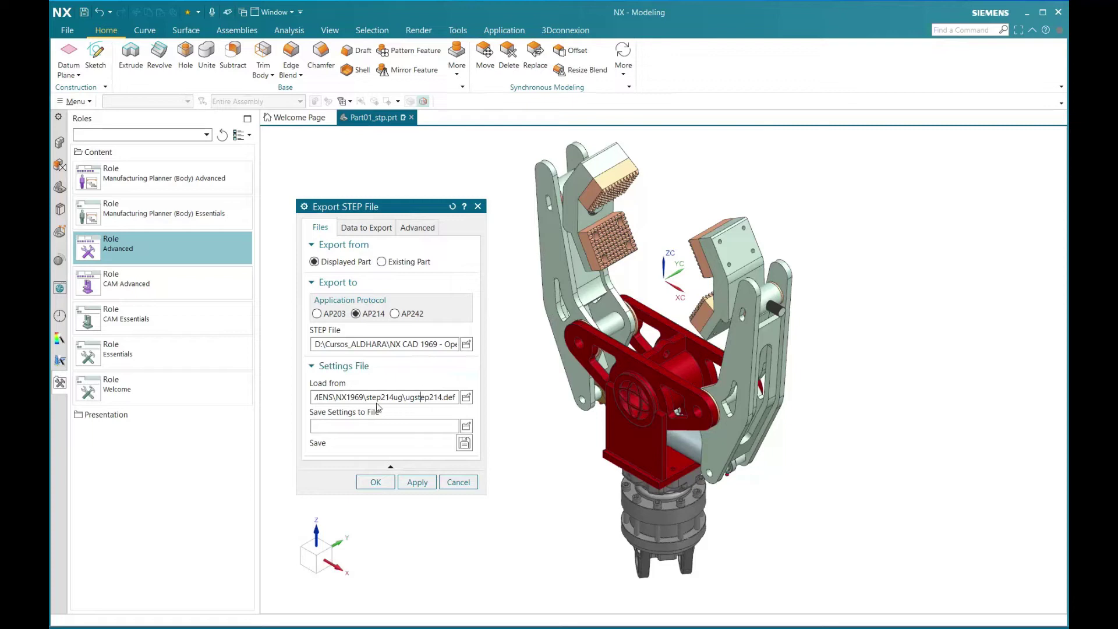
triple_click(416, 399)
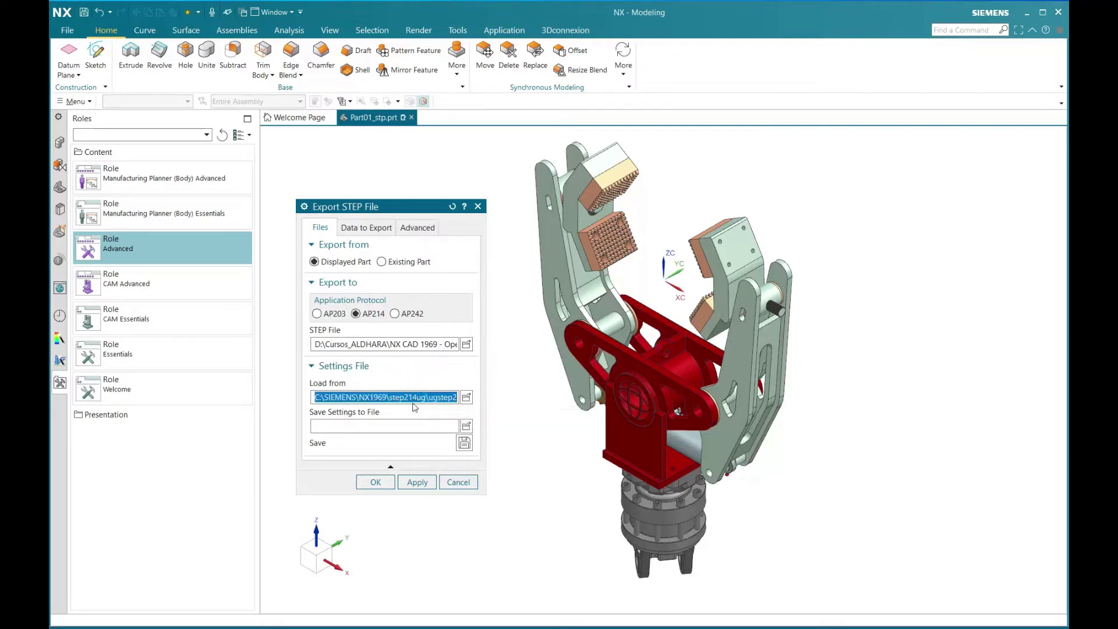
click(413, 398)
key(End)
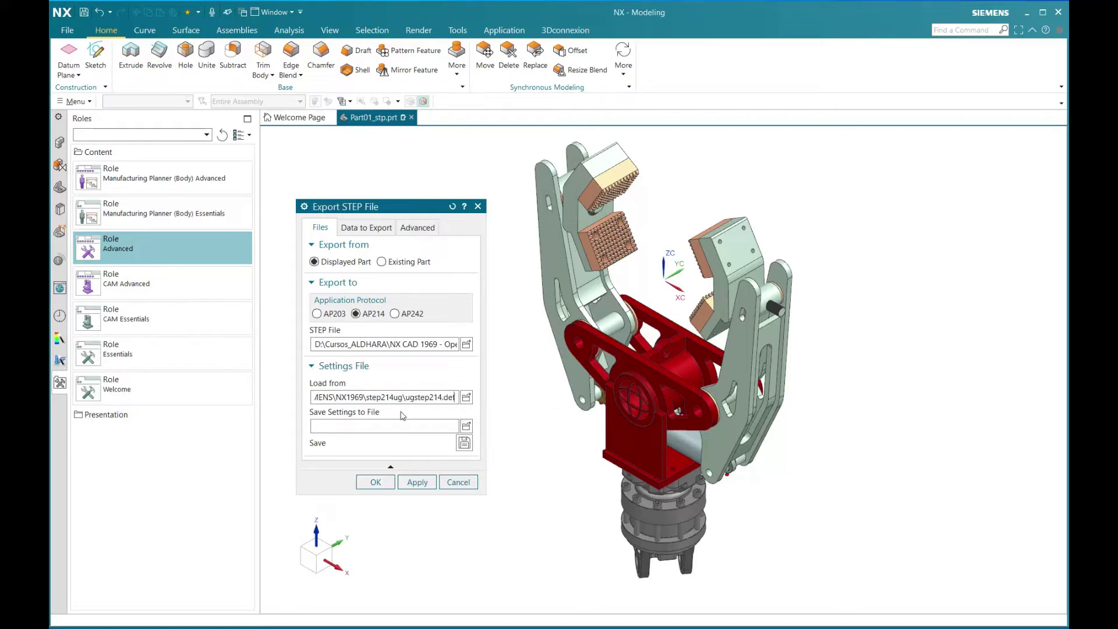
click(346, 366)
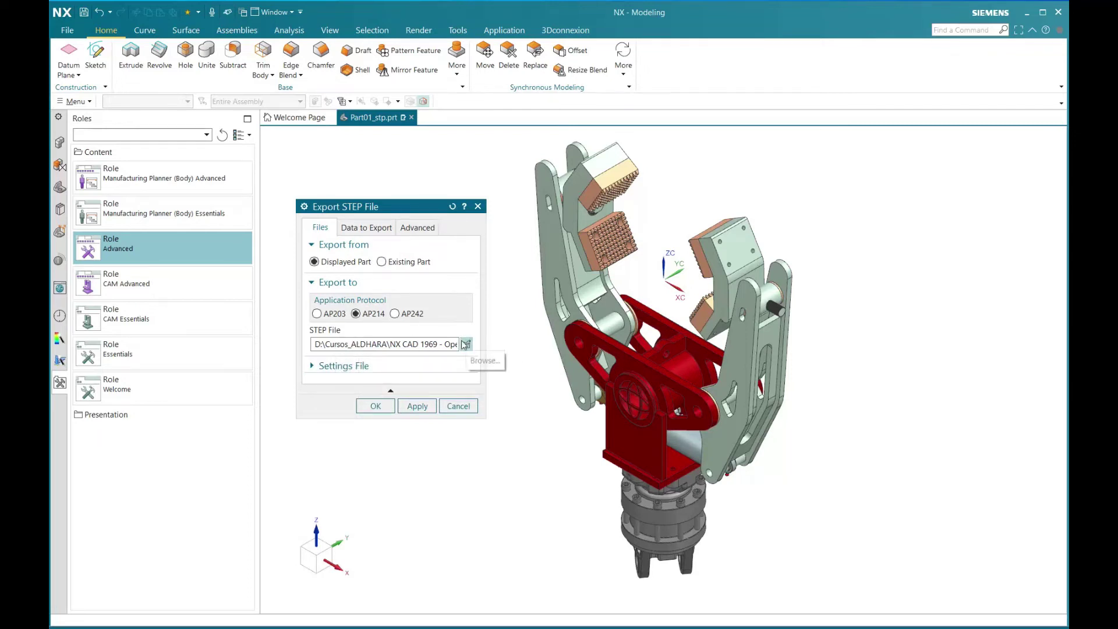
Compare the Entire Part and Selected Objects choices for the STEP export's model data, keeping Selected Objects.
click(441, 344)
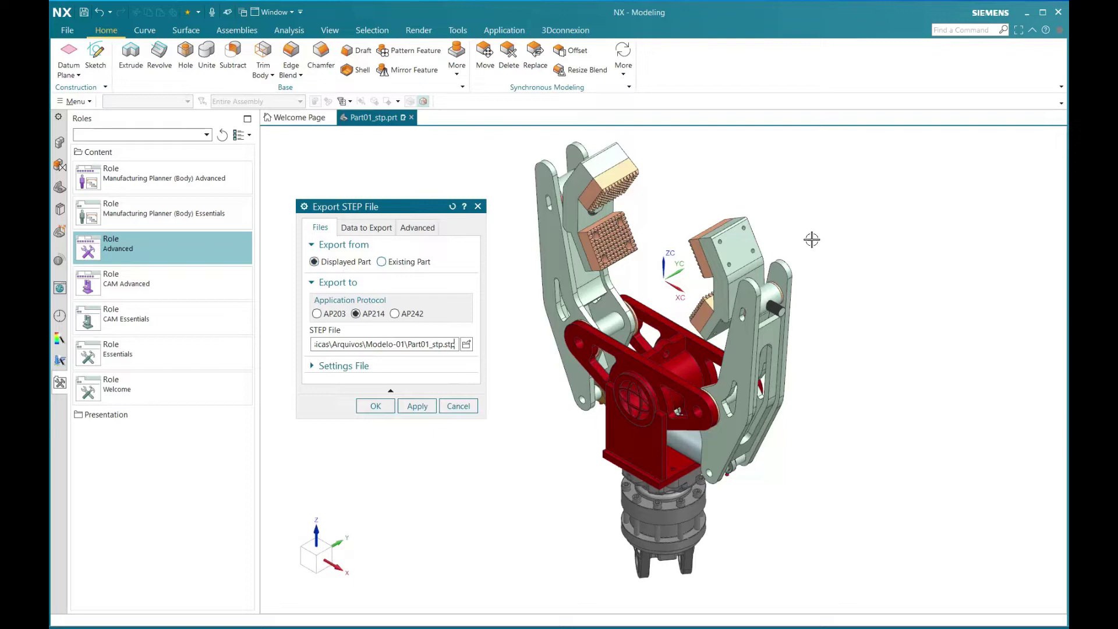
click(365, 230)
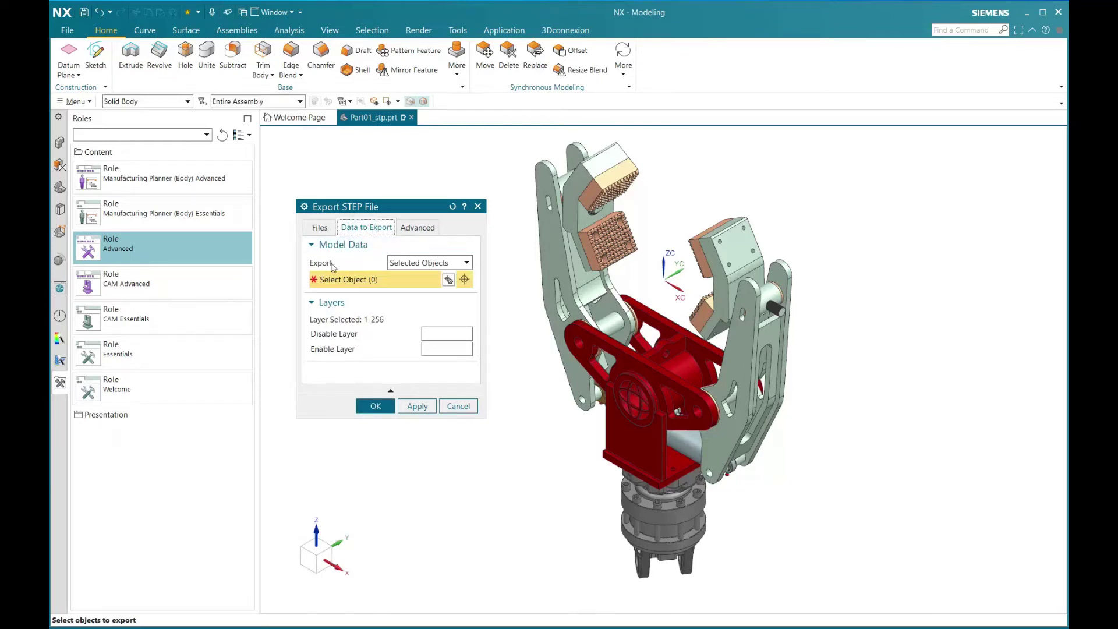
click(426, 265)
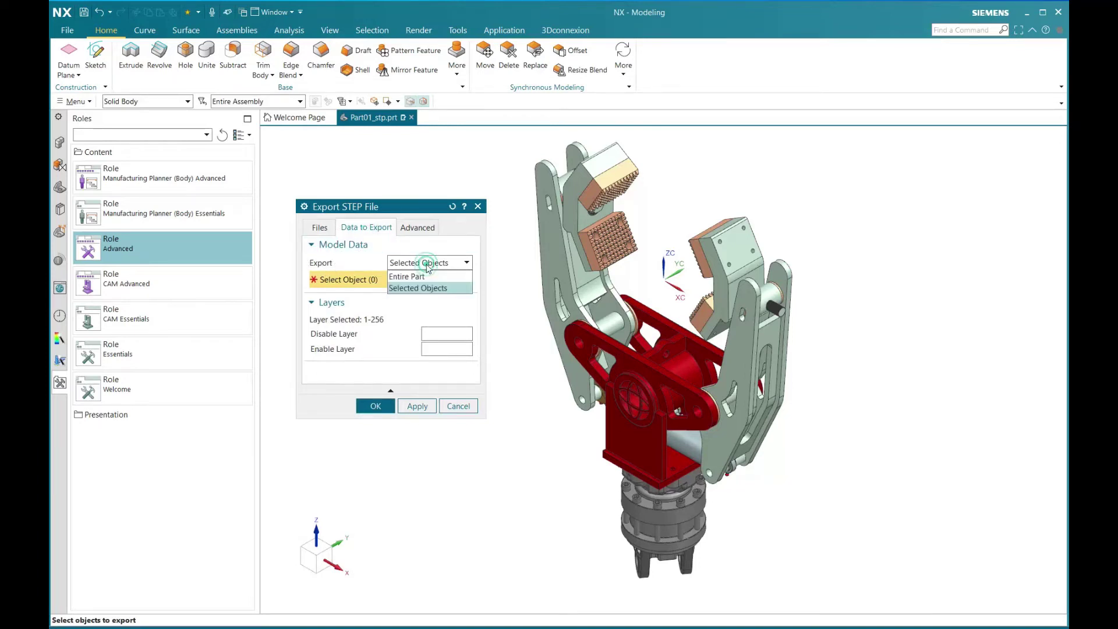
click(415, 277)
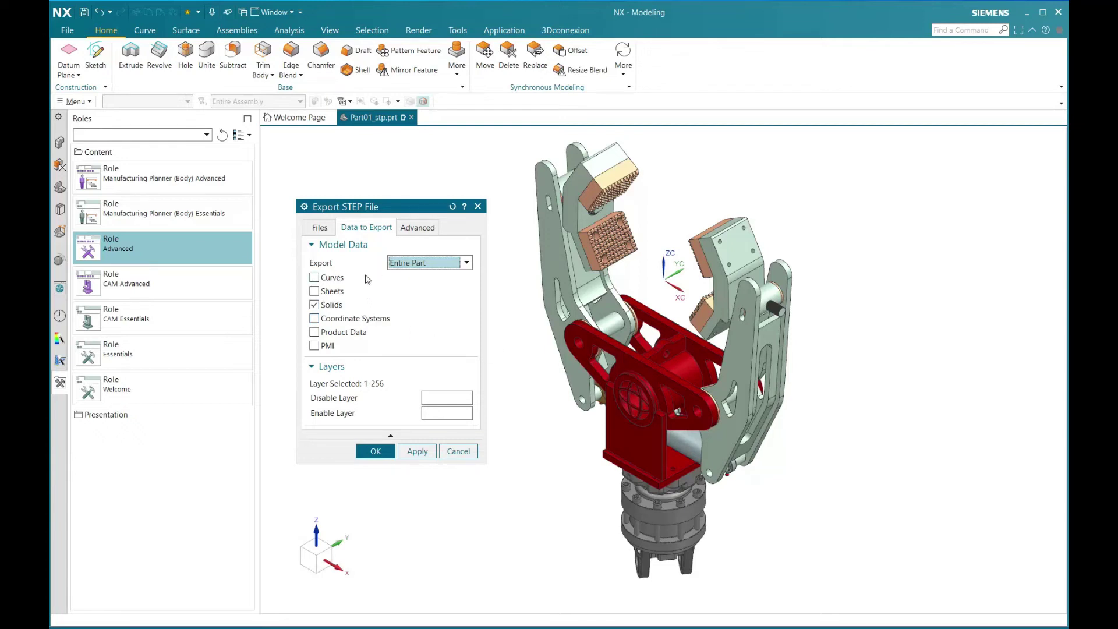
click(424, 262)
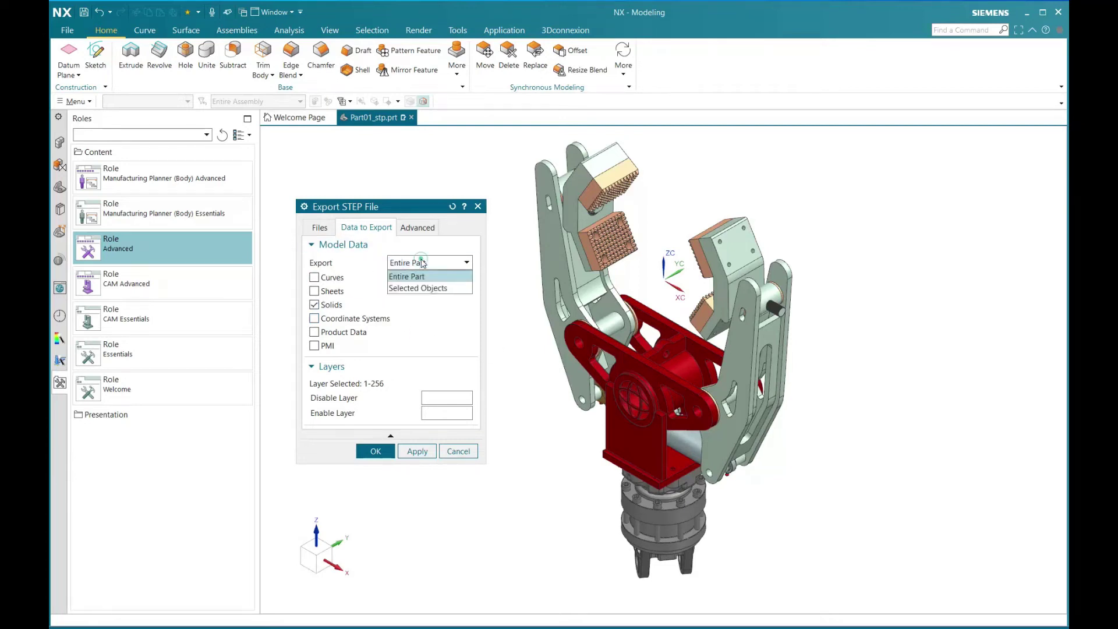
click(409, 289)
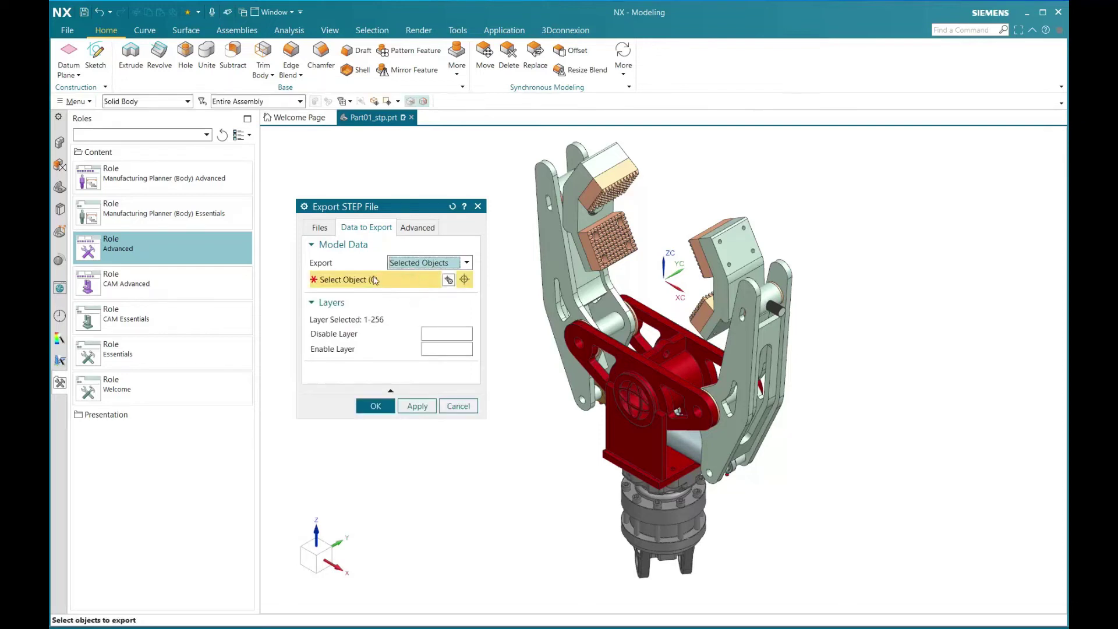
Select one finger's two textured pads and the opposite pad bracket for the STEP export, and add the surrounding gripper bodies with a selection box.
click(602, 184)
click(623, 231)
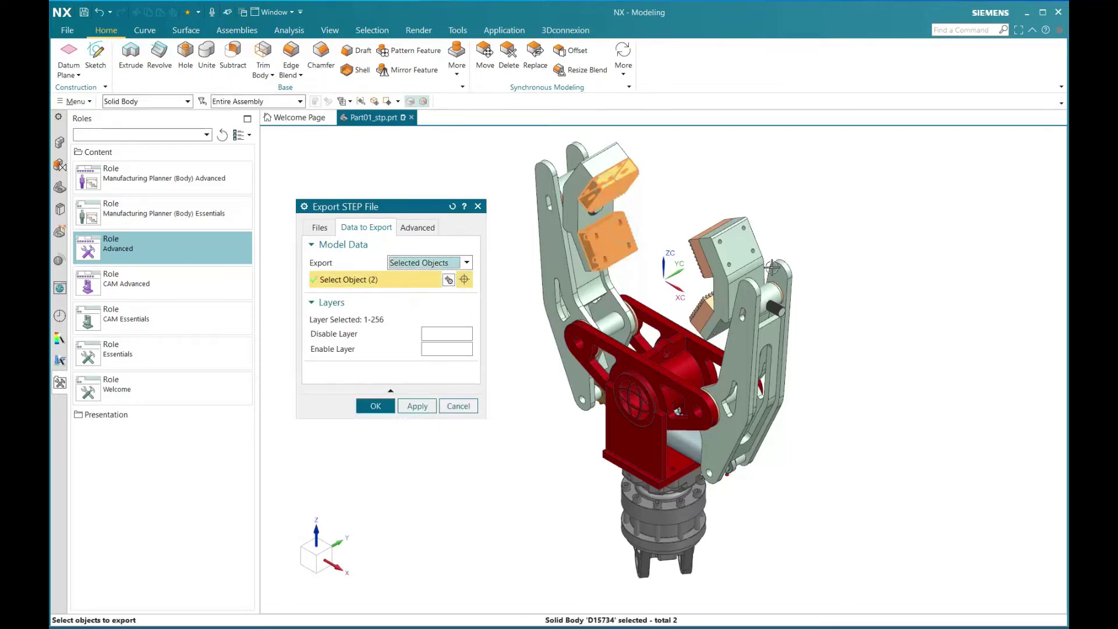
click(751, 239)
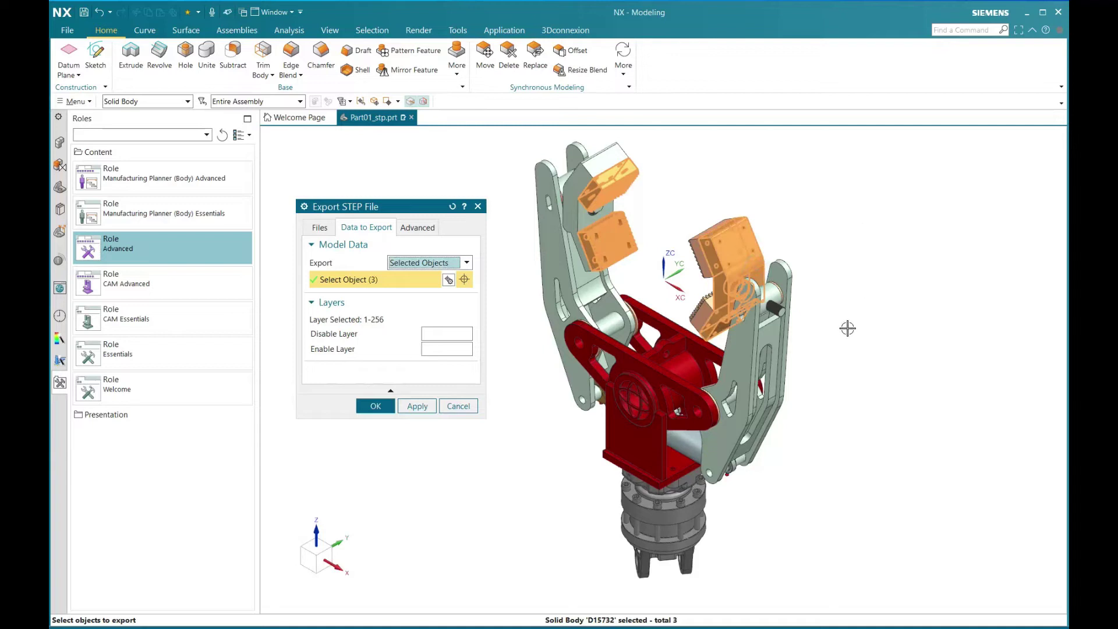
drag(906, 211, 630, 487)
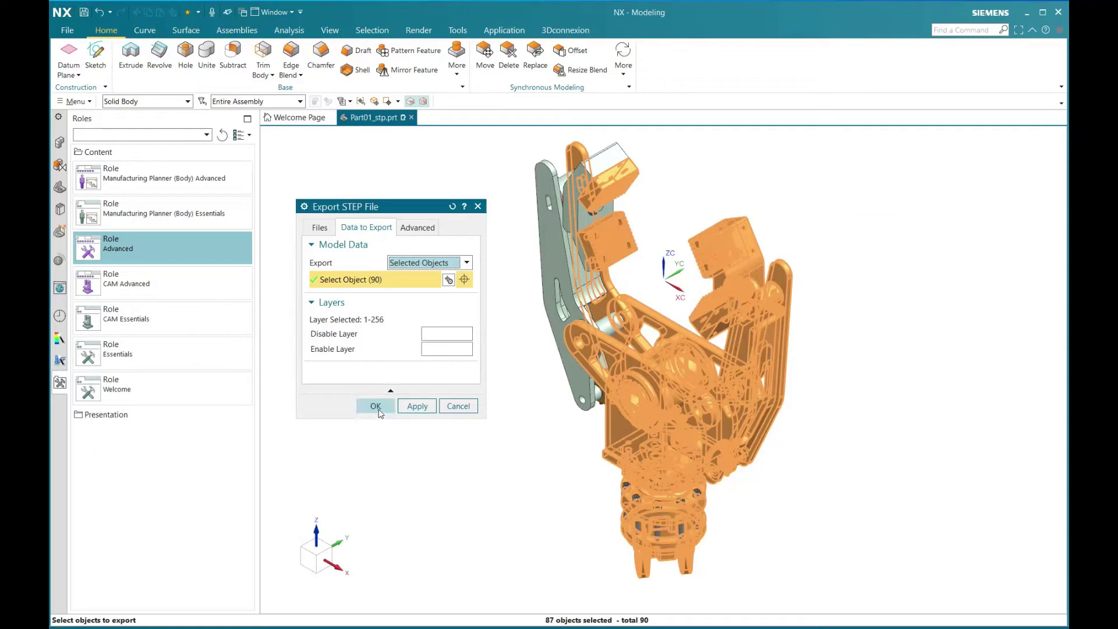
Check the end of the STEP file's output path.
click(331, 227)
click(383, 344)
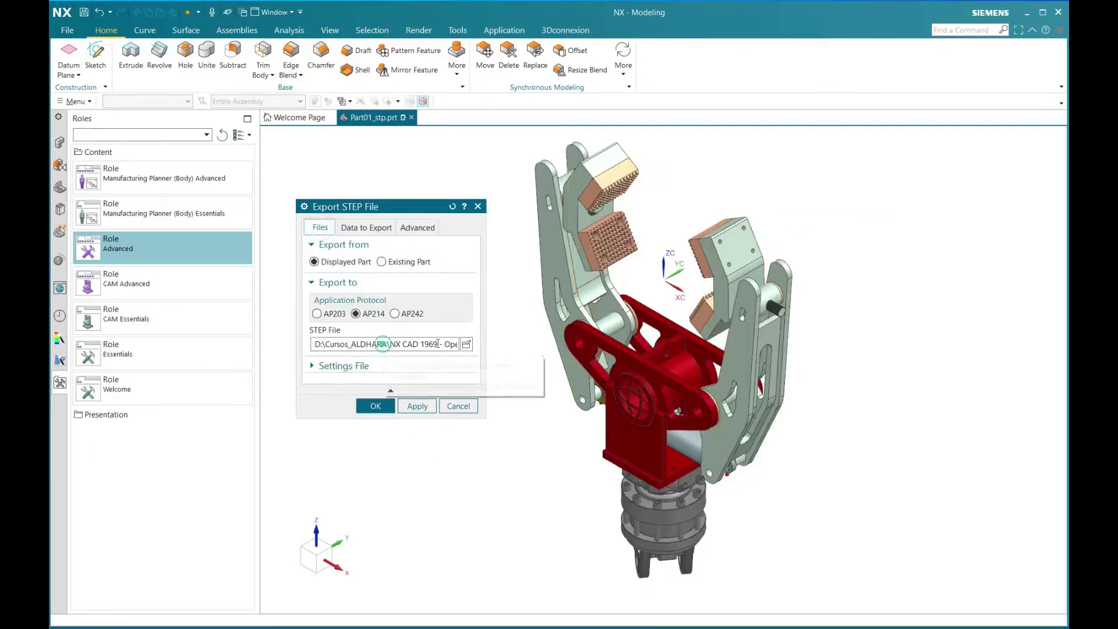
drag(437, 343, 508, 343)
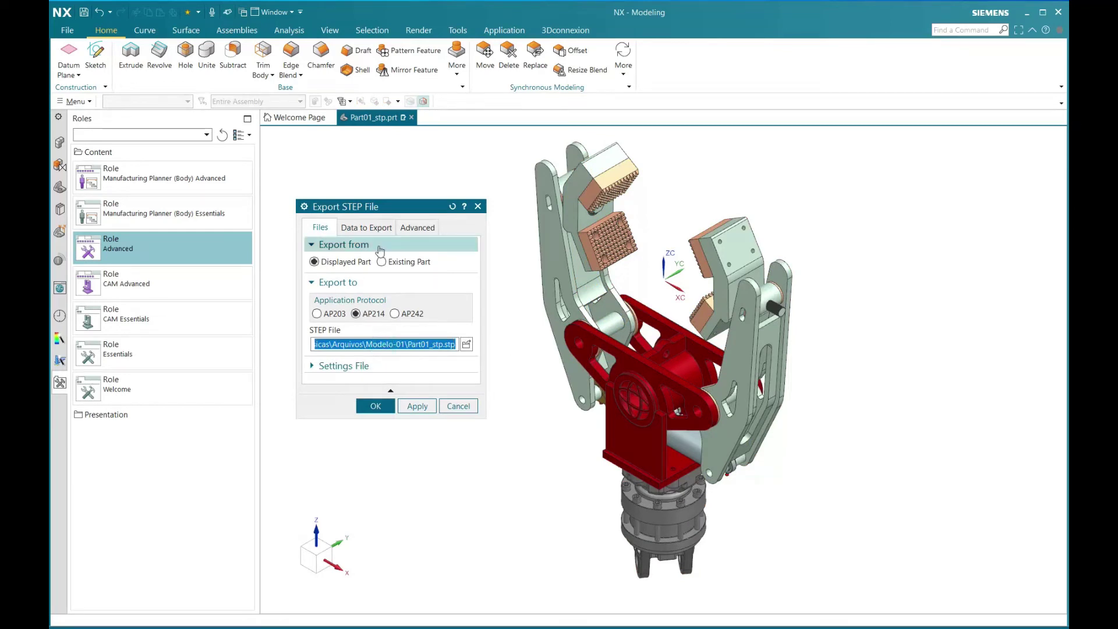
Set the STEP export's B-spline tolerance to 0.01 and confirm the export.
click(365, 227)
click(407, 228)
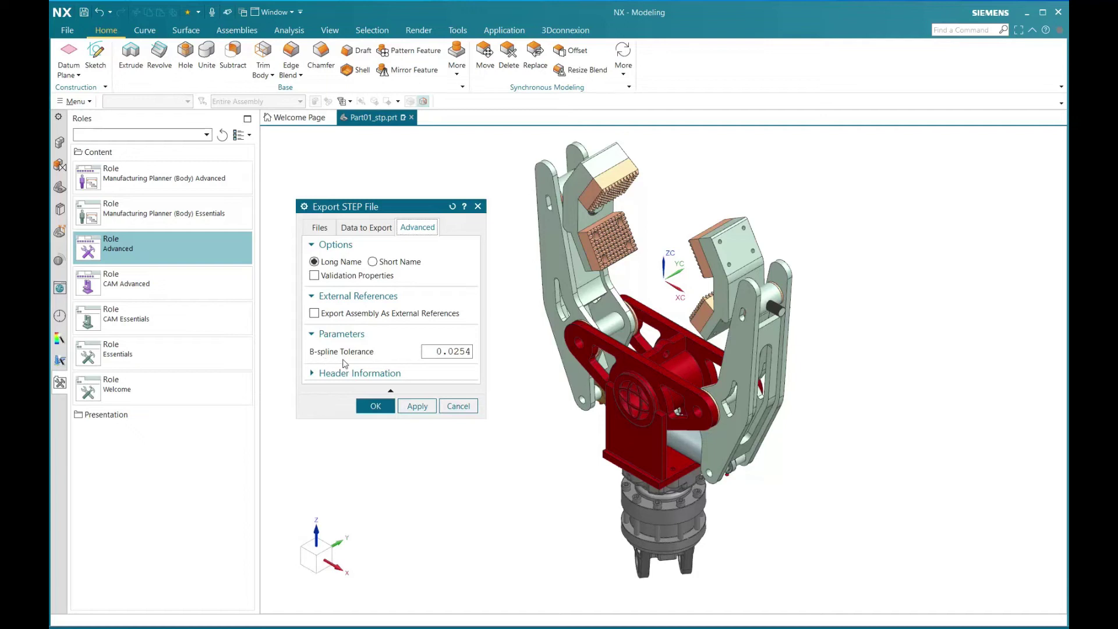
click(460, 352)
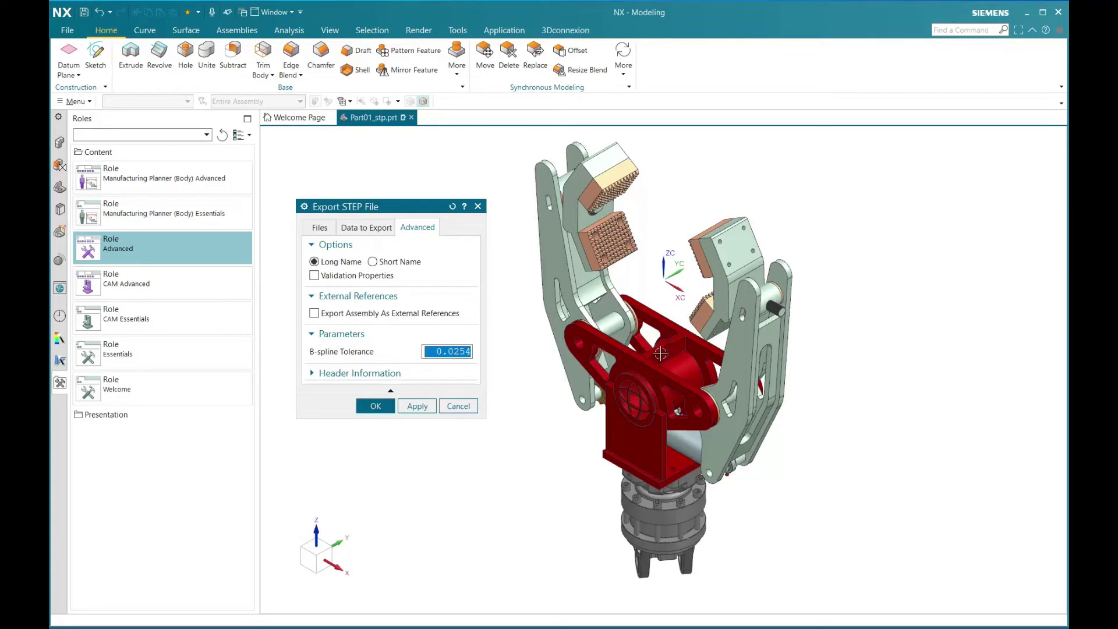
click(457, 351)
double_click(457, 351)
text(.01)
key(Return)
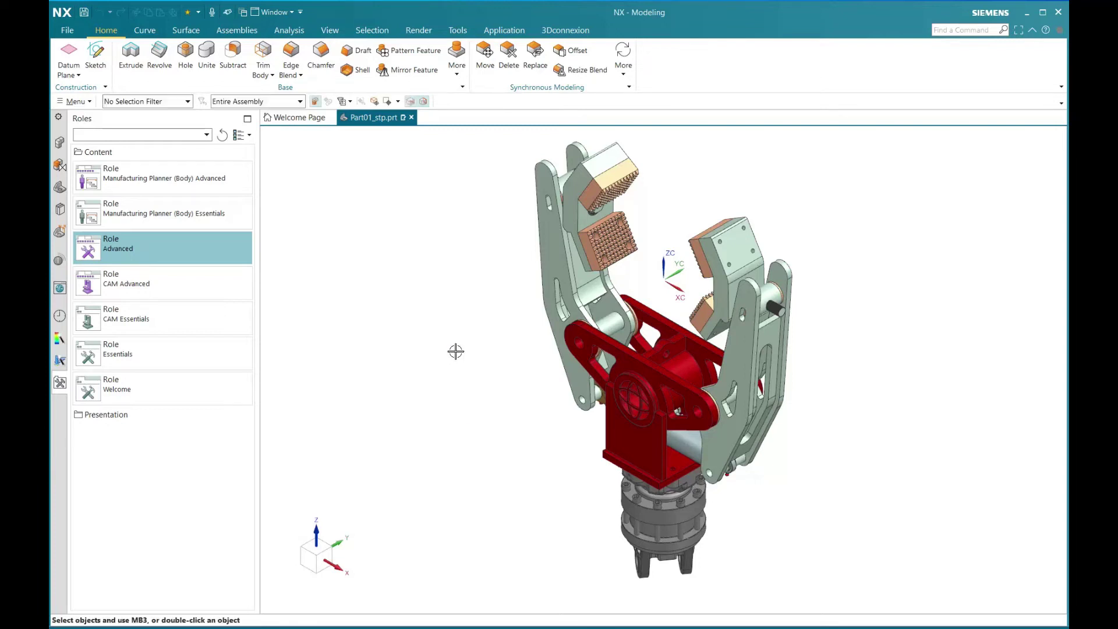
Start another STEP export and box-select most of the gripper's solid bodies as the objects to export.
click(67, 31)
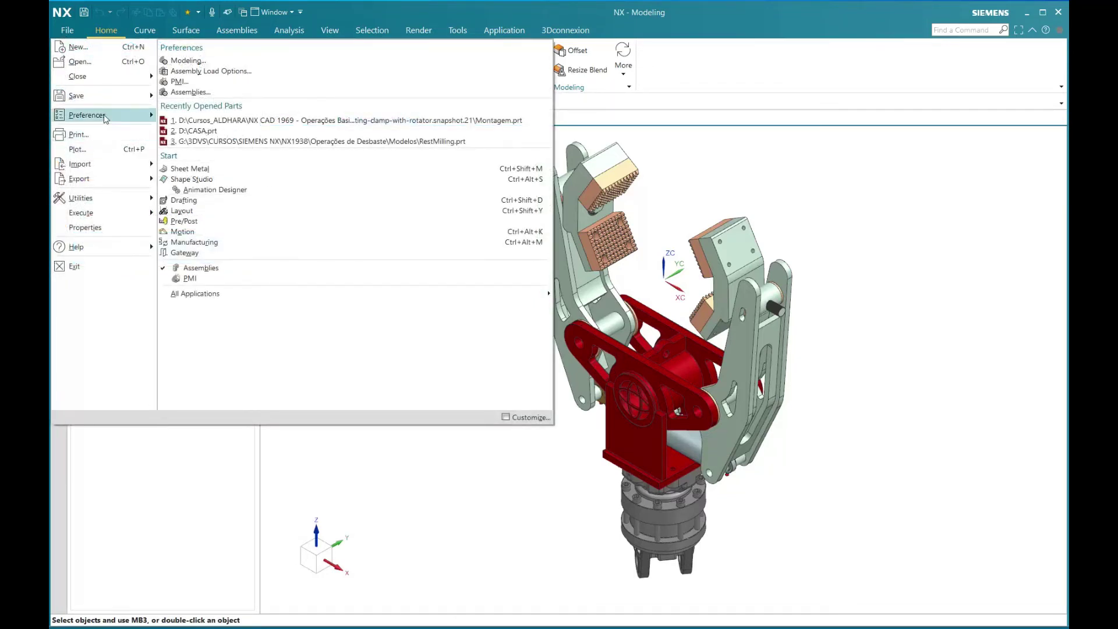
mouse_move(105, 119)
mouse_move(87, 179)
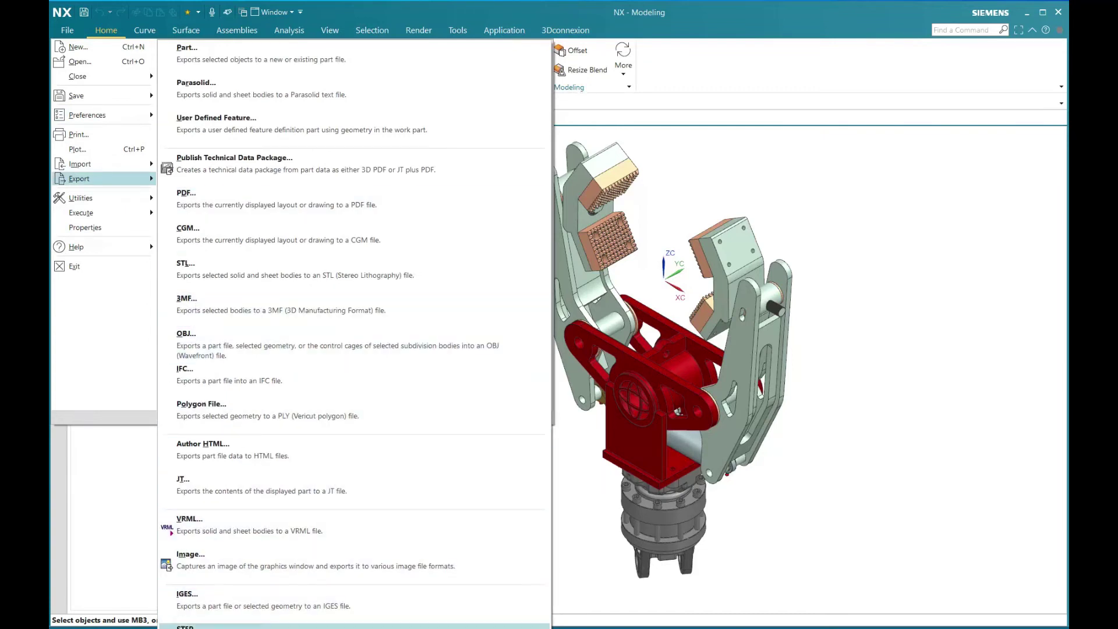
click(238, 625)
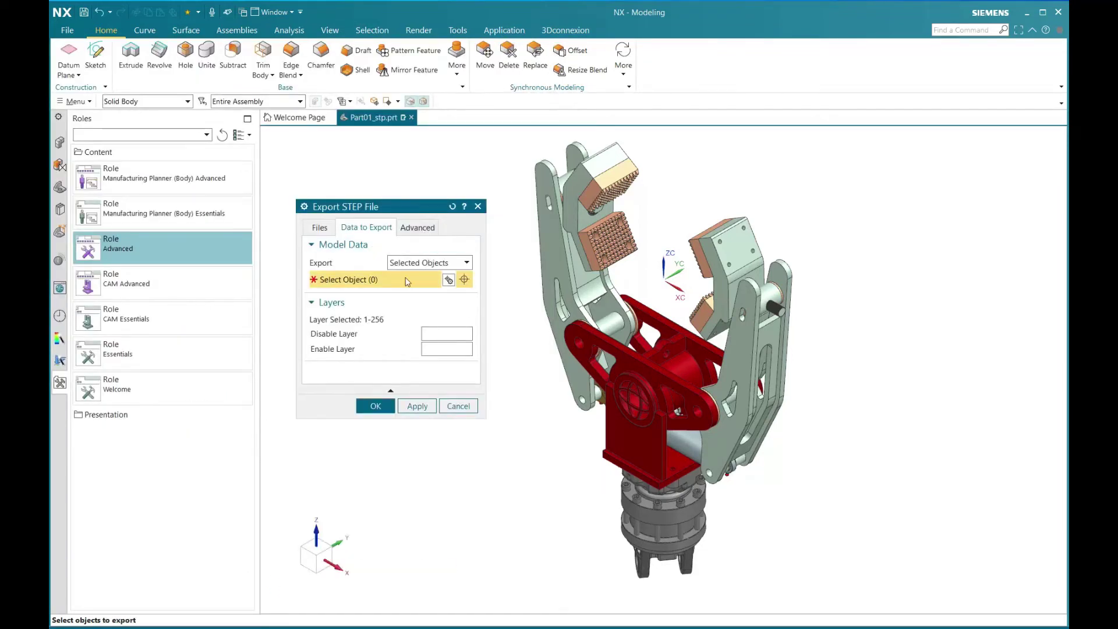
drag(835, 165, 620, 467)
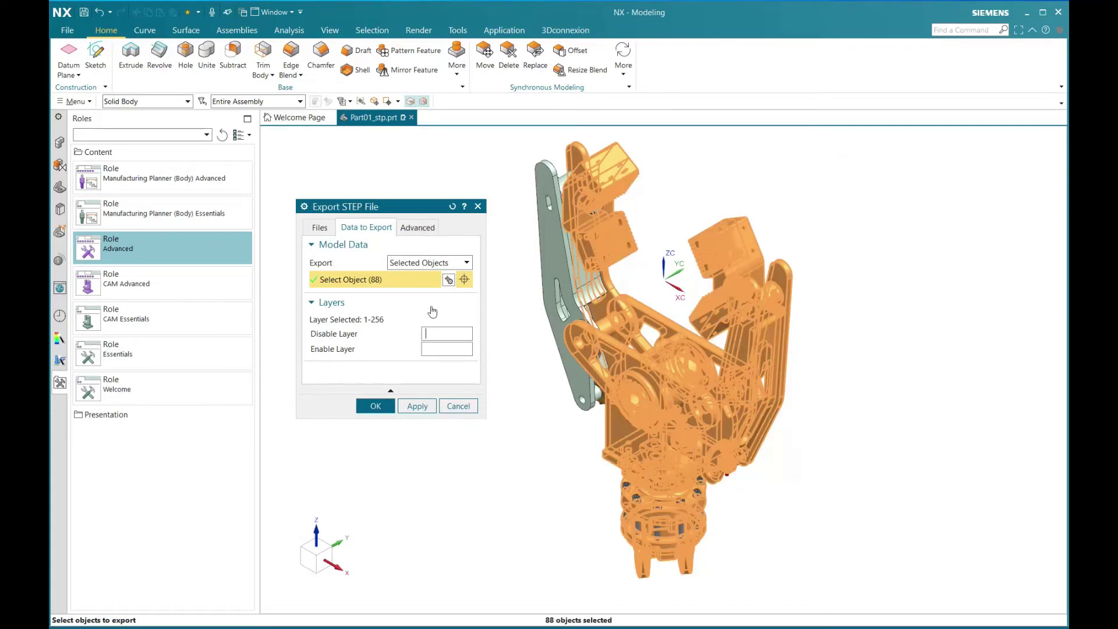
Try a B-spline tolerance of 0.01 for the STEP export, review the data and file settings, and cancel the export.
click(417, 227)
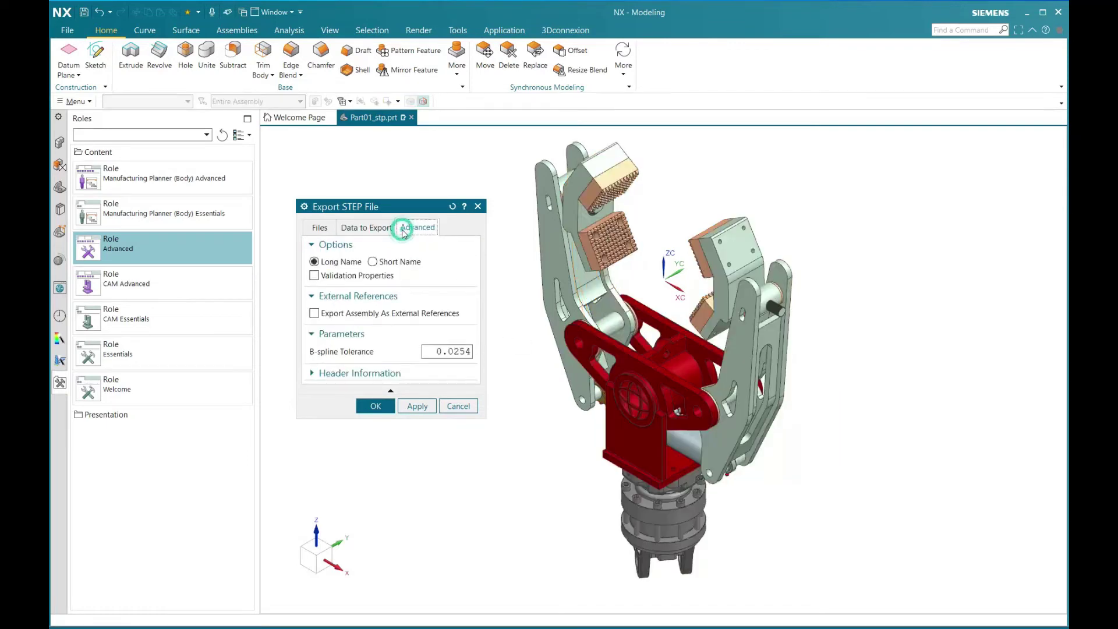
double_click(457, 351)
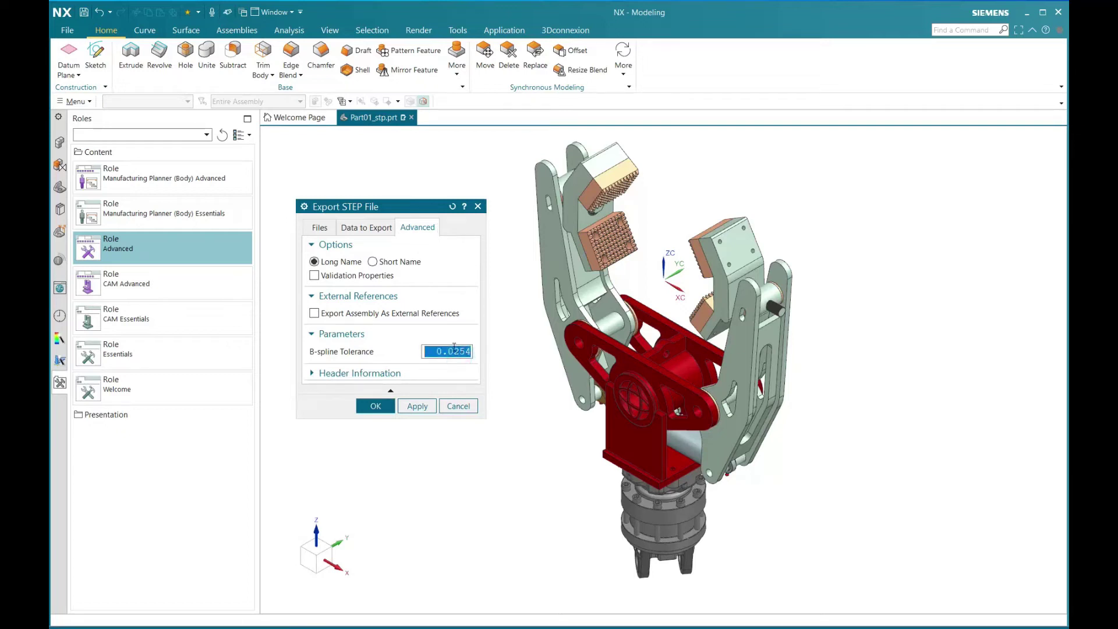
text(.01)
click(365, 227)
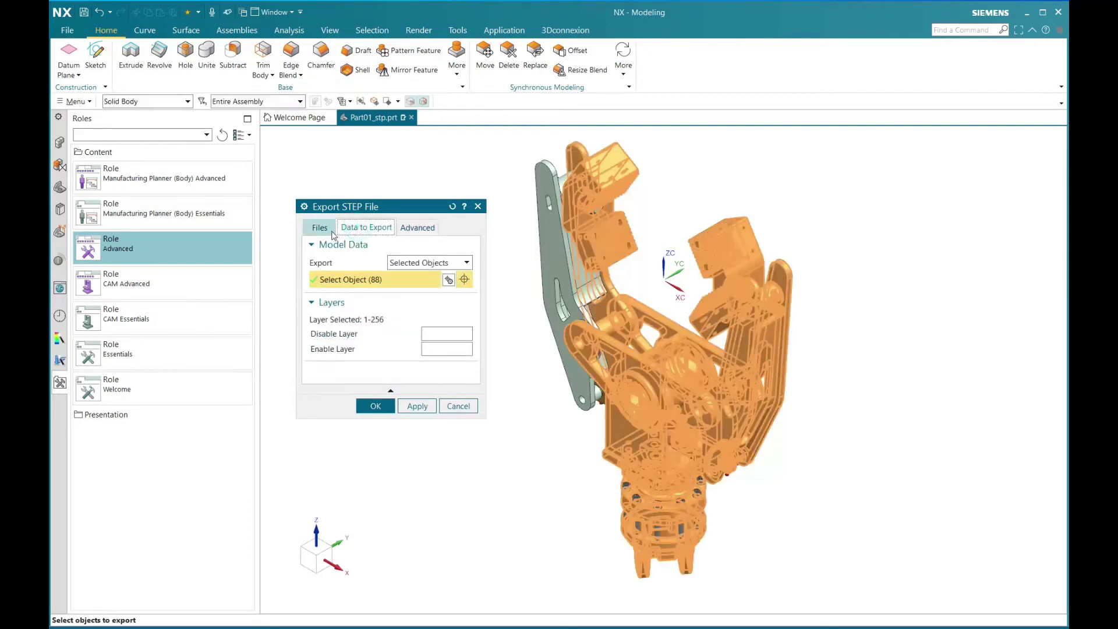
click(332, 232)
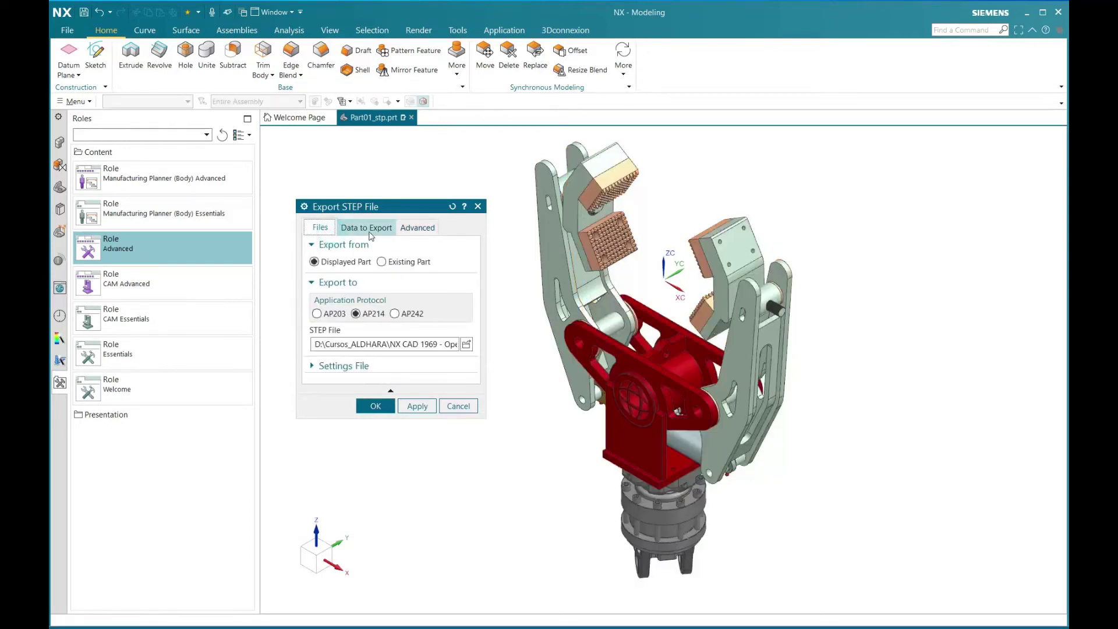
click(459, 406)
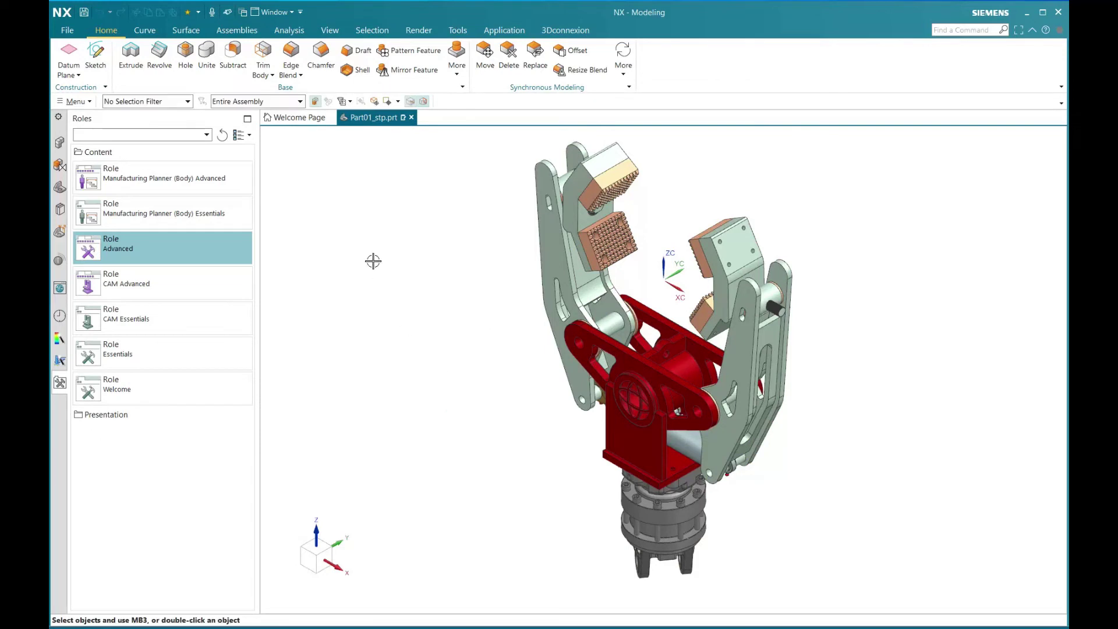
Open the Customer Defaults utility and enlarge its window to show more of the settings.
click(65, 31)
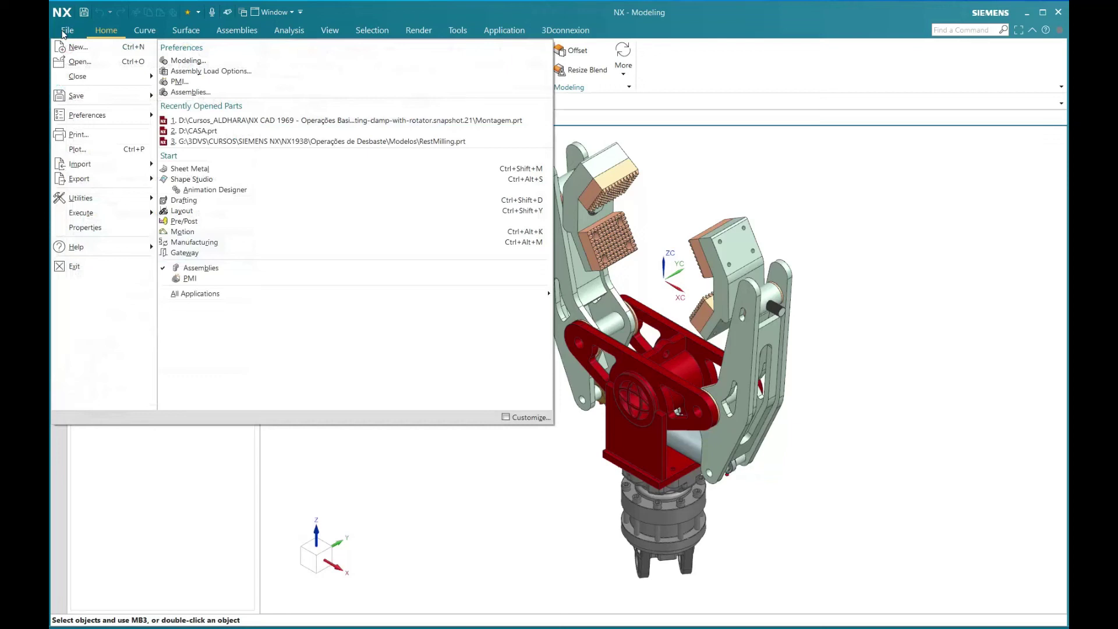
mouse_move(81, 178)
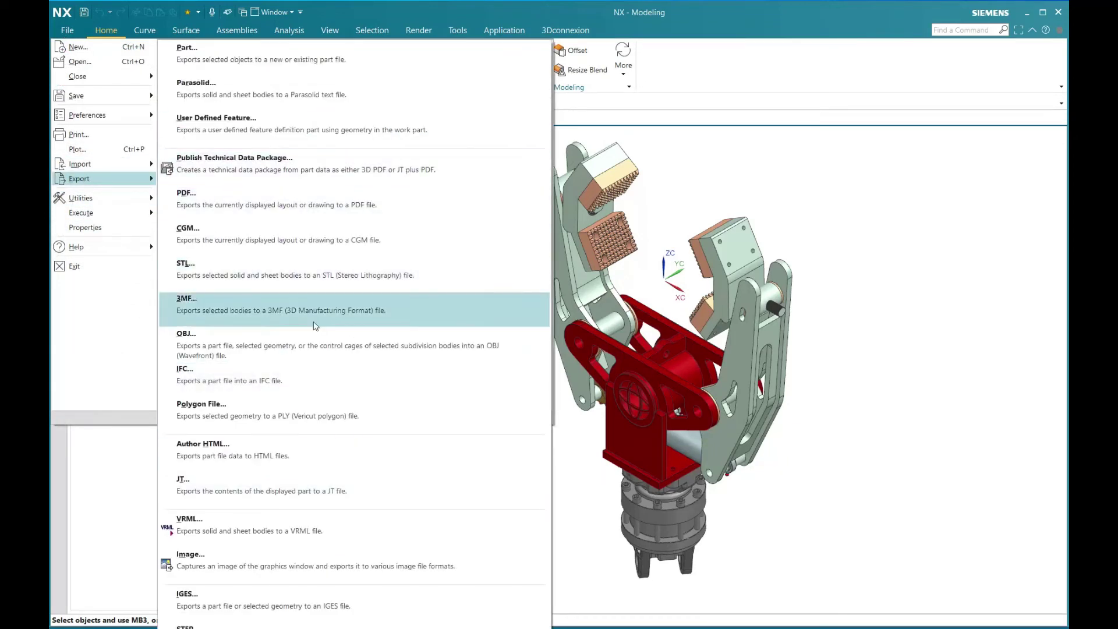
mouse_move(100, 202)
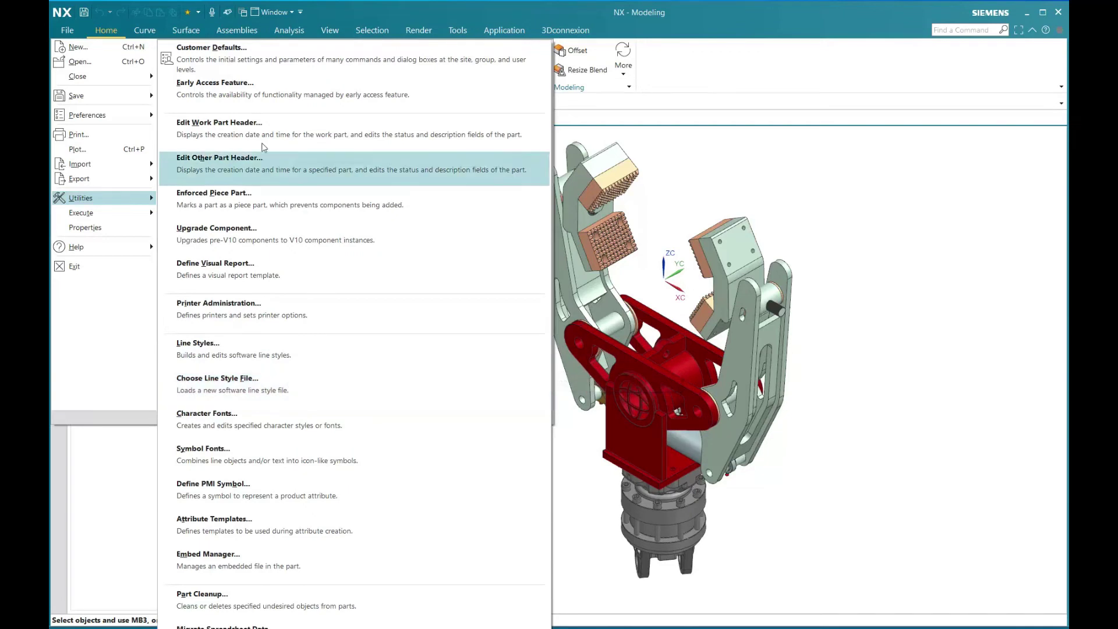
click(229, 60)
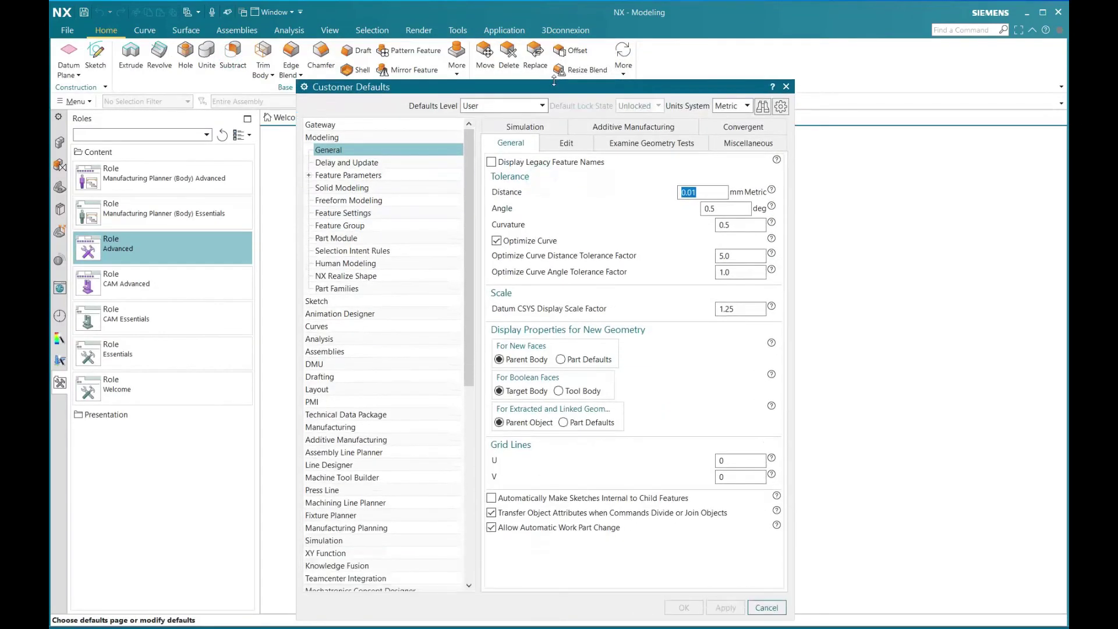
mouse_move(557, 88)
mouse_down()
mouse_move(560, 185)
mouse_move(540, 90)
mouse_up()
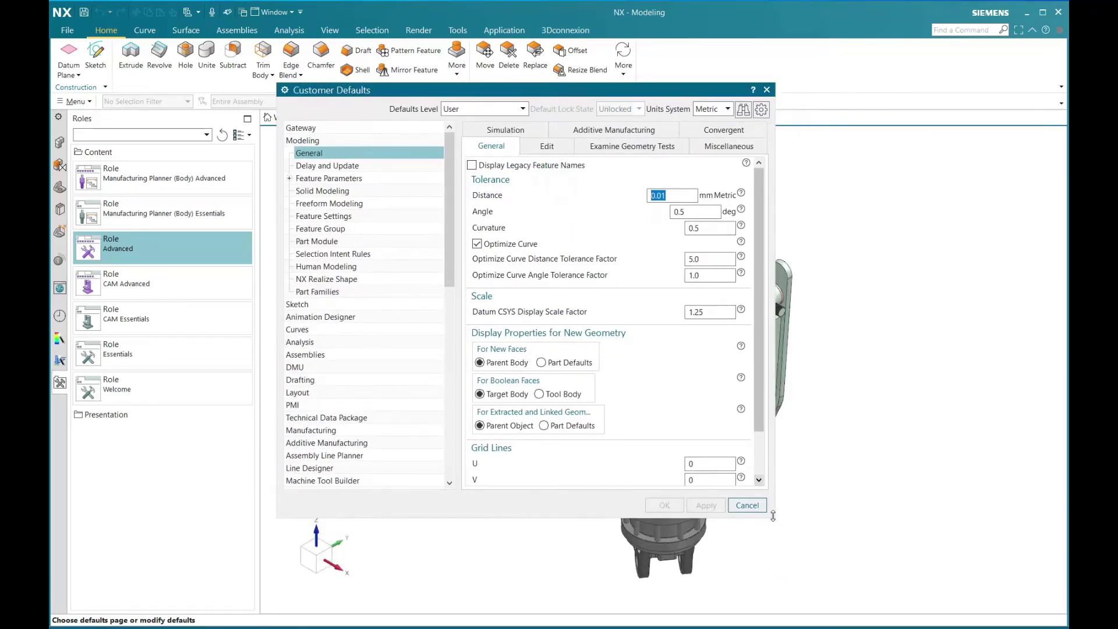
drag(772, 515, 896, 563)
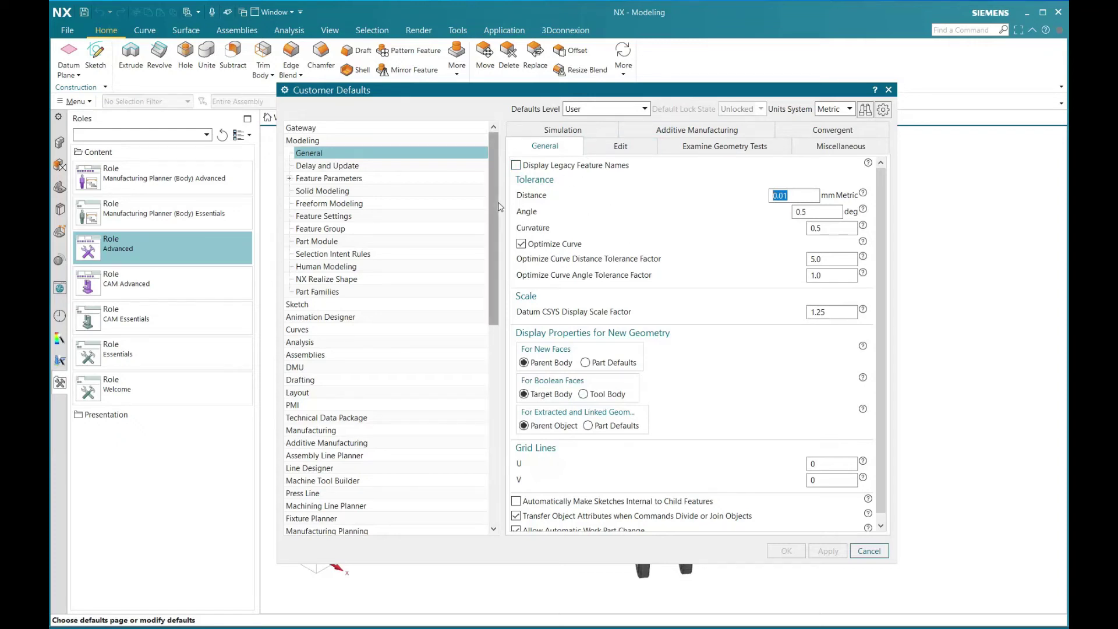
Set the Interval for Save Changes Reminder to 20 minutes in the Gateway general part defaults.
scroll(482, 284, down, 5)
scroll(482, 284, down, 5)
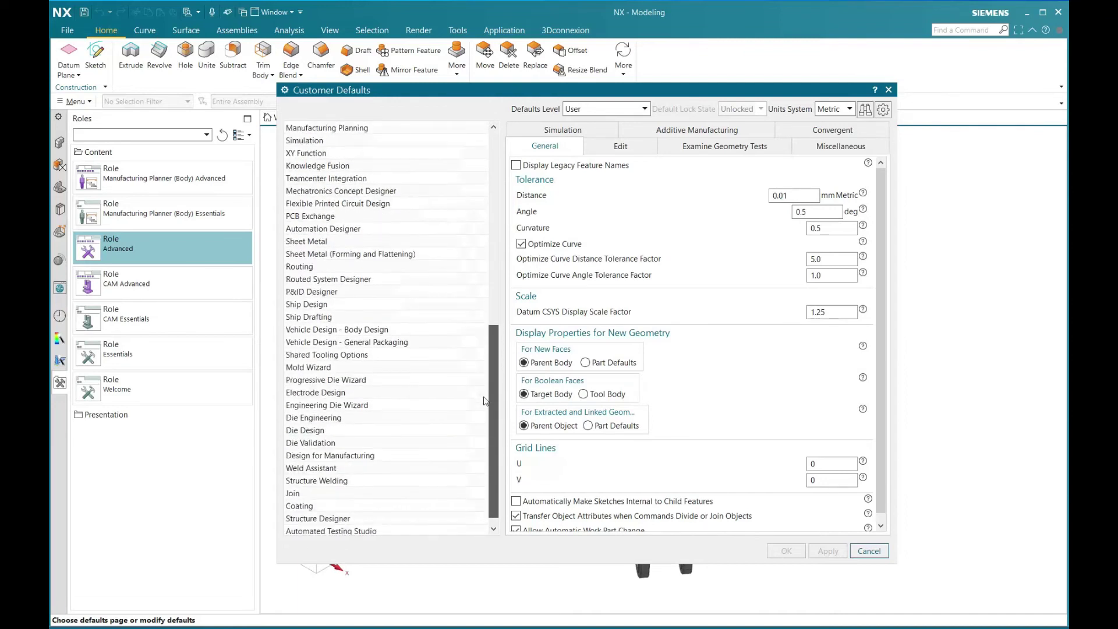
drag(499, 373, 538, 205)
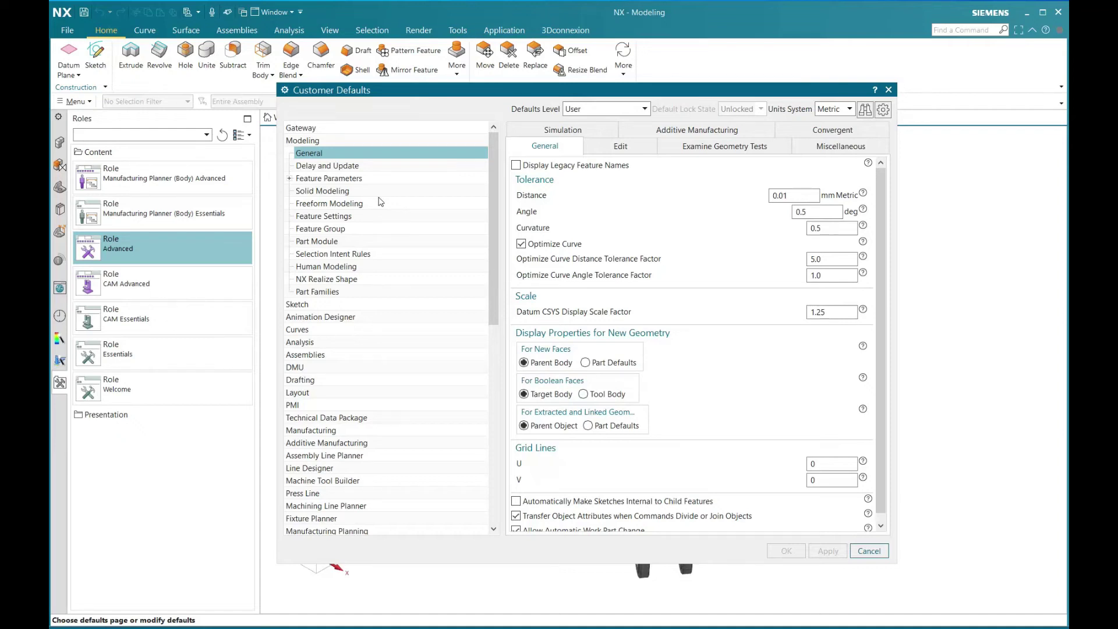
click(327, 127)
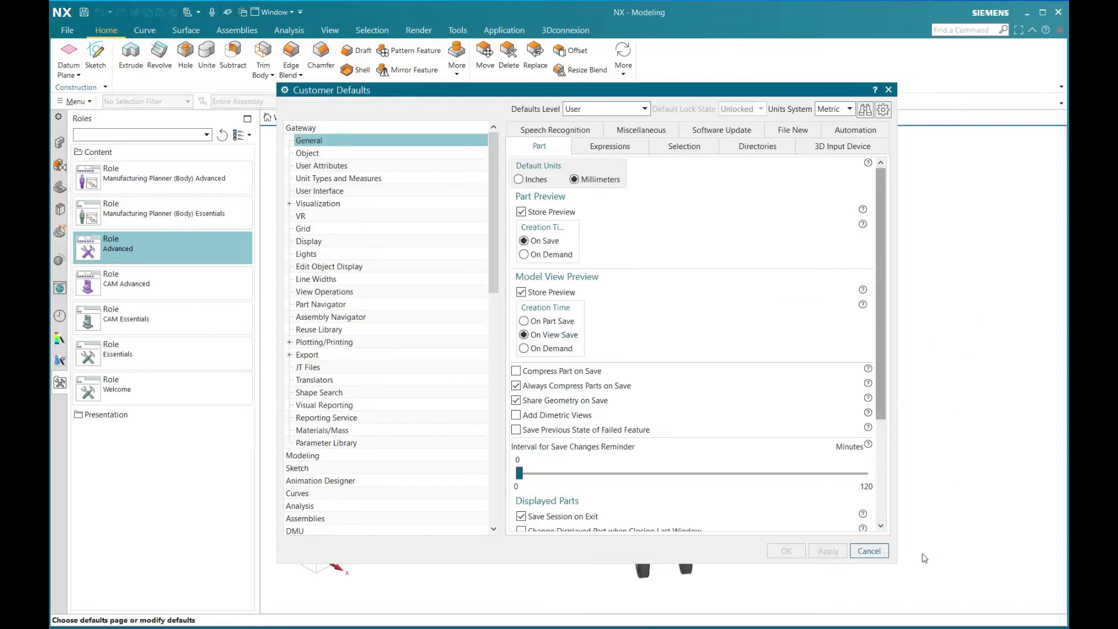
drag(897, 563, 948, 586)
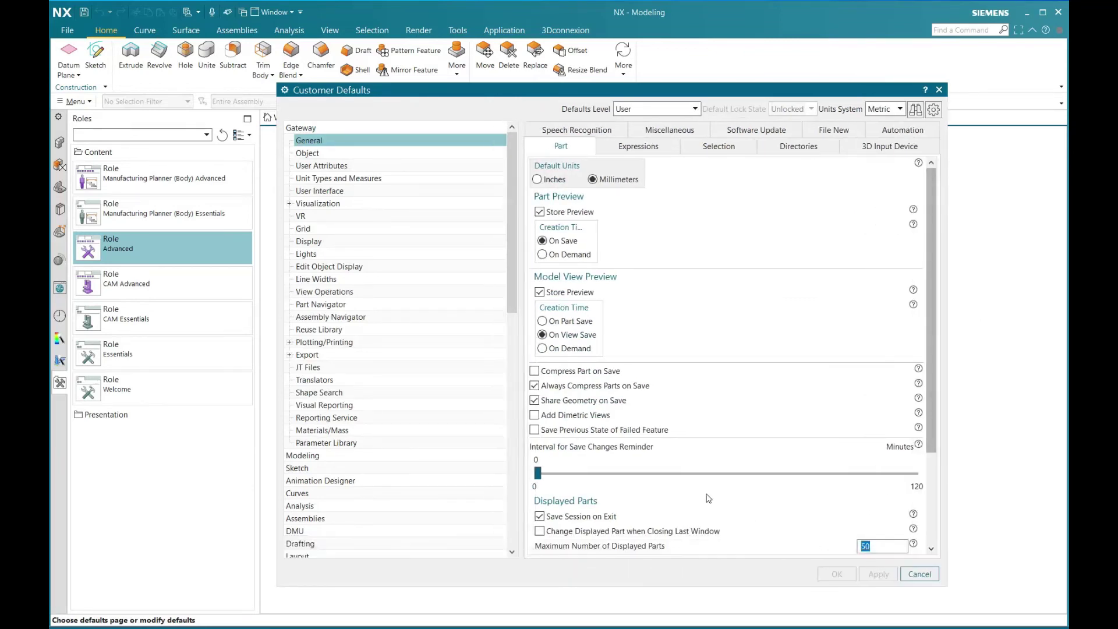
drag(581, 91, 535, 33)
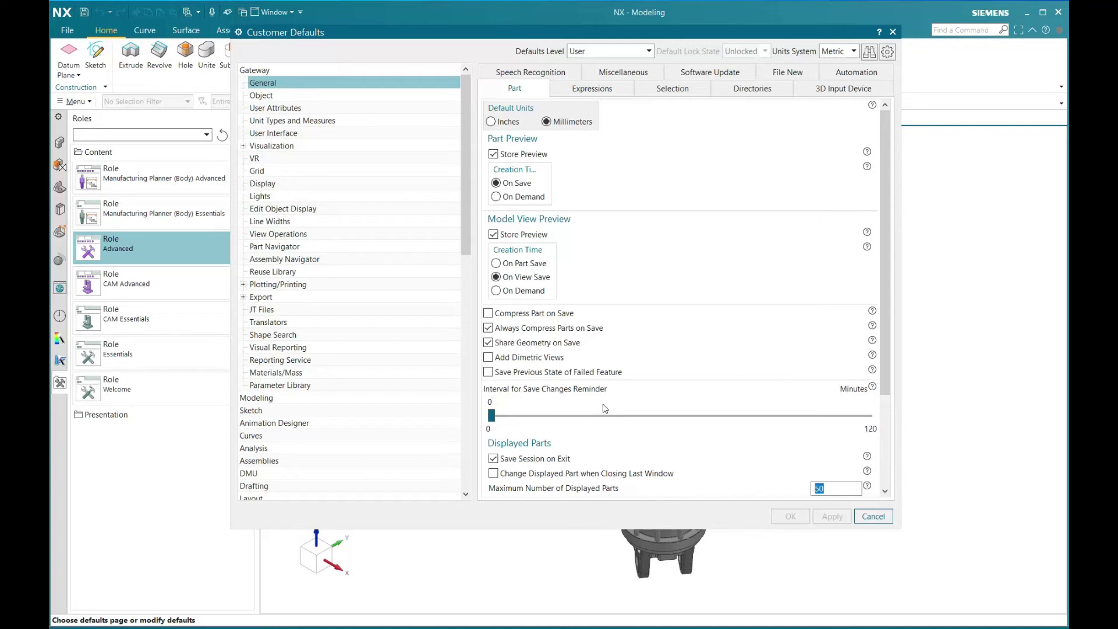
drag(491, 415, 557, 423)
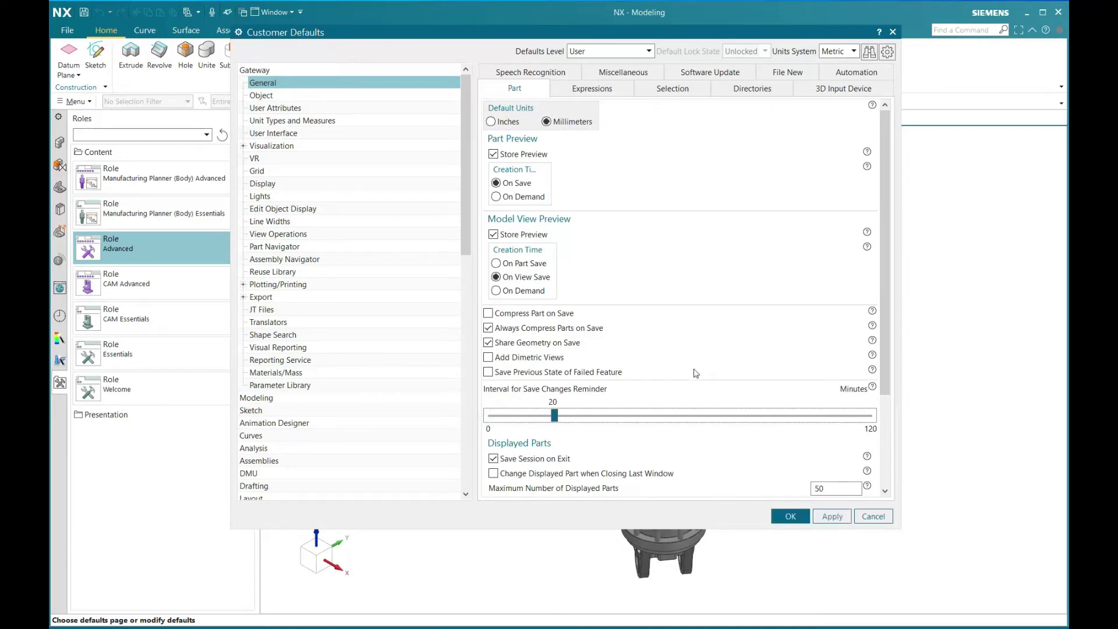
Enable Change Displayed Part when Closing Last Window in the Displayed Parts defaults.
scroll(698, 371, down, 2)
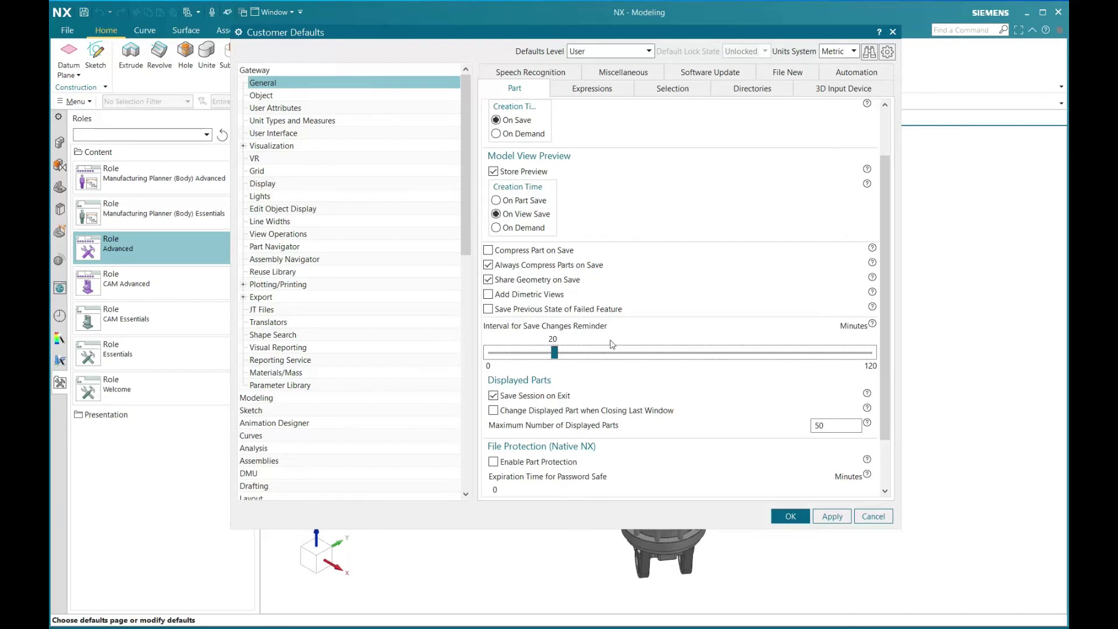
scroll(882, 367, down, 2)
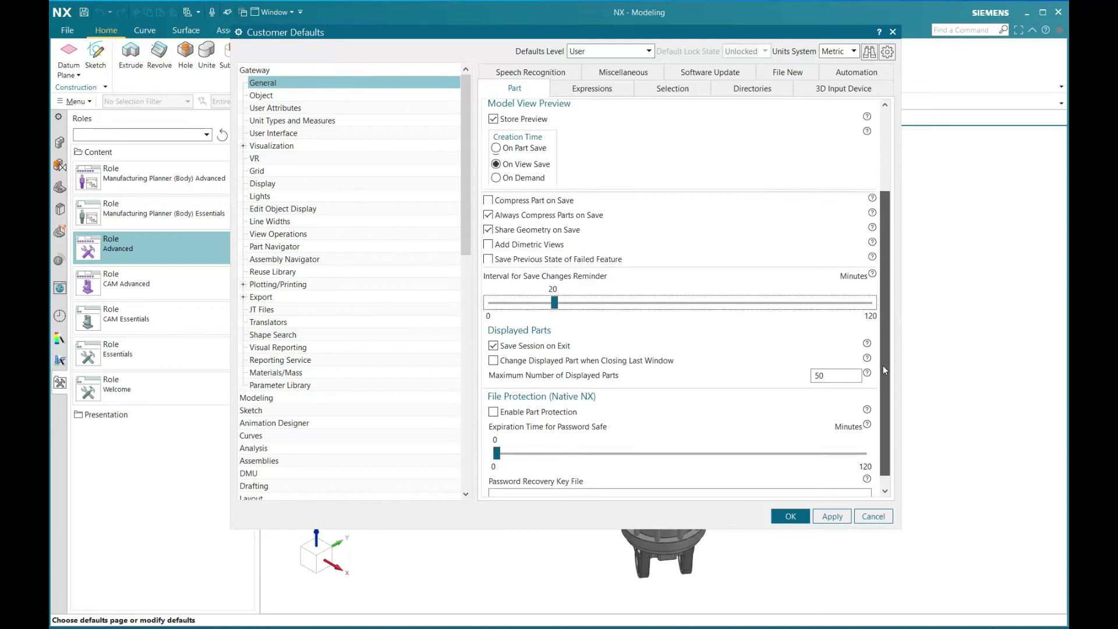
scroll(883, 378, down, 1)
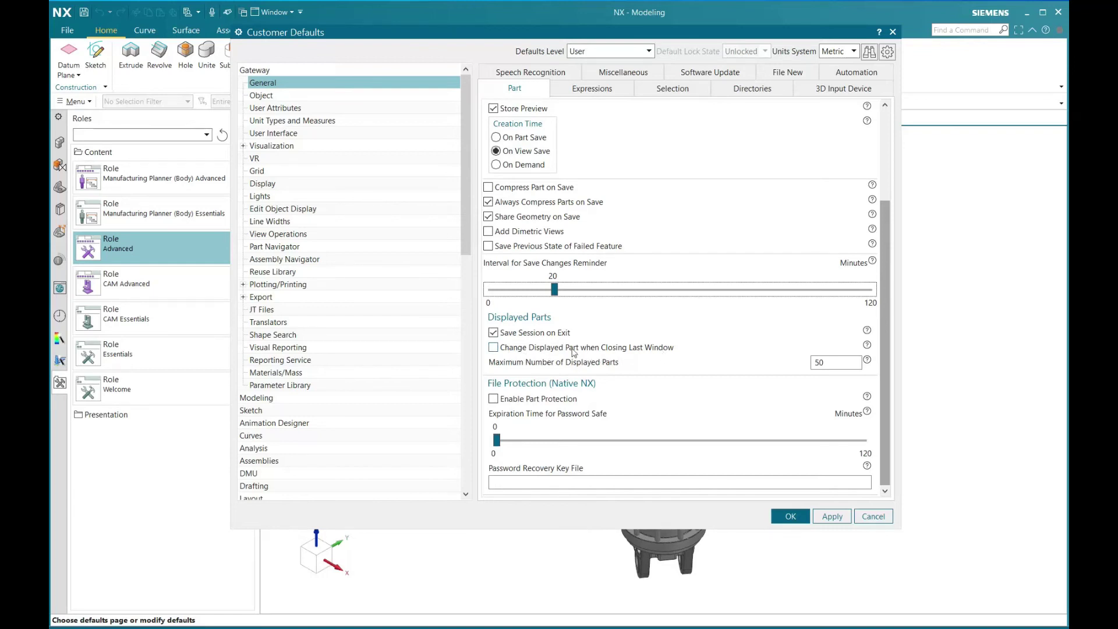
click(493, 348)
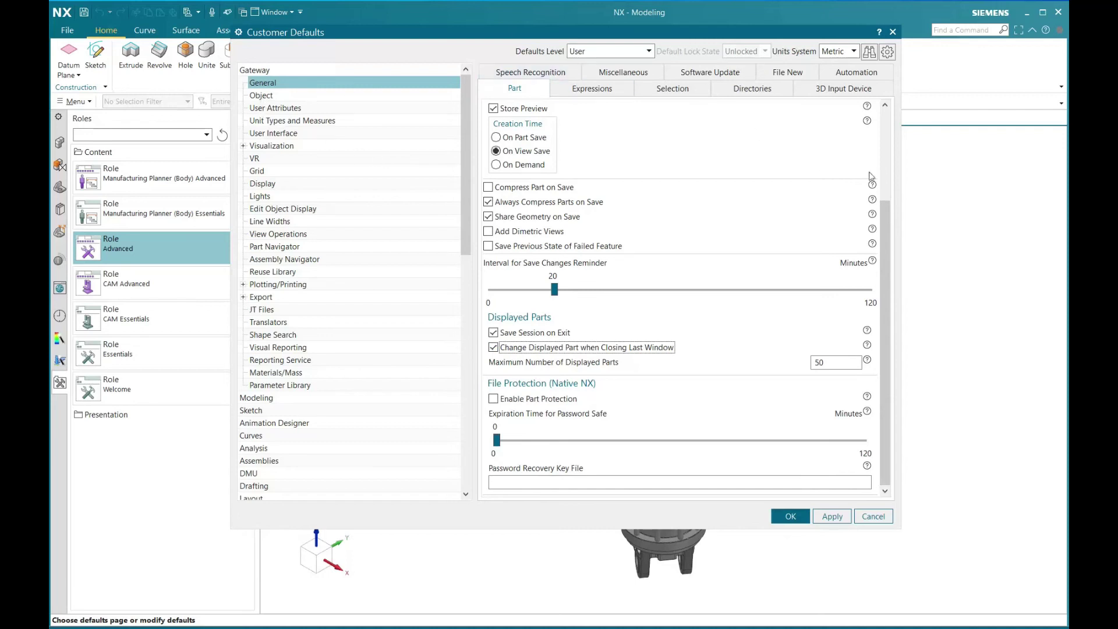
Widen the Customer Defaults window and review the Gateway general defaults for expressions, selection, directories and miscellaneous options.
drag(901, 165, 965, 165)
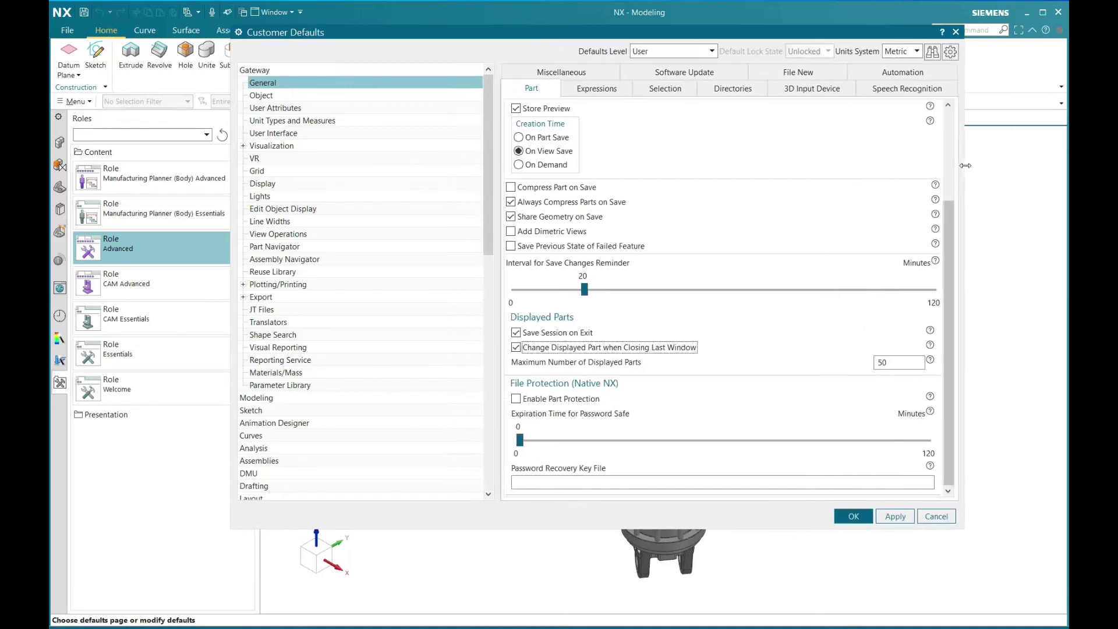
click(618, 89)
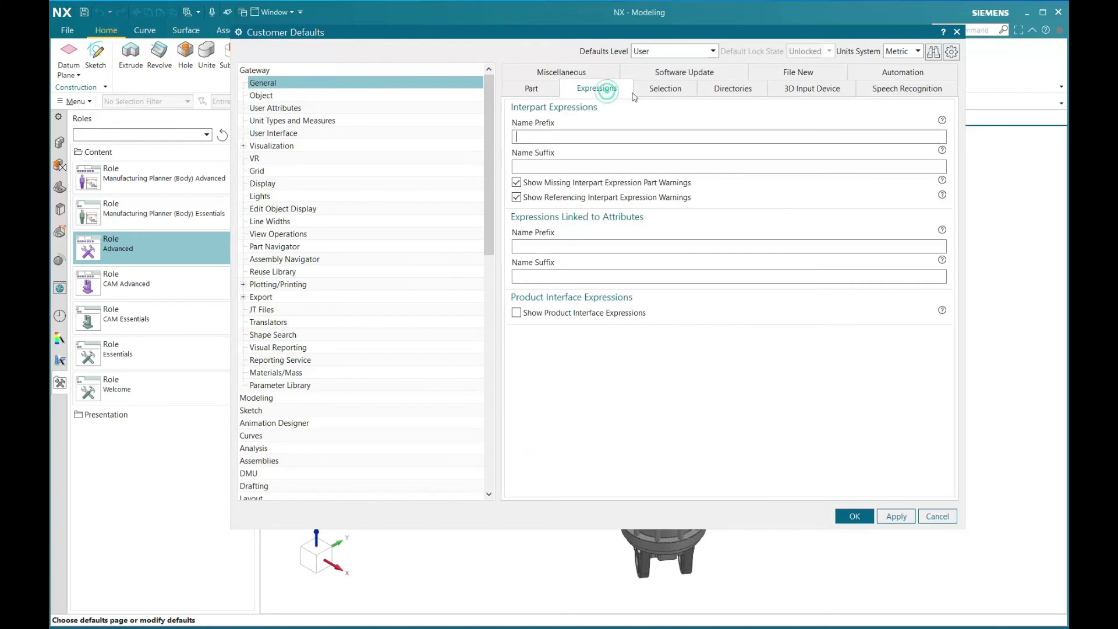
click(674, 91)
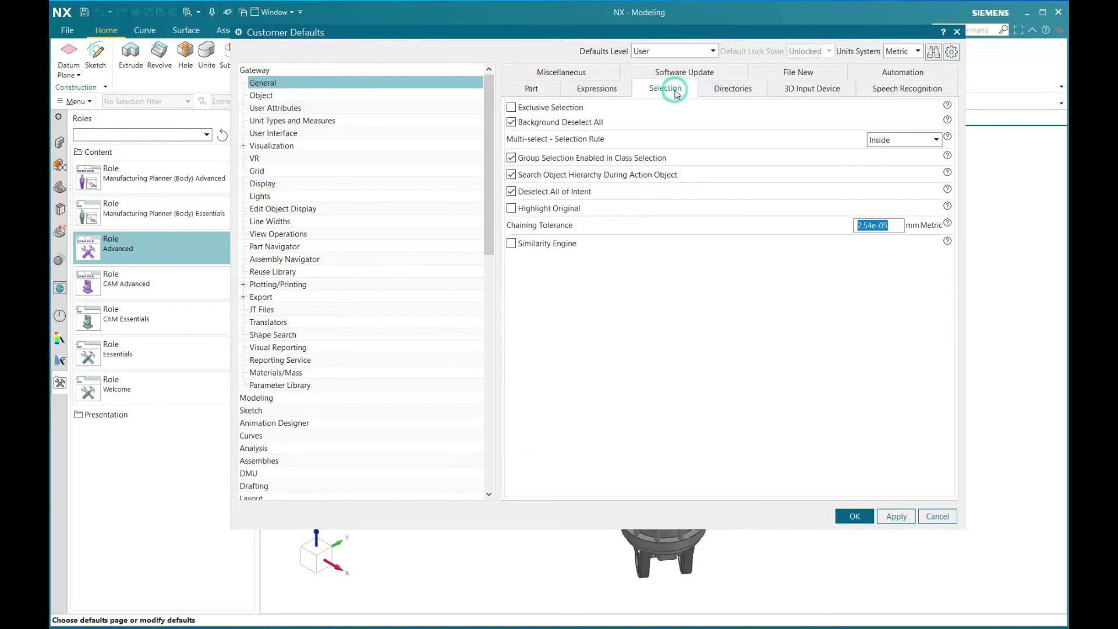
click(735, 90)
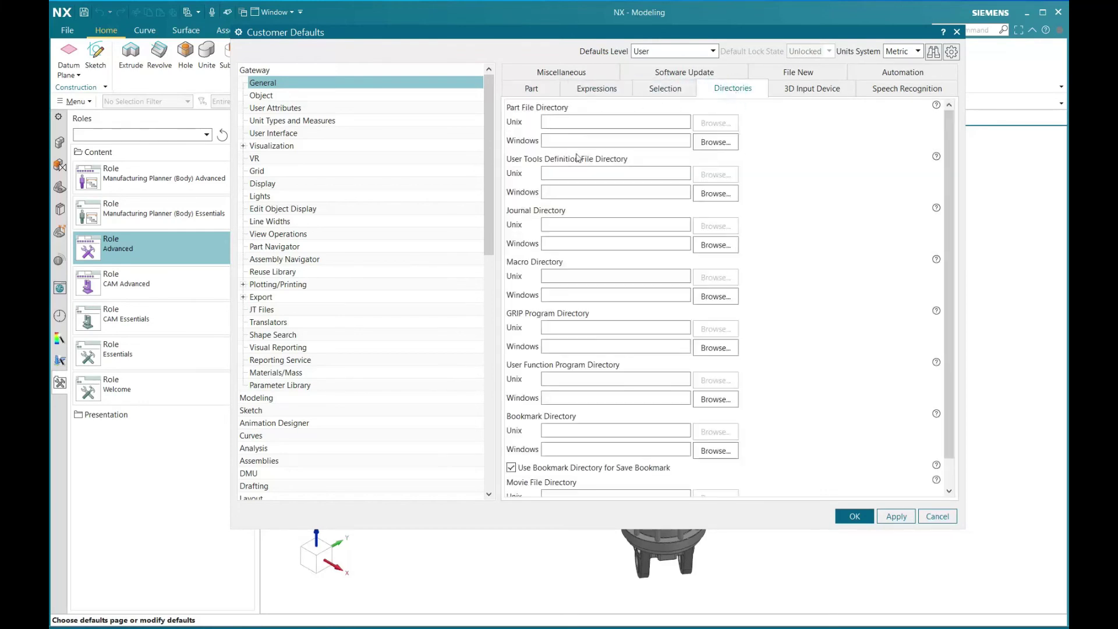
click(579, 73)
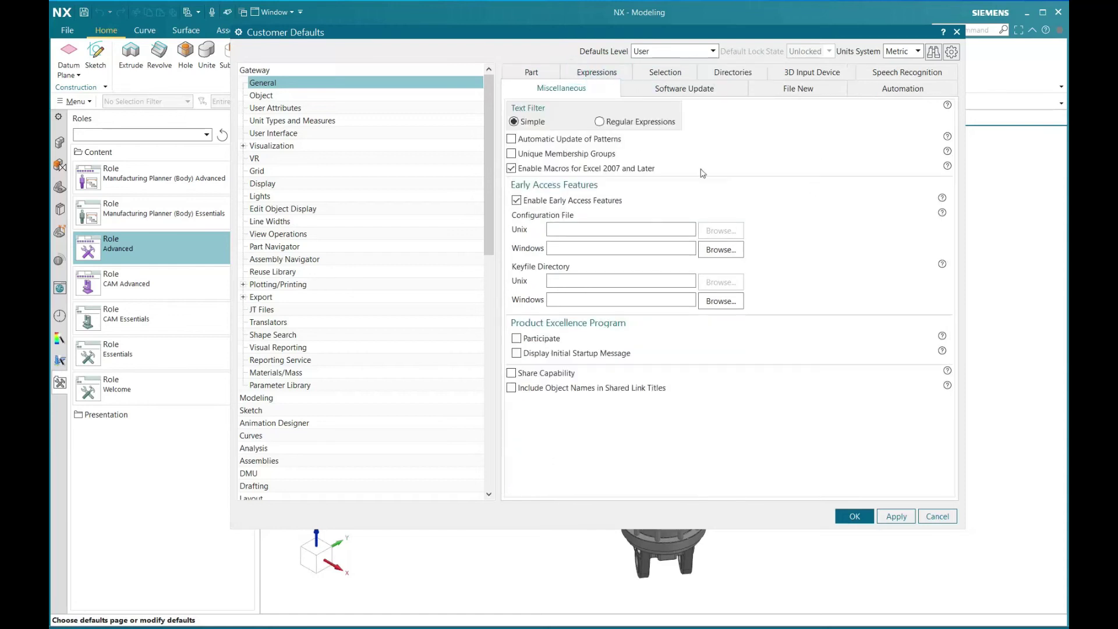
Review the Gateway defaults for object display, including arcs and solid bodies, plus user attributes and visualization rendering styles.
click(272, 96)
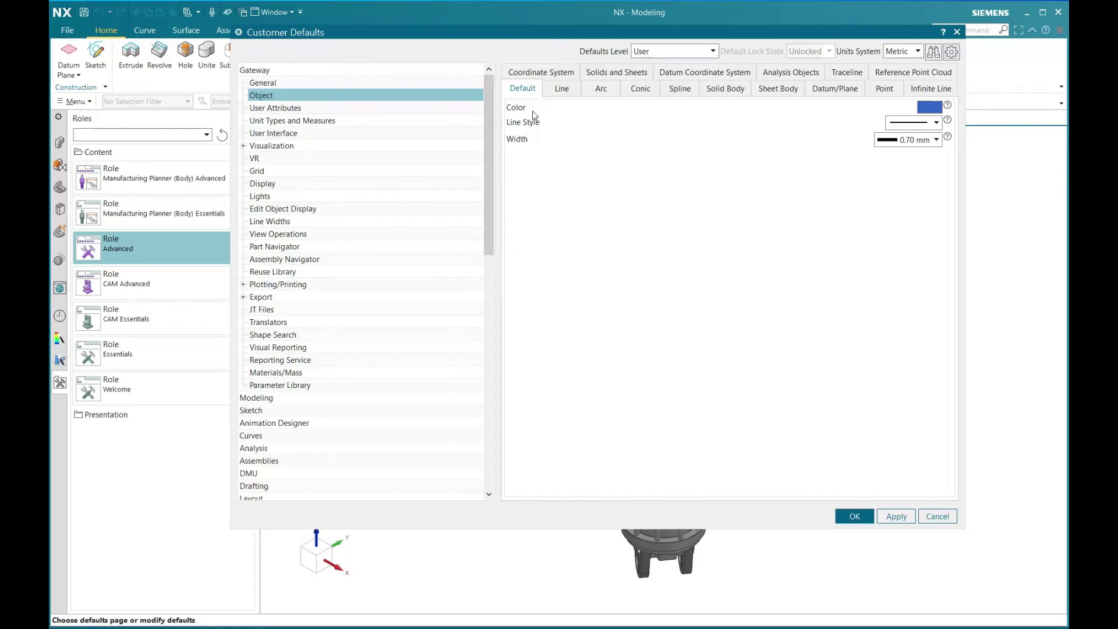
click(550, 92)
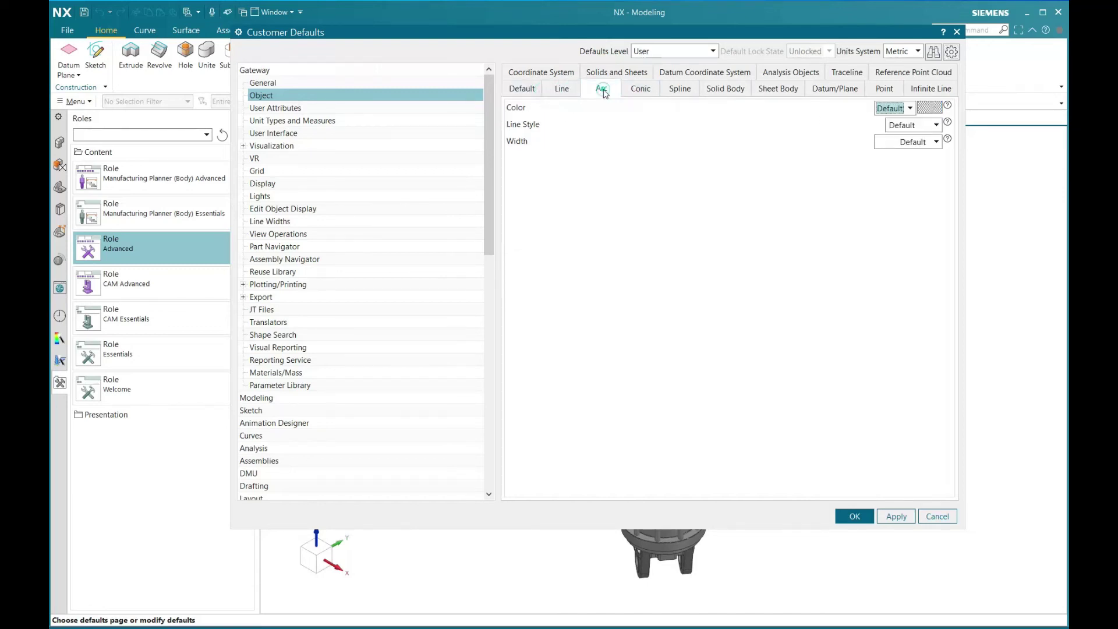
click(717, 89)
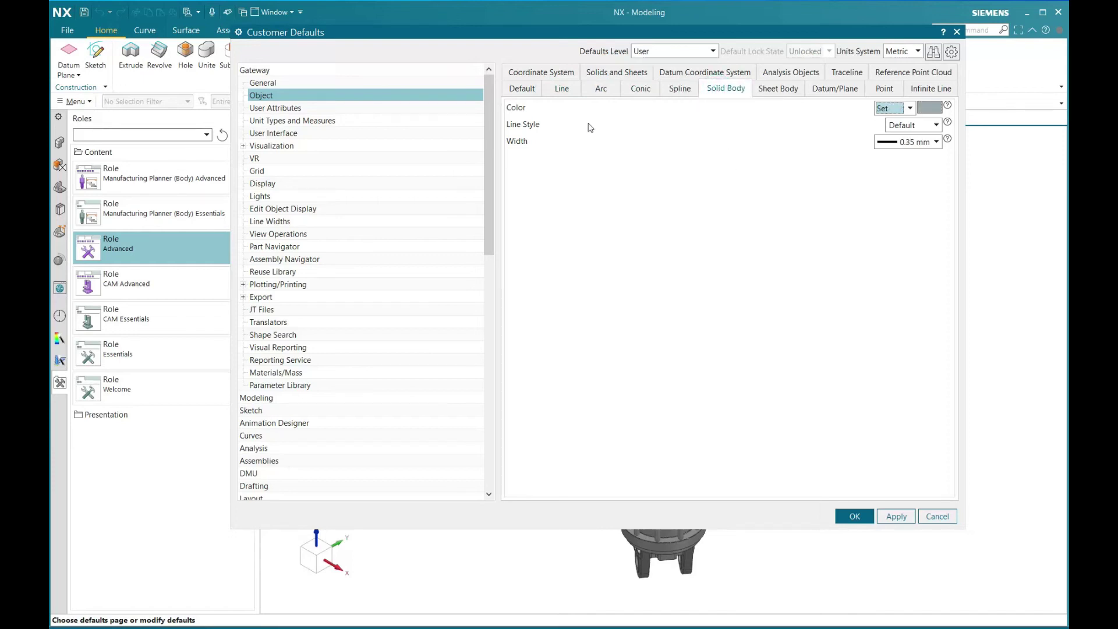
click(296, 114)
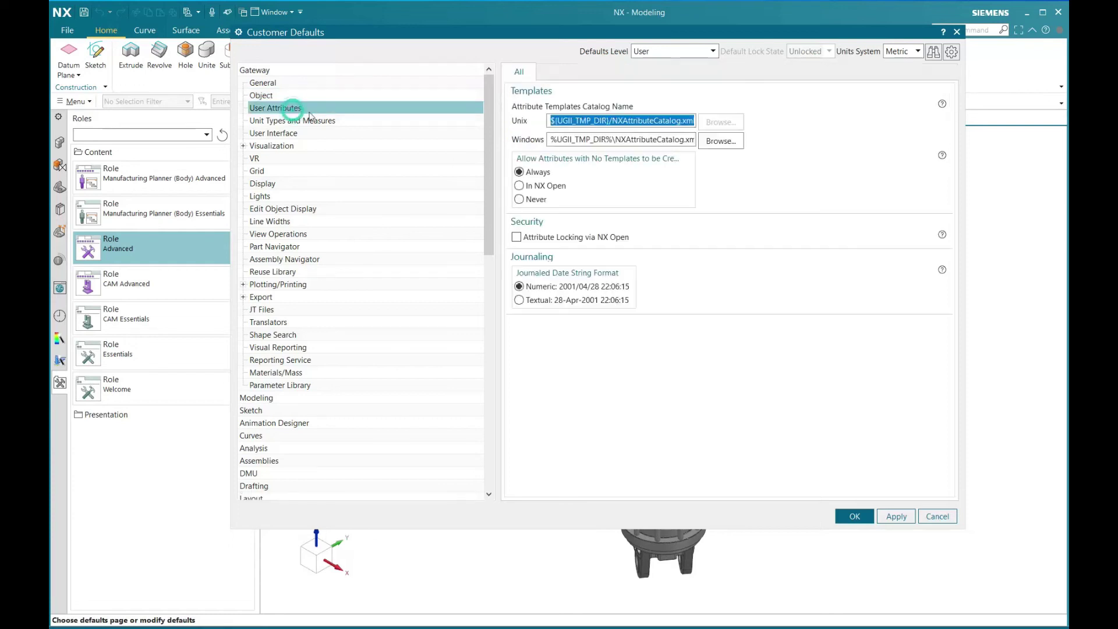
click(243, 146)
click(274, 159)
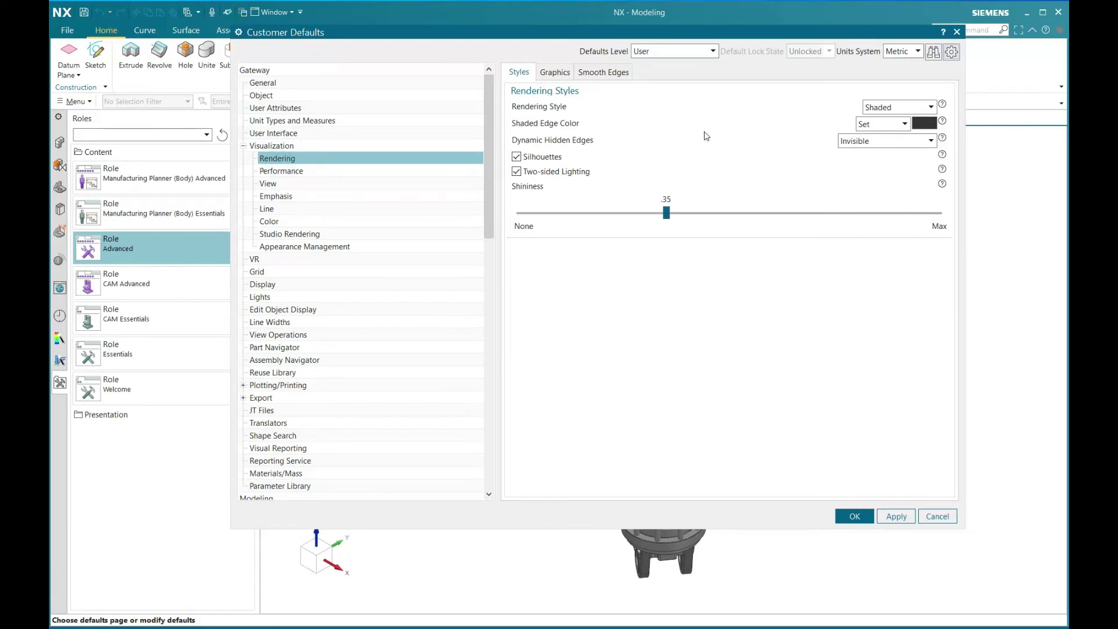
click(243, 146)
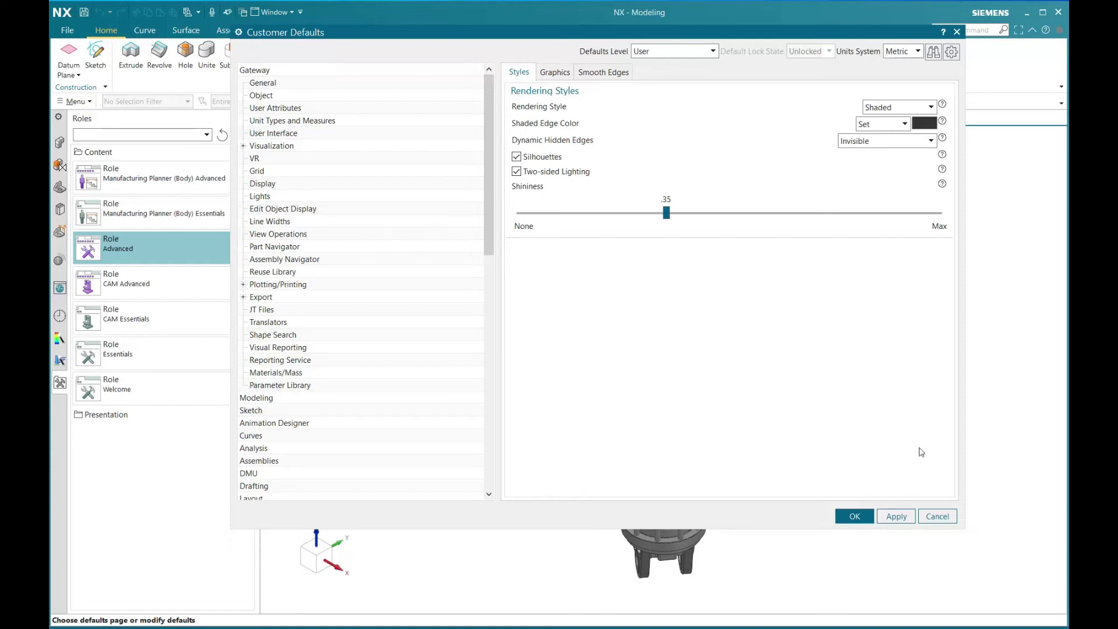
drag(545, 39, 524, 55)
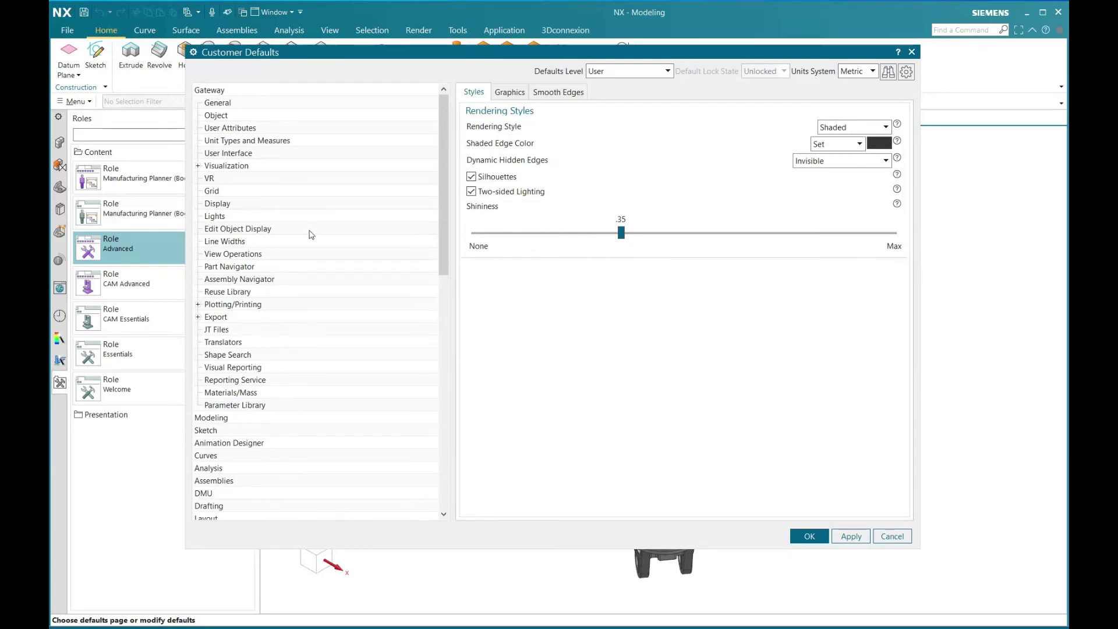
Review the general Modeling and Sketch defaults, save the Customer Defaults changes and acknowledge the restart notice.
click(218, 417)
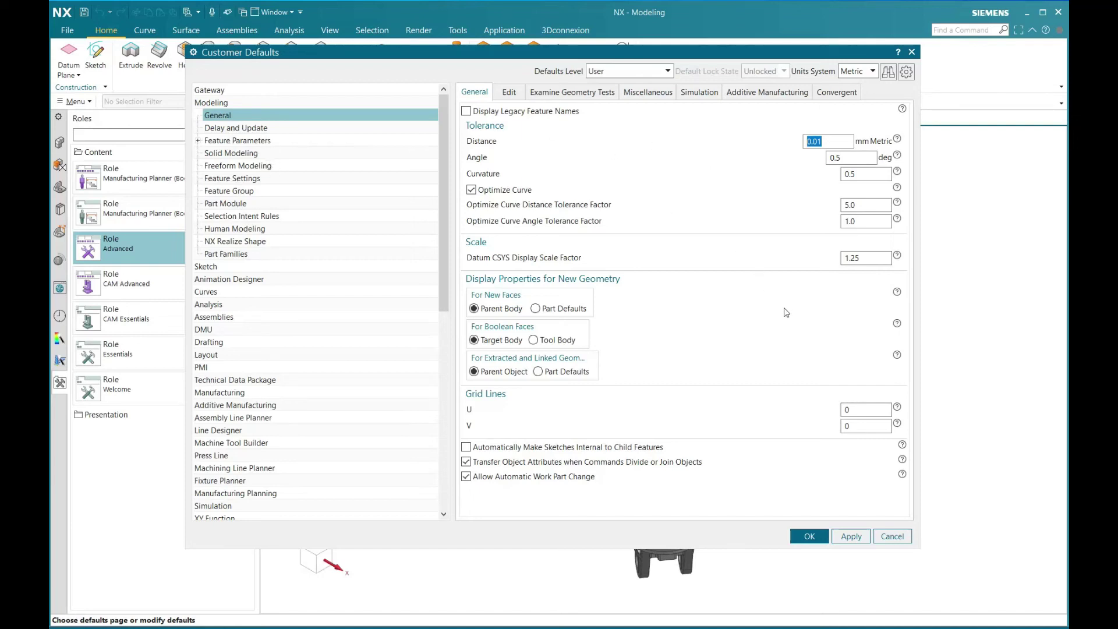
click(208, 266)
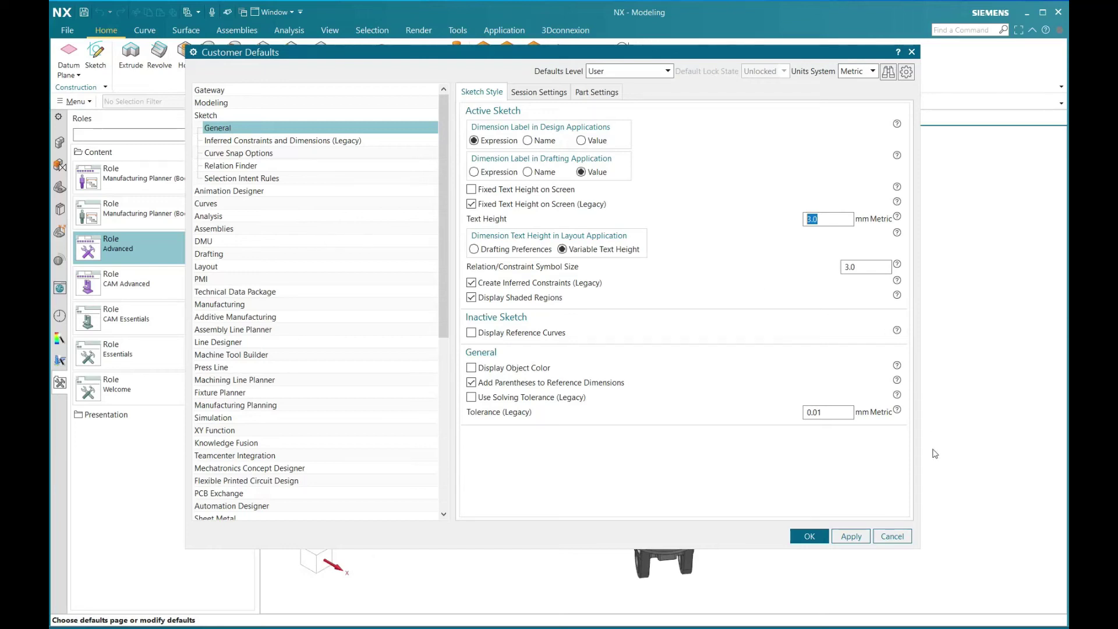
click(810, 537)
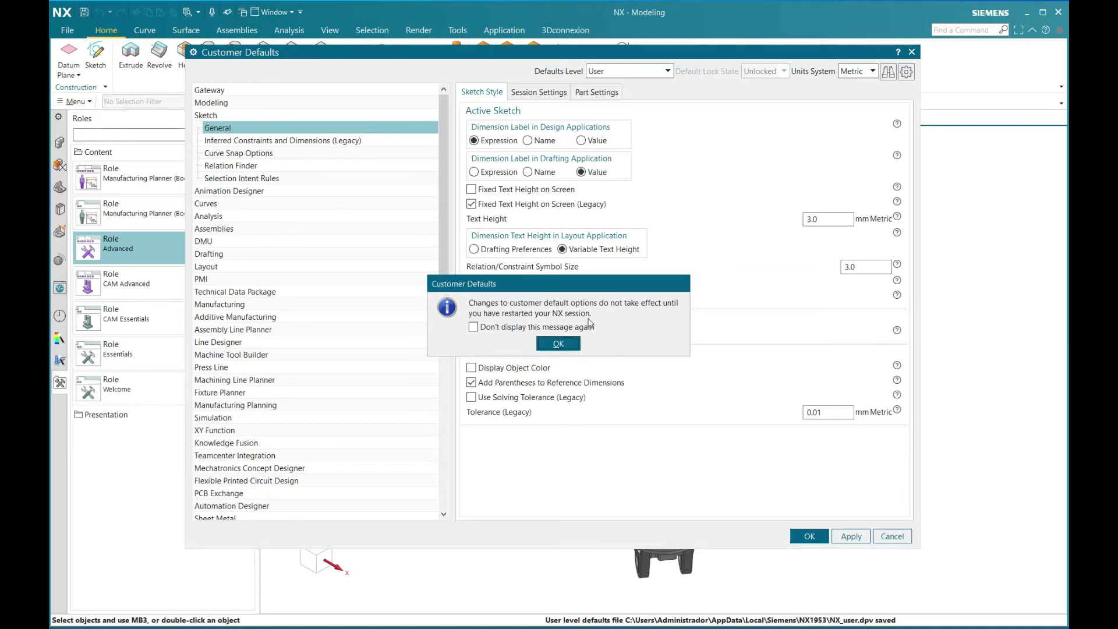
click(557, 344)
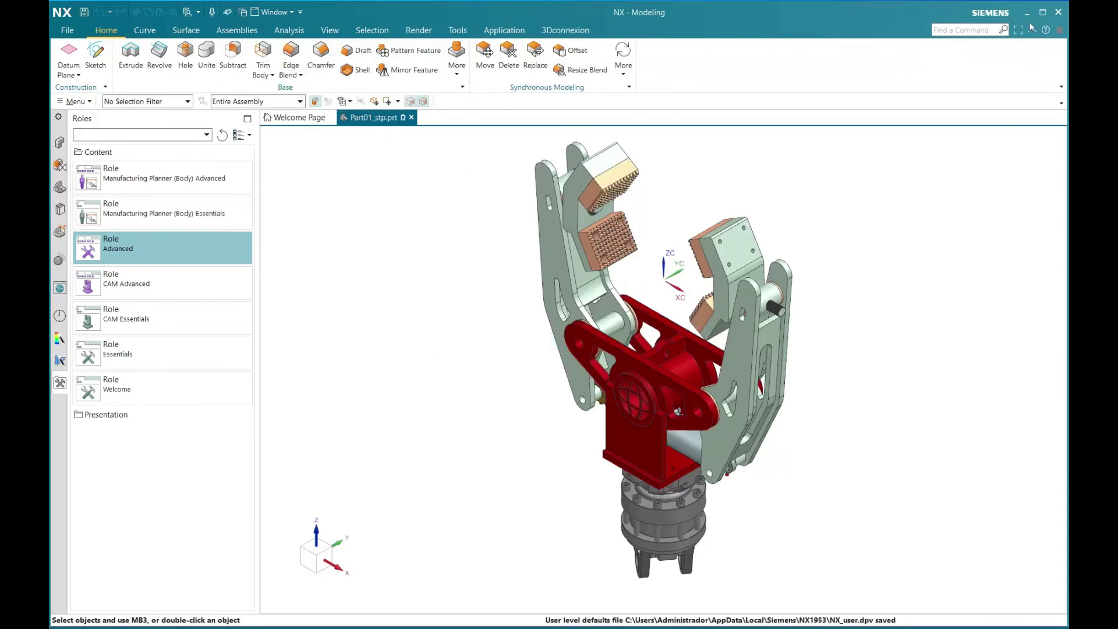
Open the Part Cleanup utility, review its cleanup and delete actions, and cancel it.
click(74, 33)
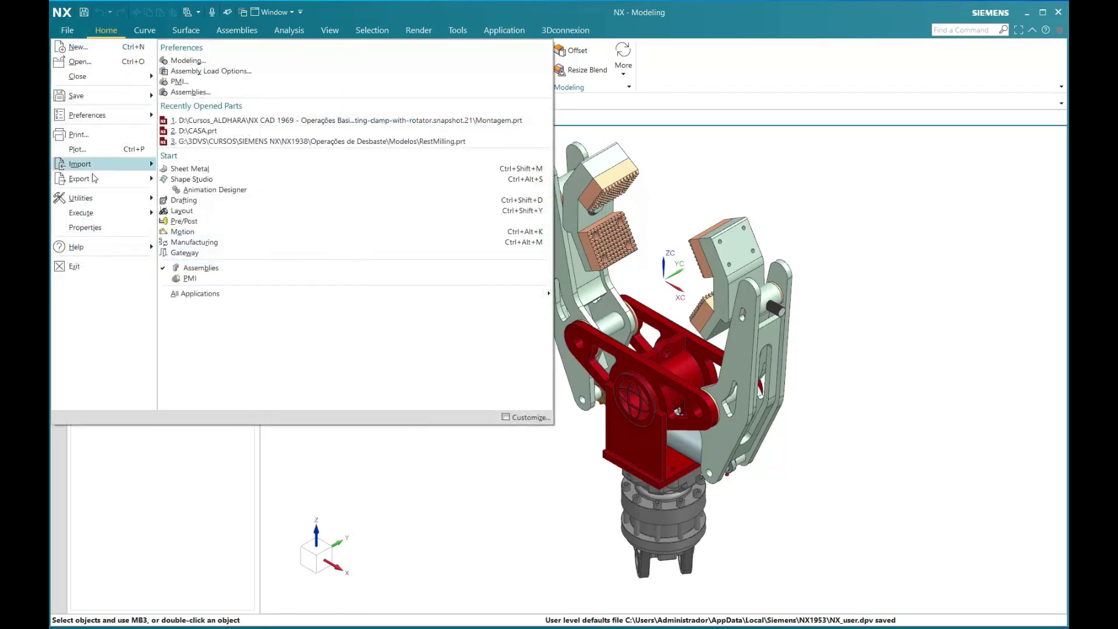
mouse_move(98, 200)
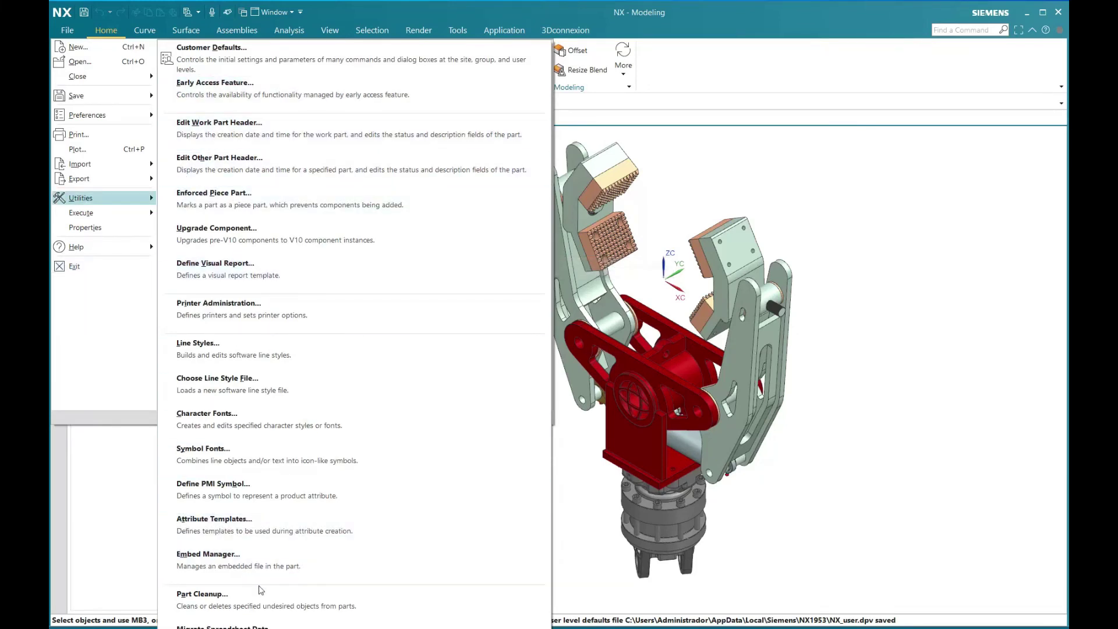
click(260, 593)
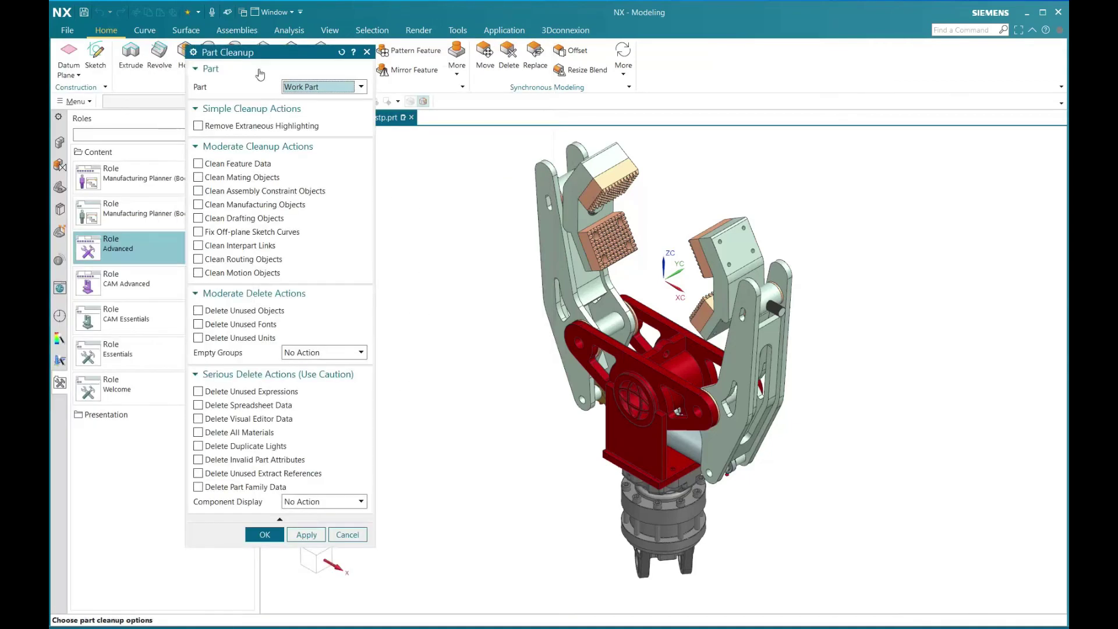
drag(266, 57, 395, 71)
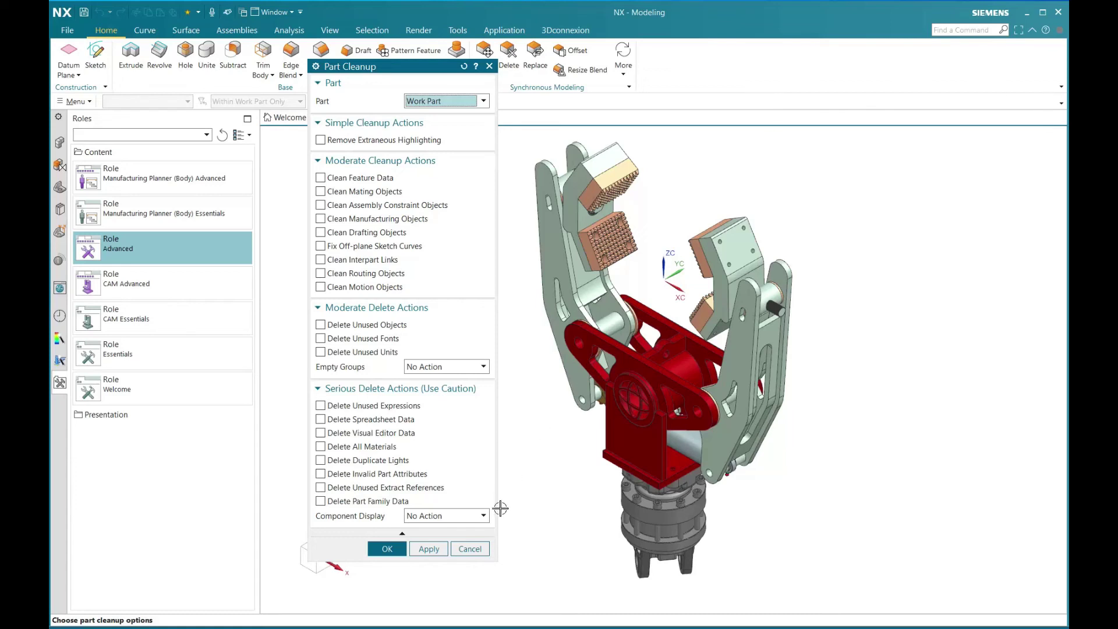
click(469, 549)
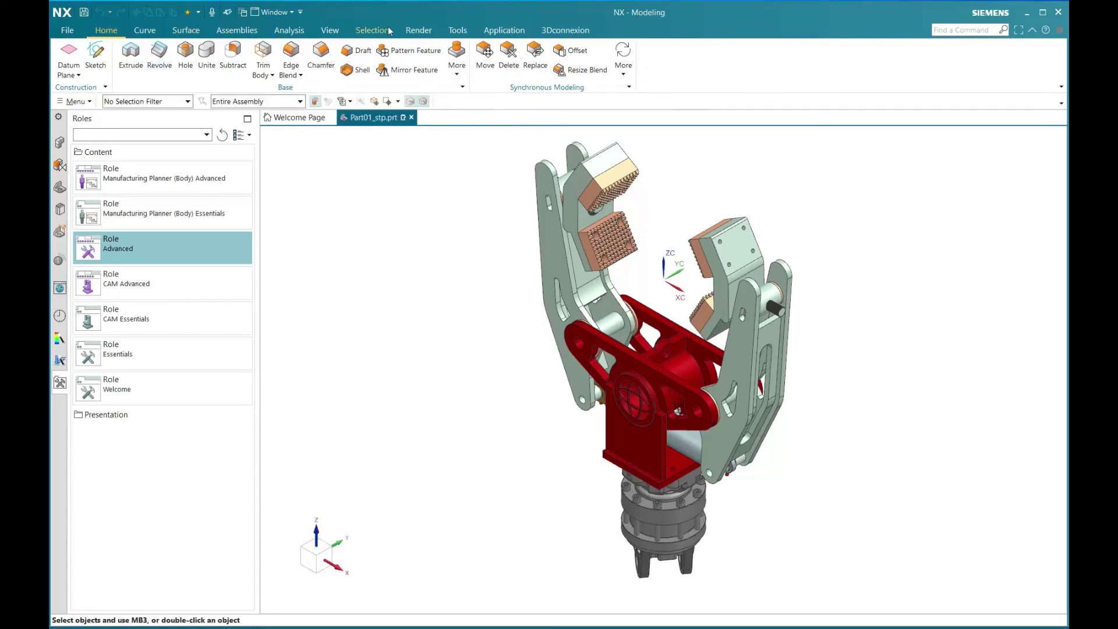
Examine the gripper part's layers and their object counts in Layer Settings, and close the dialog.
click(336, 29)
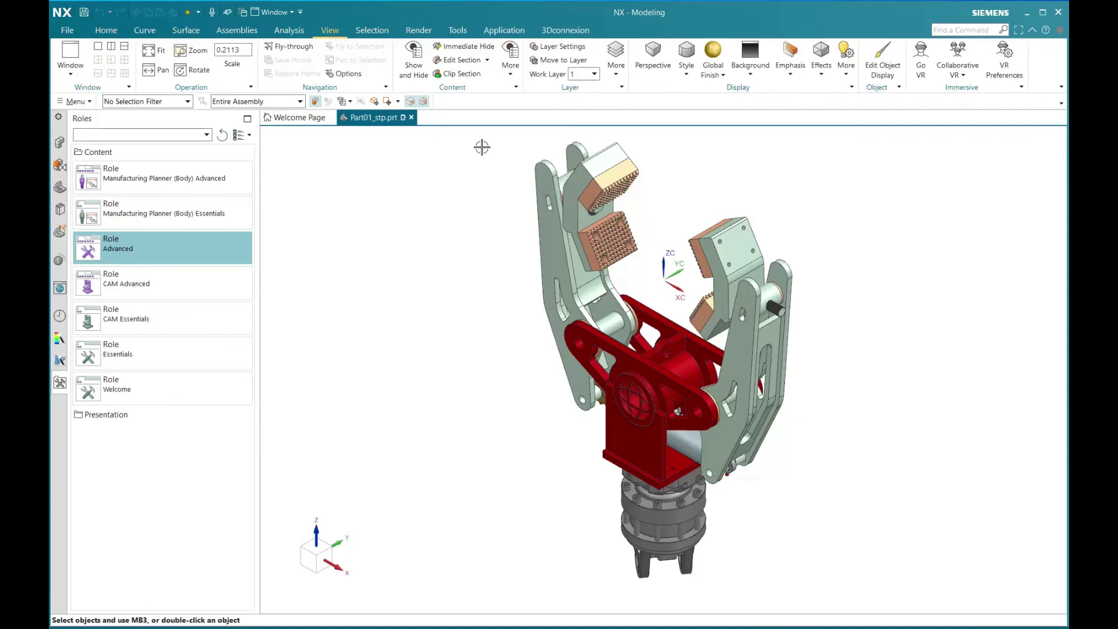
click(558, 47)
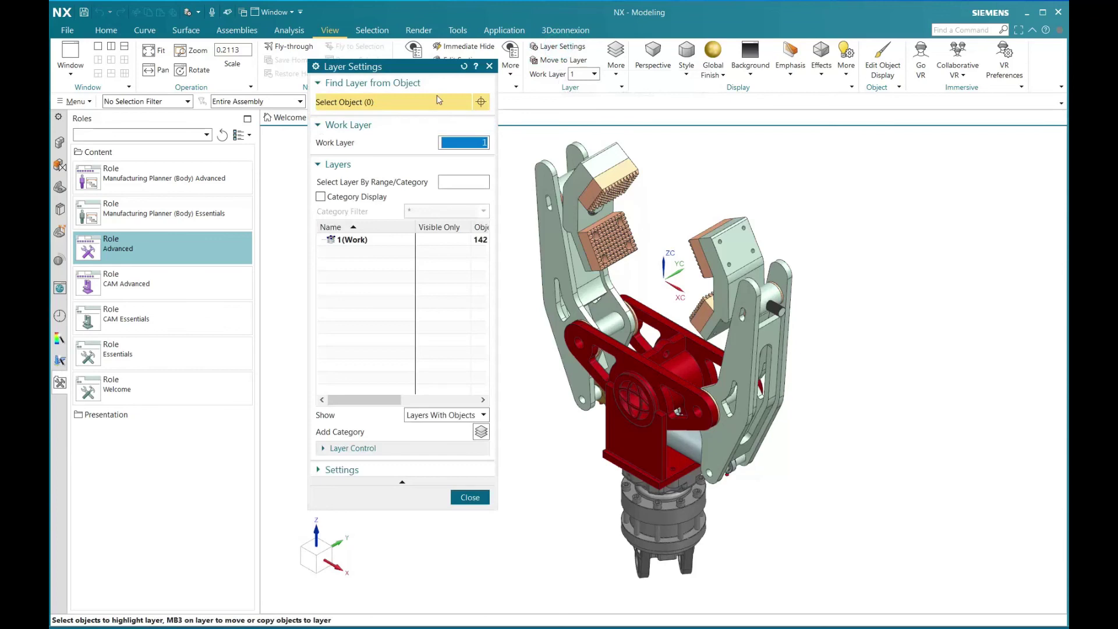
drag(415, 94, 417, 127)
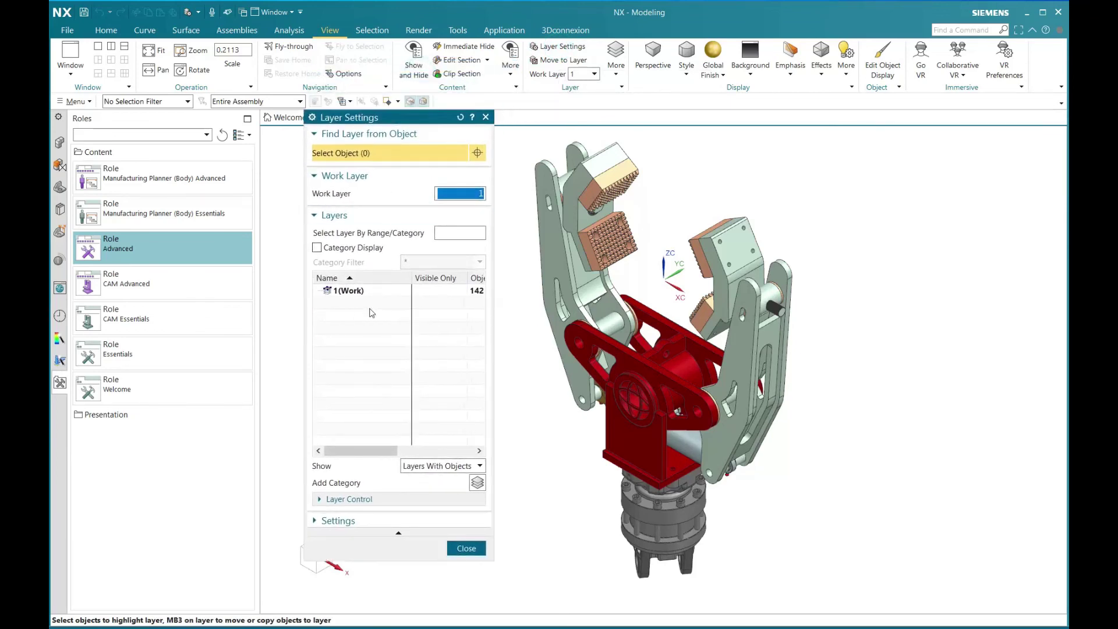
drag(494, 319, 572, 318)
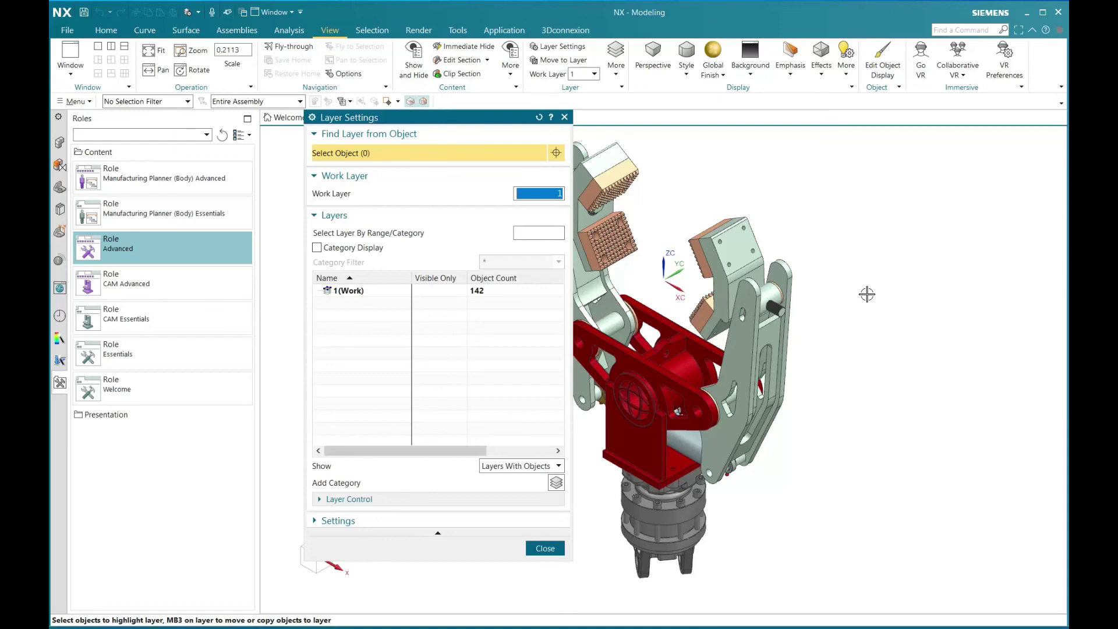
click(545, 547)
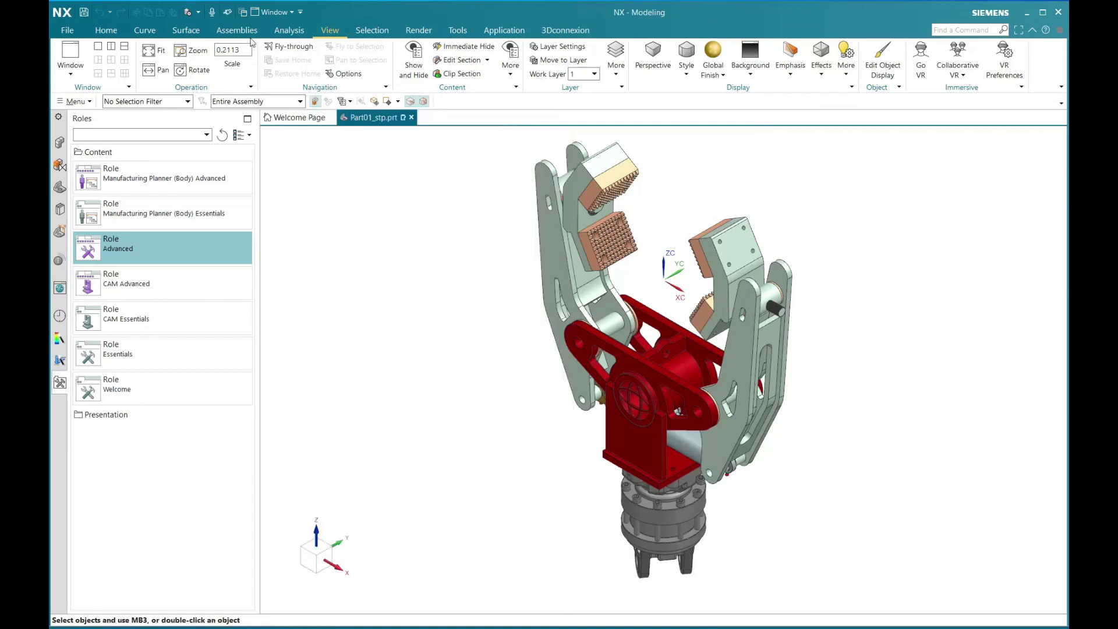
Try the Remove Extraneous Highlighting option in Part Cleanup for the work part, and cancel the cleanup.
click(65, 30)
mouse_move(101, 200)
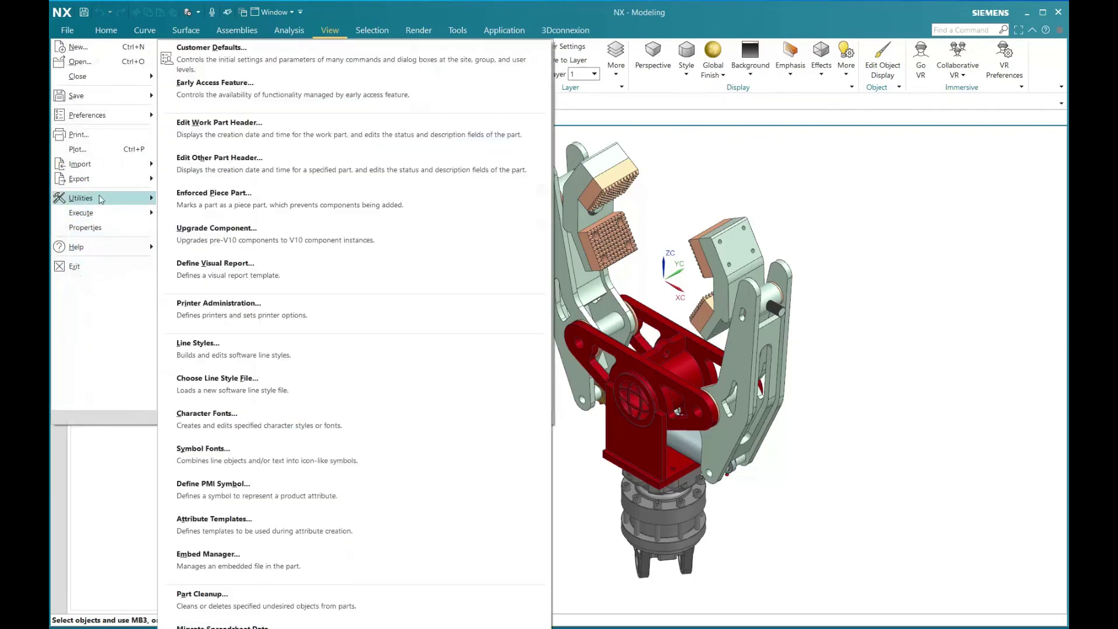
click(238, 595)
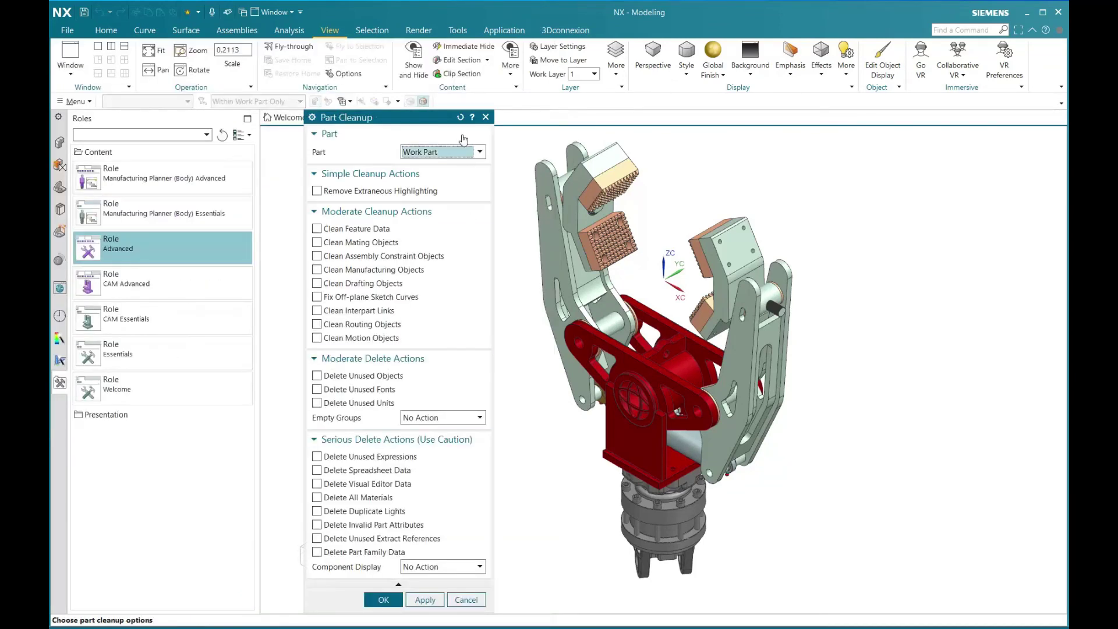
drag(391, 118, 390, 58)
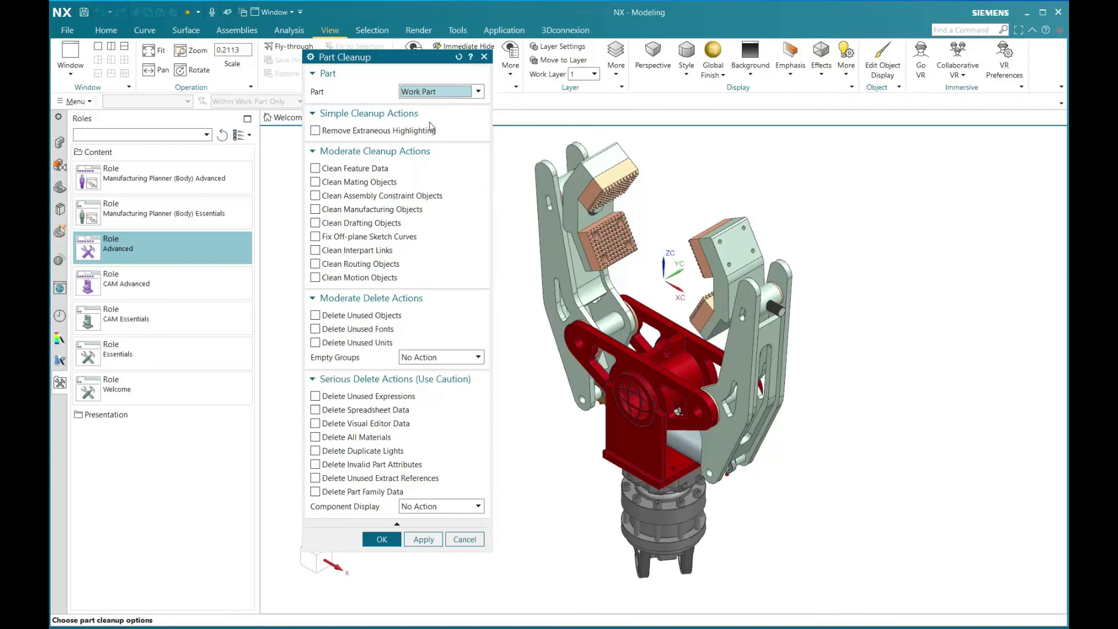
click(337, 131)
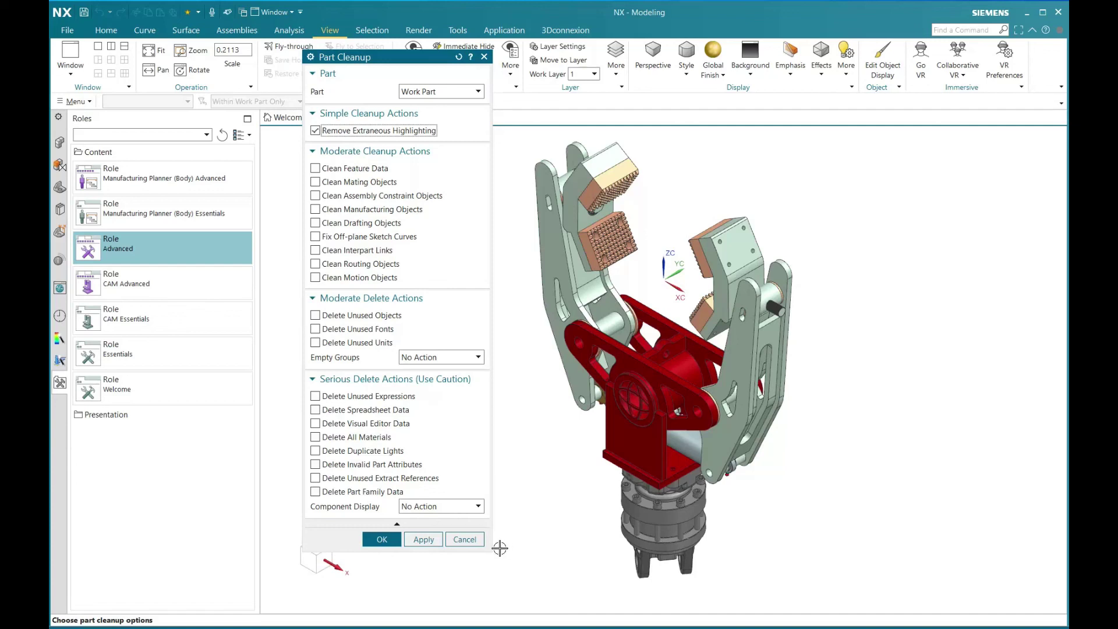
click(463, 539)
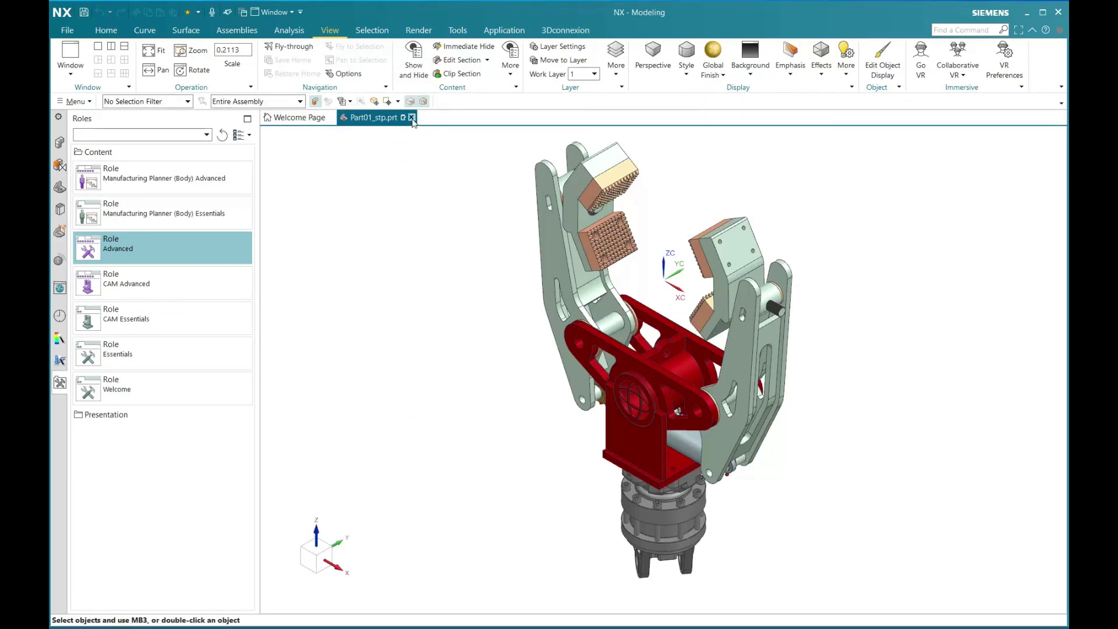
Close the Part01_stp.prt part and look through the available Execute commands for running programs.
click(412, 119)
click(536, 347)
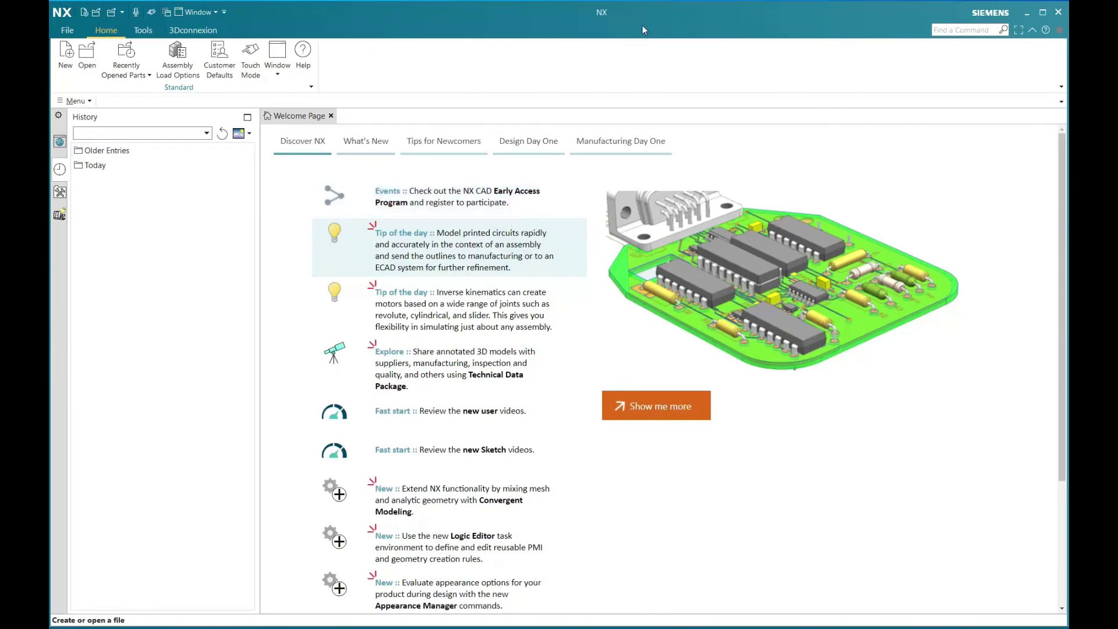
click(68, 31)
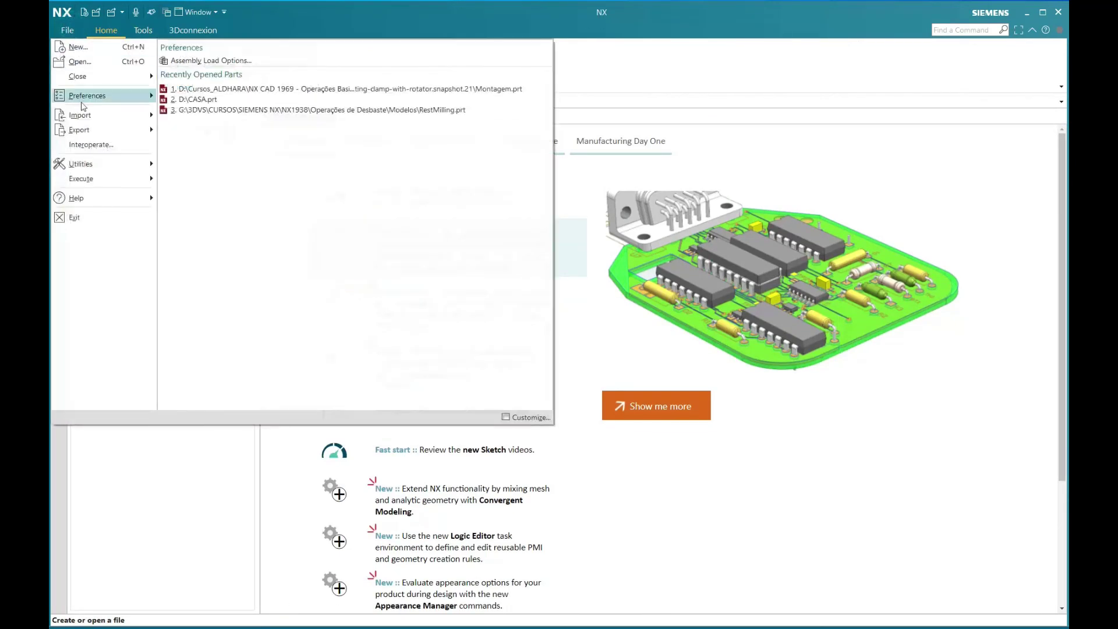
mouse_move(81, 163)
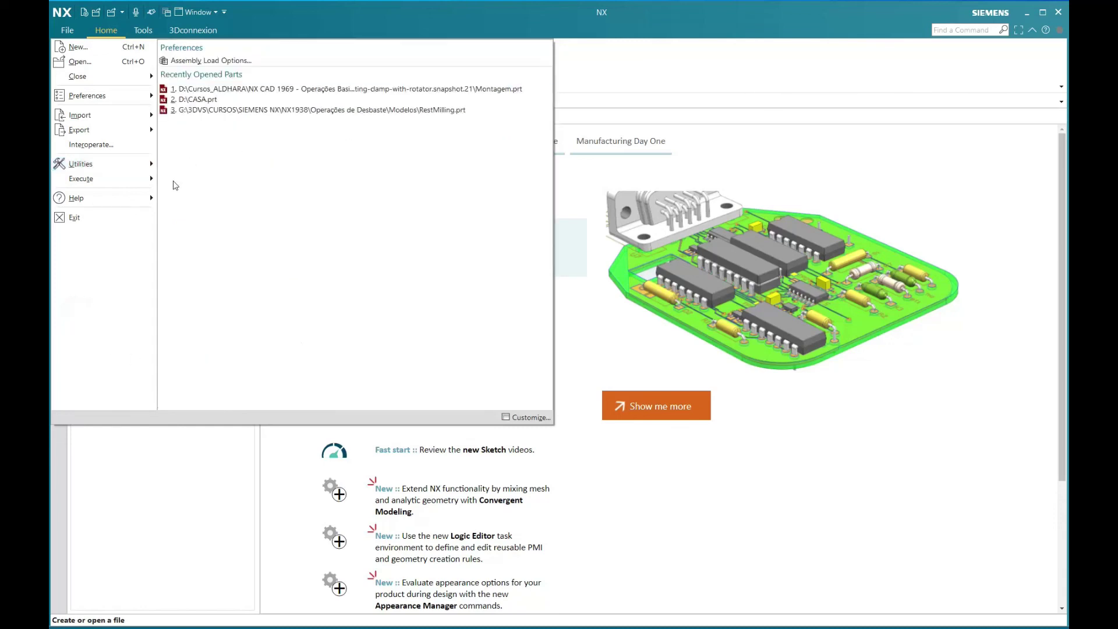
mouse_move(108, 184)
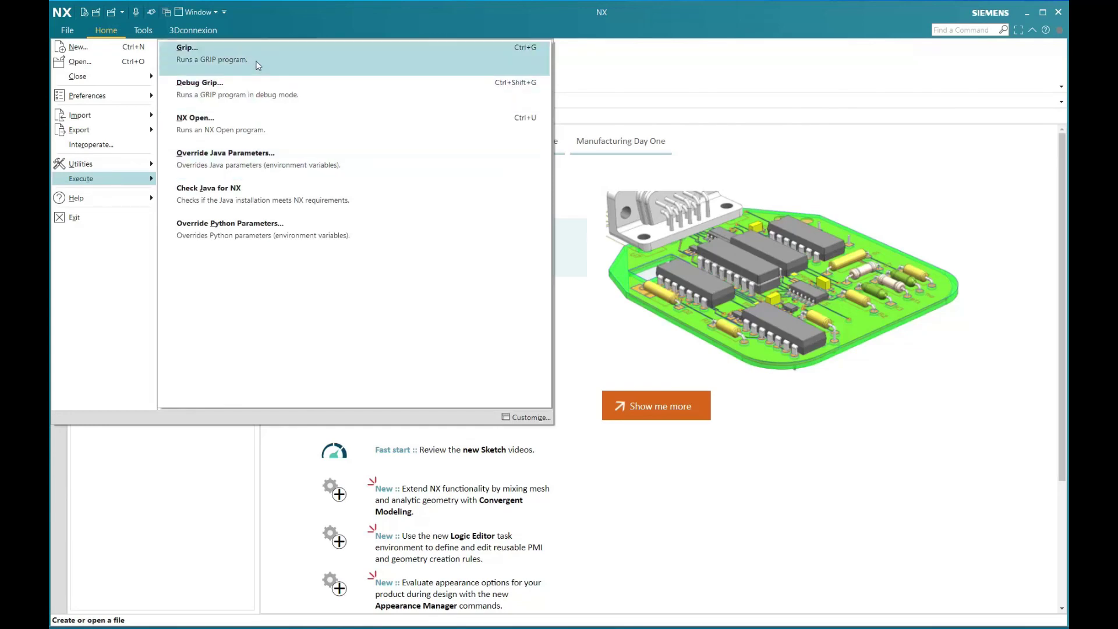